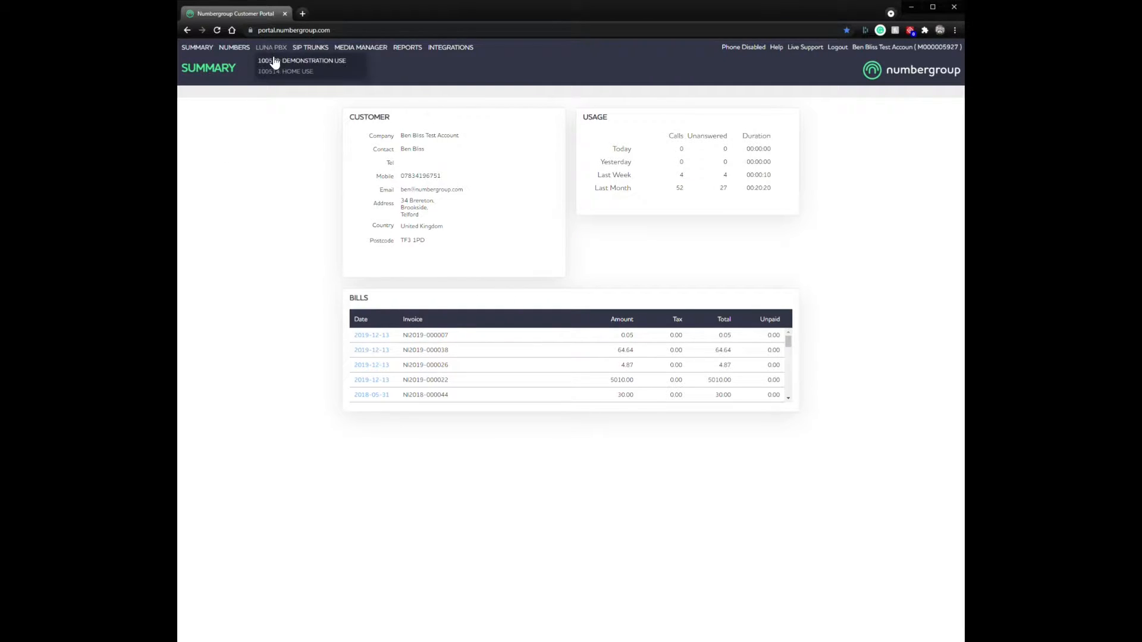
# Step: Go to LUNA PBX 100508's hunt groups and open group 2000 Customer Services
pyautogui.click(275, 62)
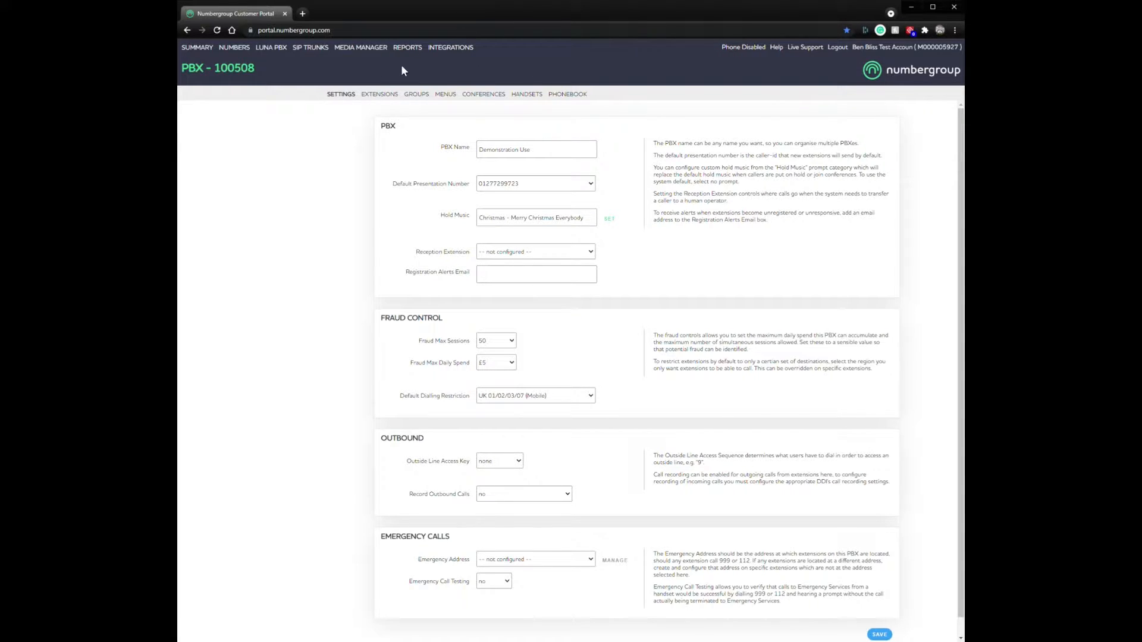
pyautogui.click(376, 97)
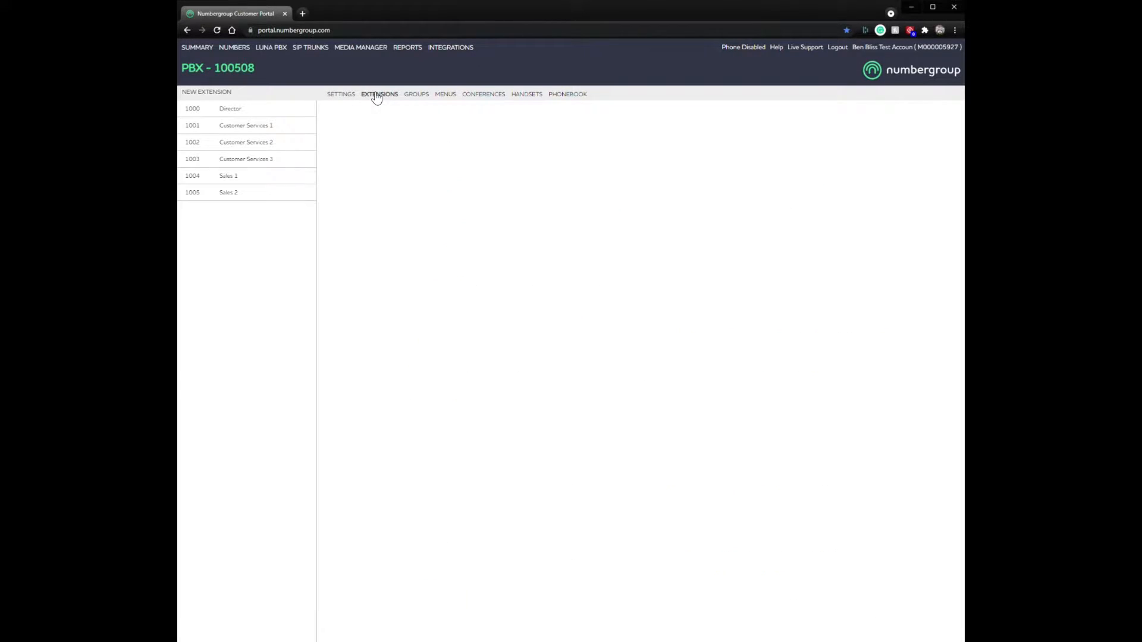
pyautogui.click(419, 98)
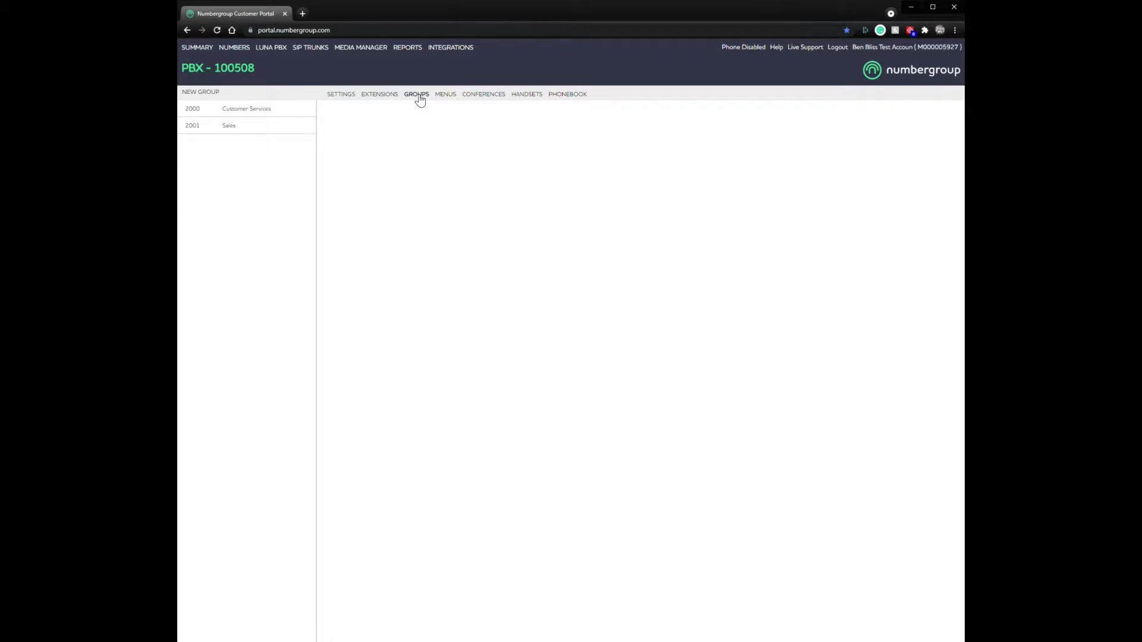
pyautogui.click(261, 112)
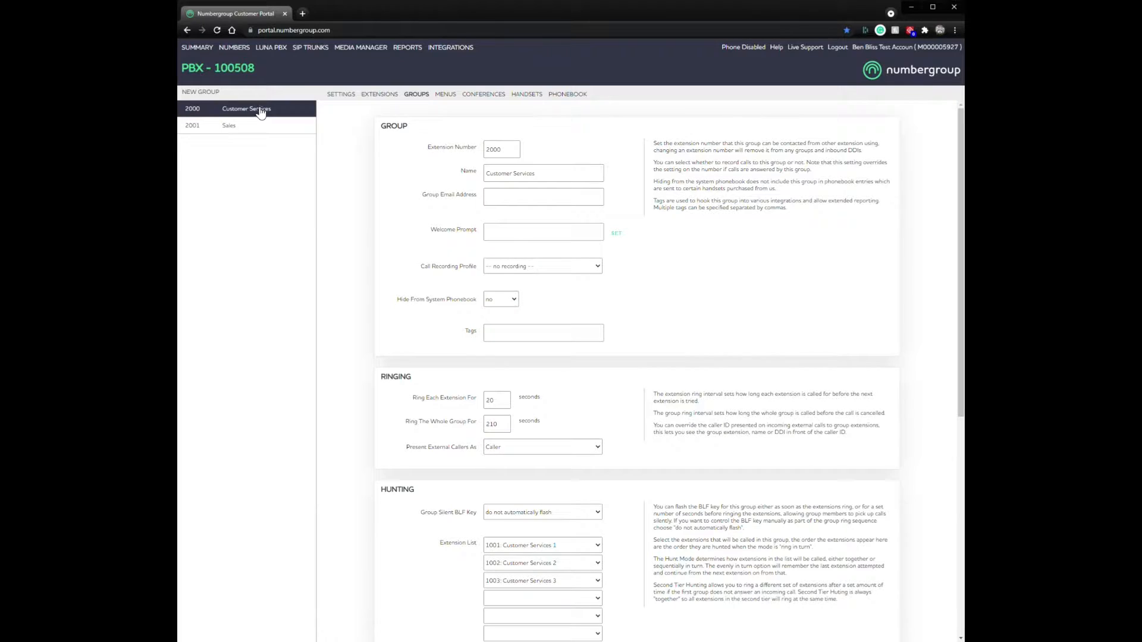
# Step: Create new hunt group 2002 and rename it from 'Group 2002' to 'Business Customers'
pyautogui.click(201, 94)
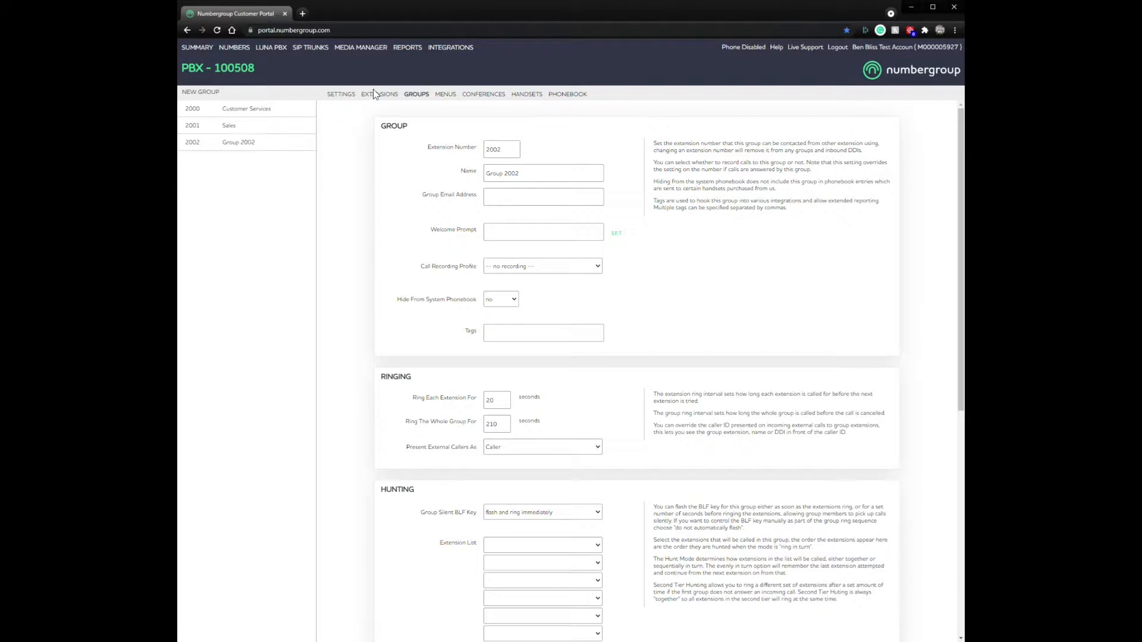
pyautogui.click(232, 145)
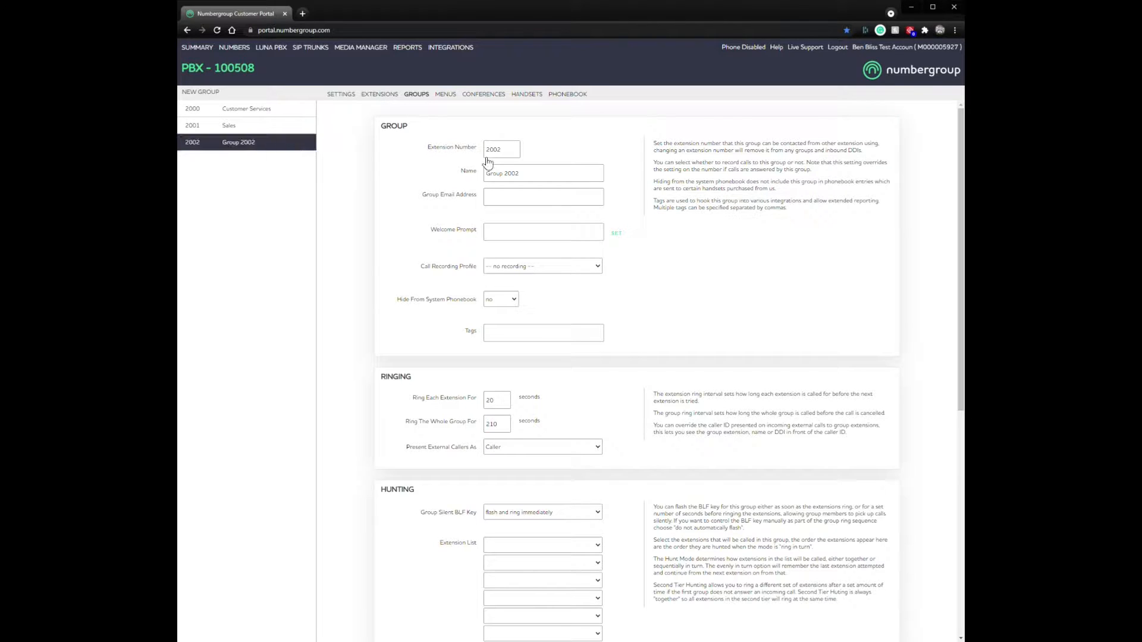
pyautogui.doubleClick(503, 149)
pyautogui.click(405, 184)
pyautogui.doubleClick(366, 187)
pyautogui.click(374, 178)
pyautogui.moveTo(547, 172); pyautogui.dragTo(441, 170)
pyautogui.write('Business Customers')
# Step: Save the new Business Customers group
pyautogui.scroll(-7, 874, 570)
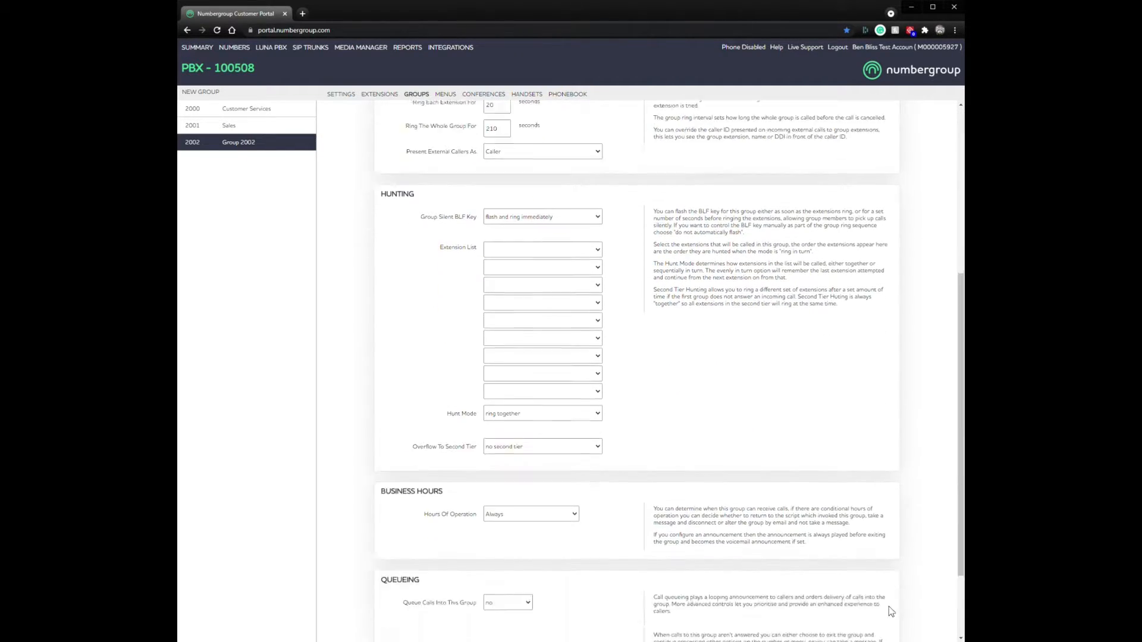
pyautogui.rightClick(879, 592)
pyautogui.click(866, 584)
pyautogui.click(843, 616)
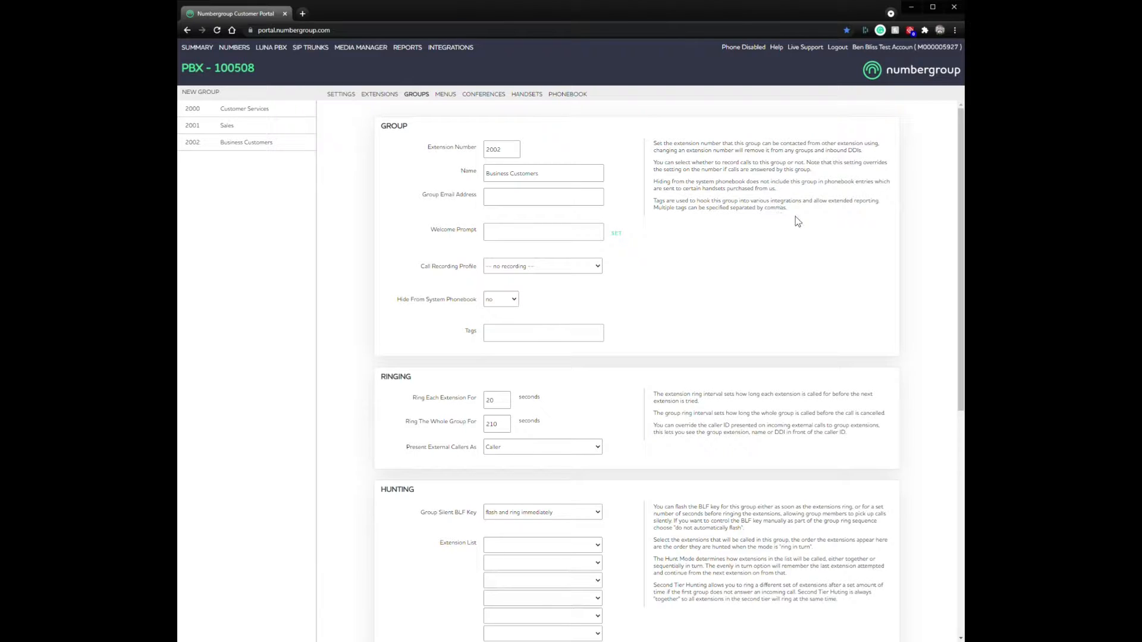
# Step: Highlight the group settings help text and the Call Recording Profile label
pyautogui.moveTo(797, 217); pyautogui.dragTo(652, 143)
pyautogui.click(728, 238)
pyautogui.moveTo(418, 266)
pyautogui.mouseDown()
pyautogui.moveTo(477, 268)
pyautogui.moveTo(422, 267)
pyautogui.mouseUp()
pyautogui.click(474, 278)
pyautogui.click(475, 268)
pyautogui.click(420, 280)
# Step: Set the first hunted extension to 1001: Customer Services 1, replacing 1000: Director
pyautogui.scroll(-1, 548, 309)
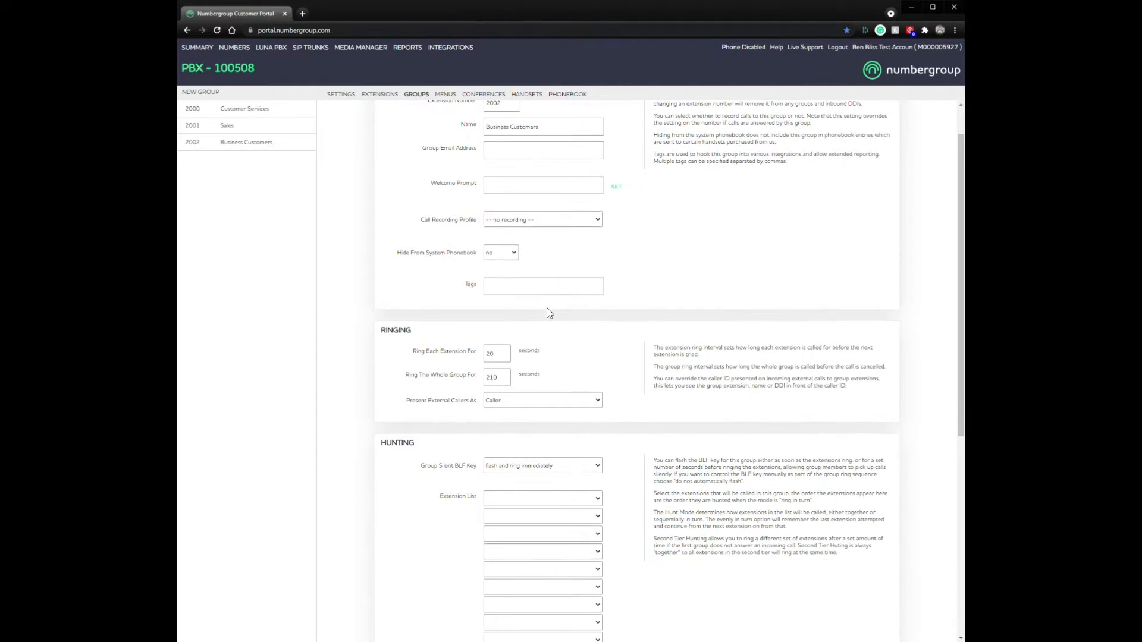
pyautogui.scroll(1, 546, 311)
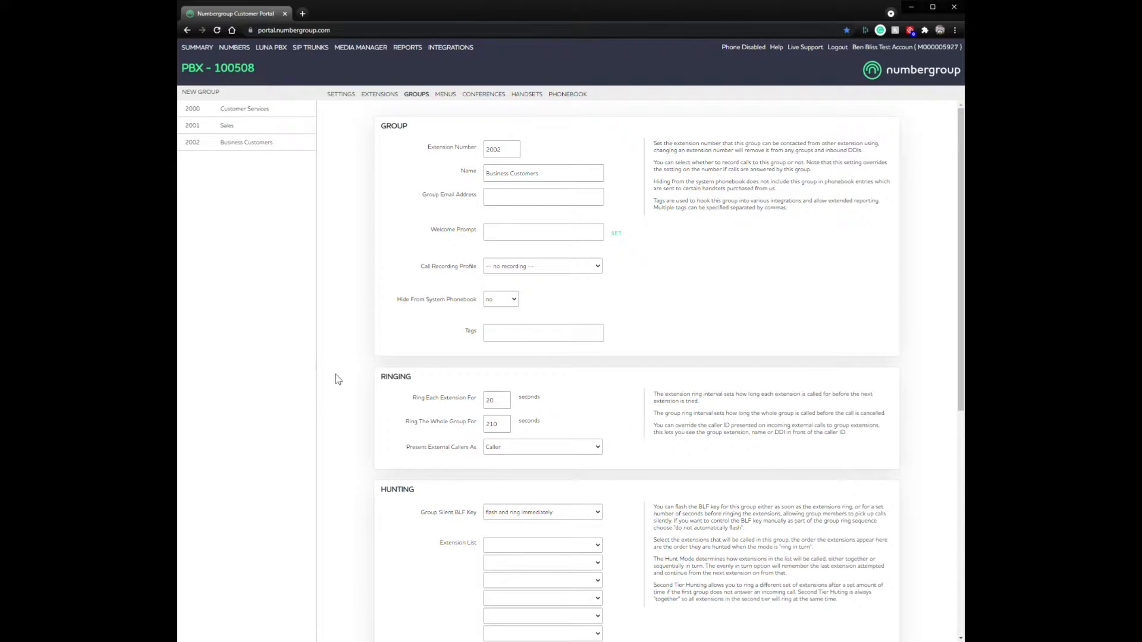
pyautogui.scroll(-4, 333, 433)
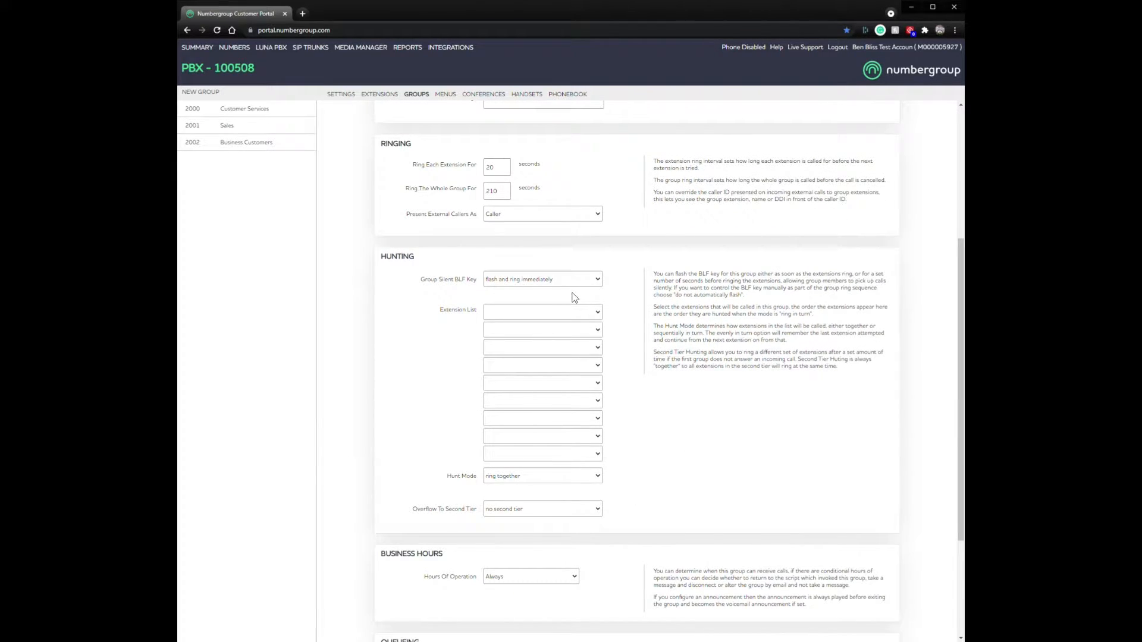
pyautogui.scroll(-2, 573, 295)
pyautogui.scroll(-1, 571, 515)
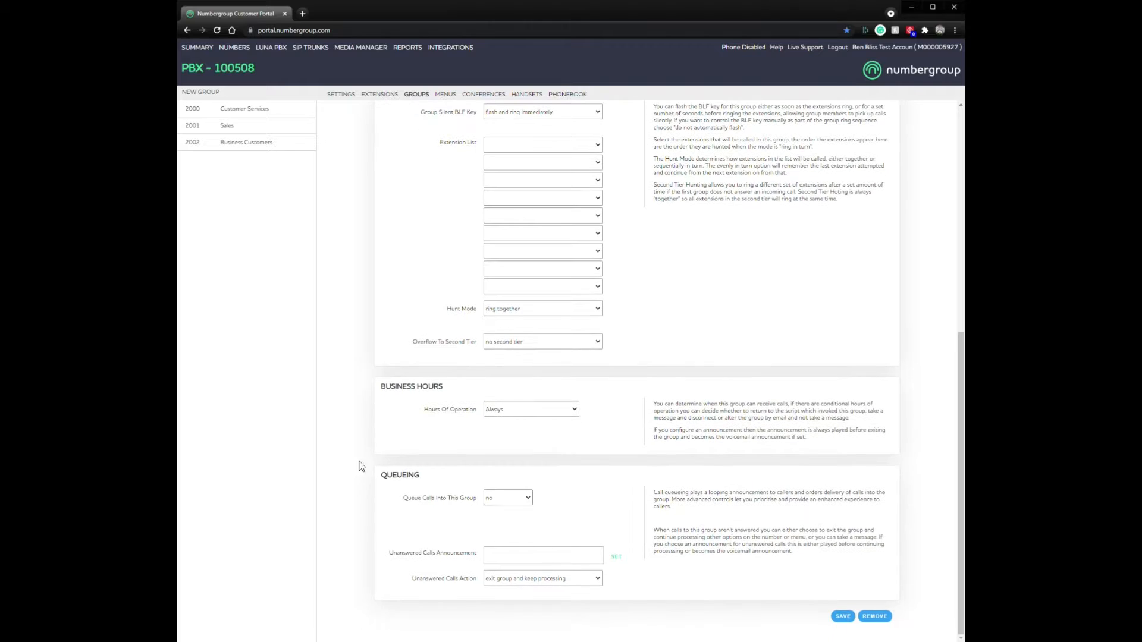
pyautogui.scroll(6, 619, 452)
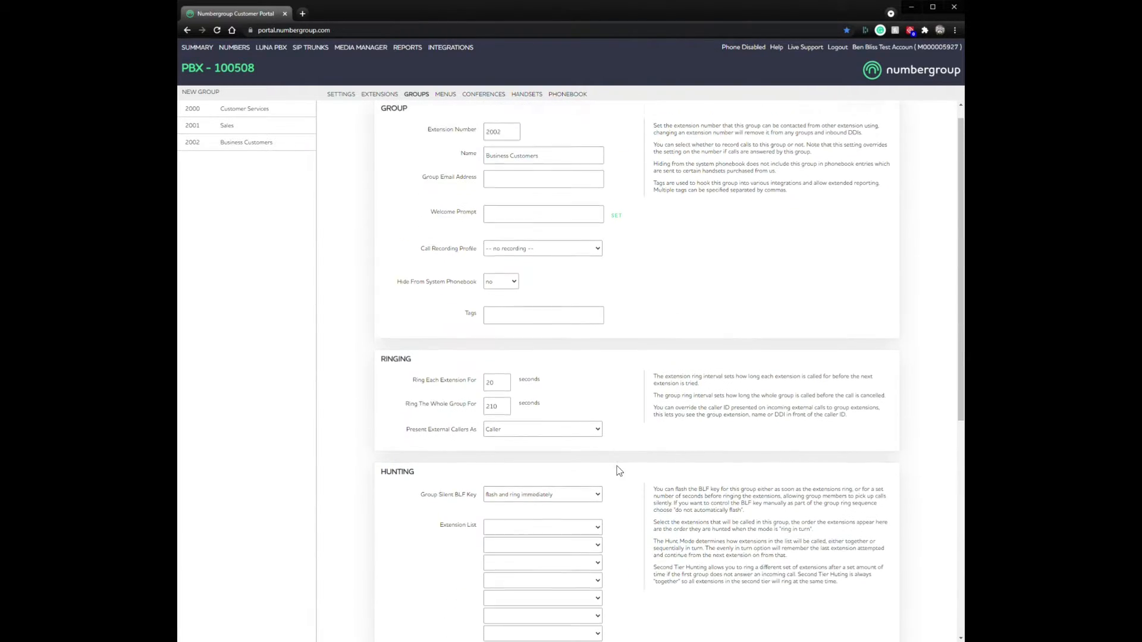
pyautogui.scroll(-2, 616, 465)
pyautogui.scroll(2, 521, 296)
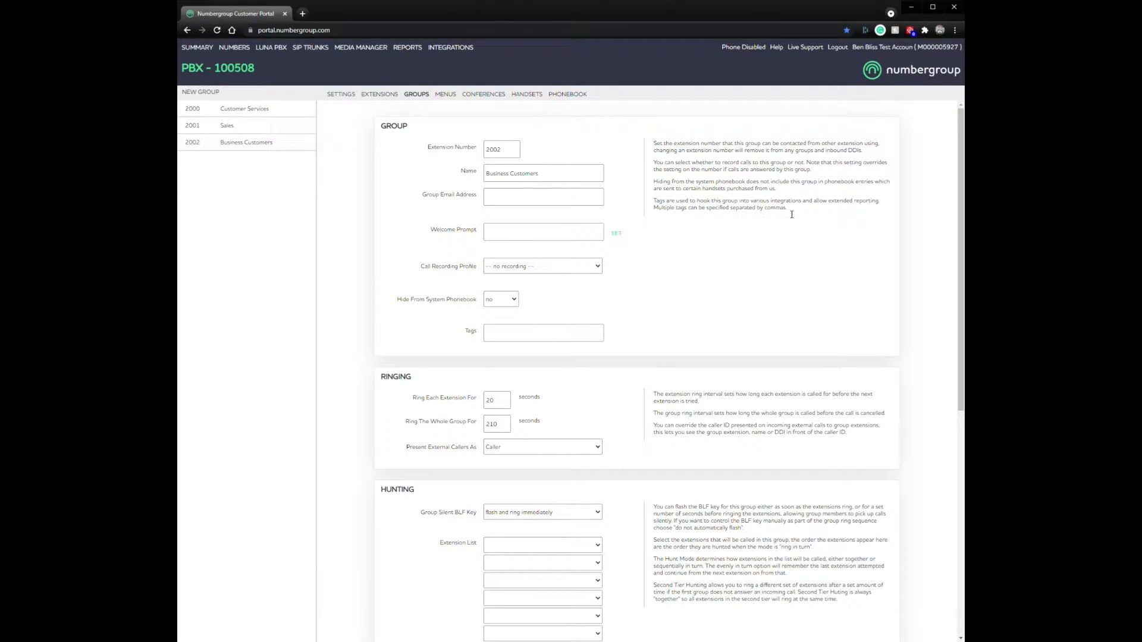
pyautogui.scroll(-3, 657, 291)
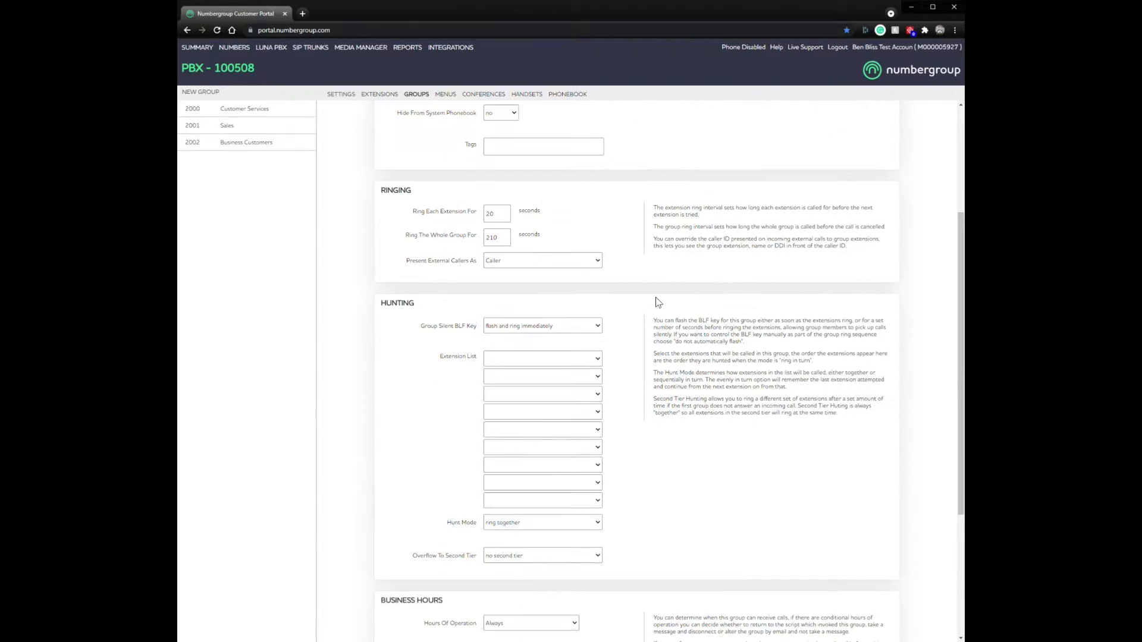
pyautogui.click(505, 359)
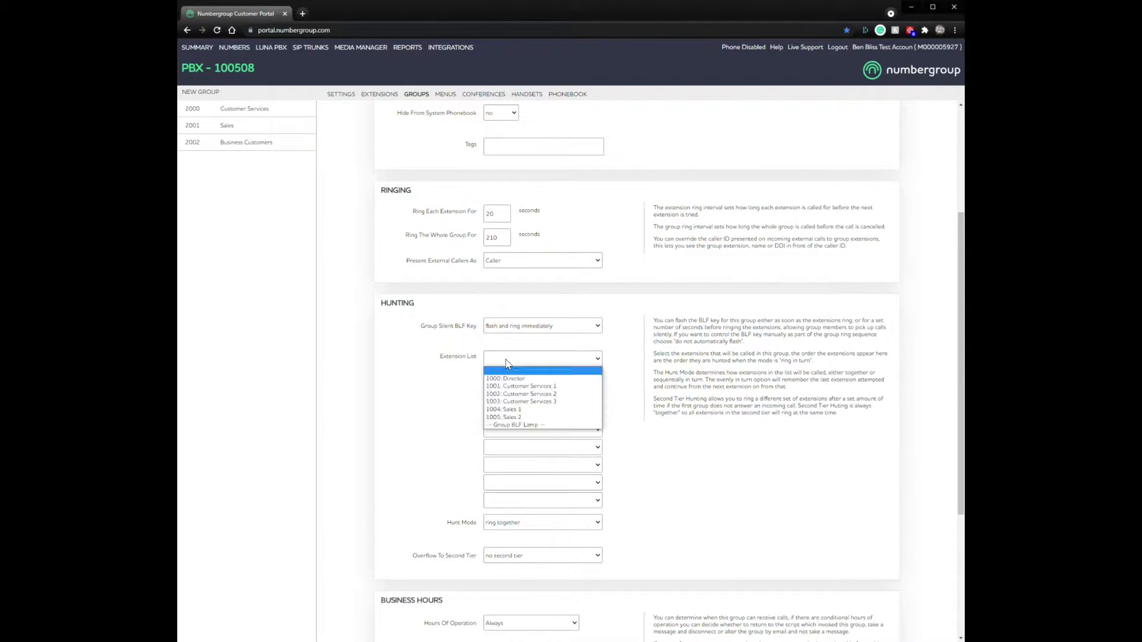
pyautogui.click(510, 381)
pyautogui.click(526, 377)
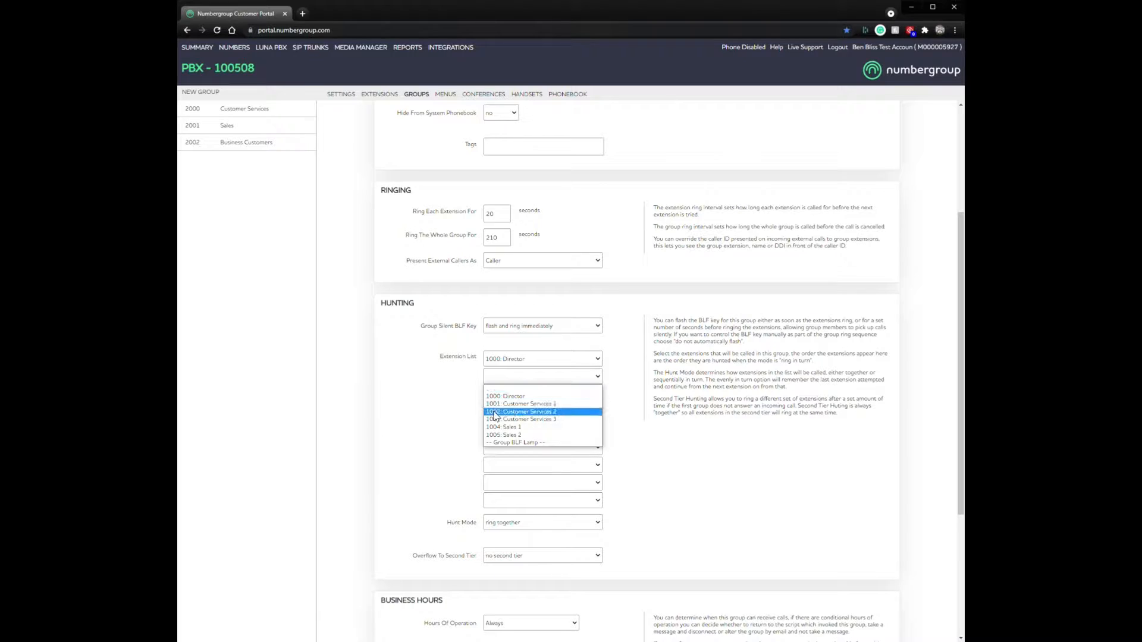
pyautogui.click(529, 360)
pyautogui.click(521, 386)
# Step: Set the second and third hunted extensions to 1002 and 1003 (Customer Services 2 and 3)
pyautogui.click(520, 378)
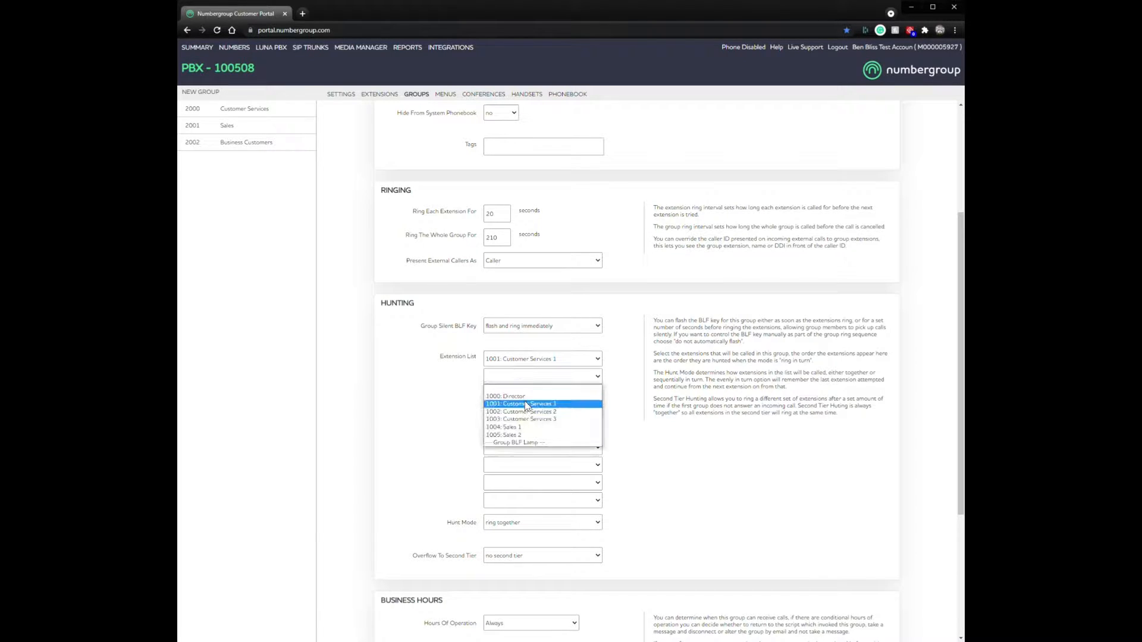
pyautogui.click(531, 412)
pyautogui.click(528, 394)
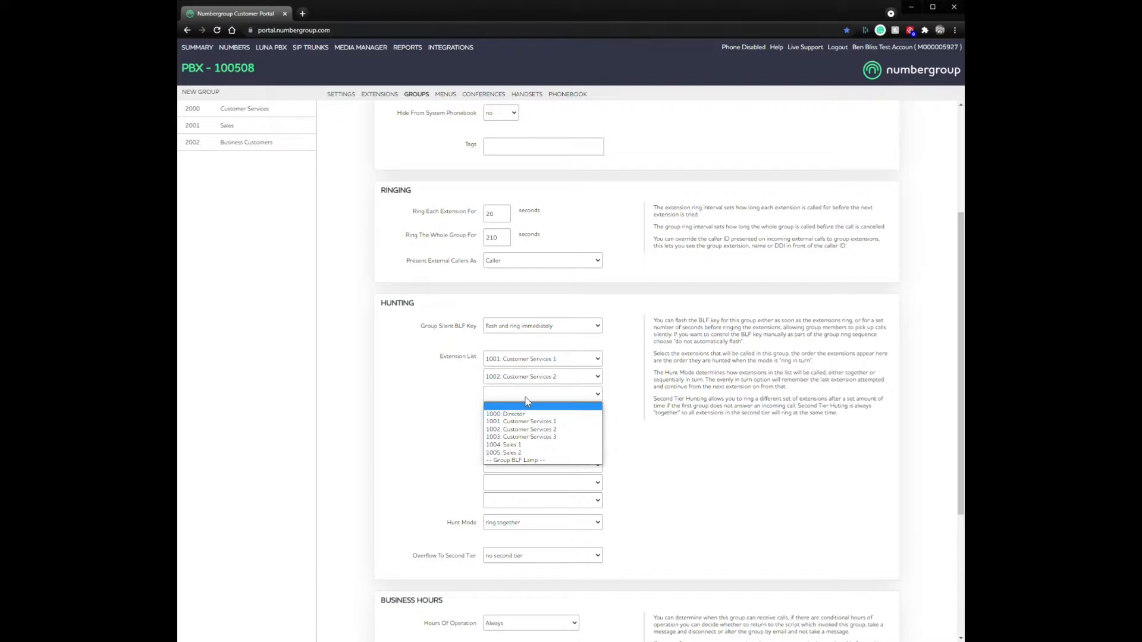
pyautogui.click(517, 438)
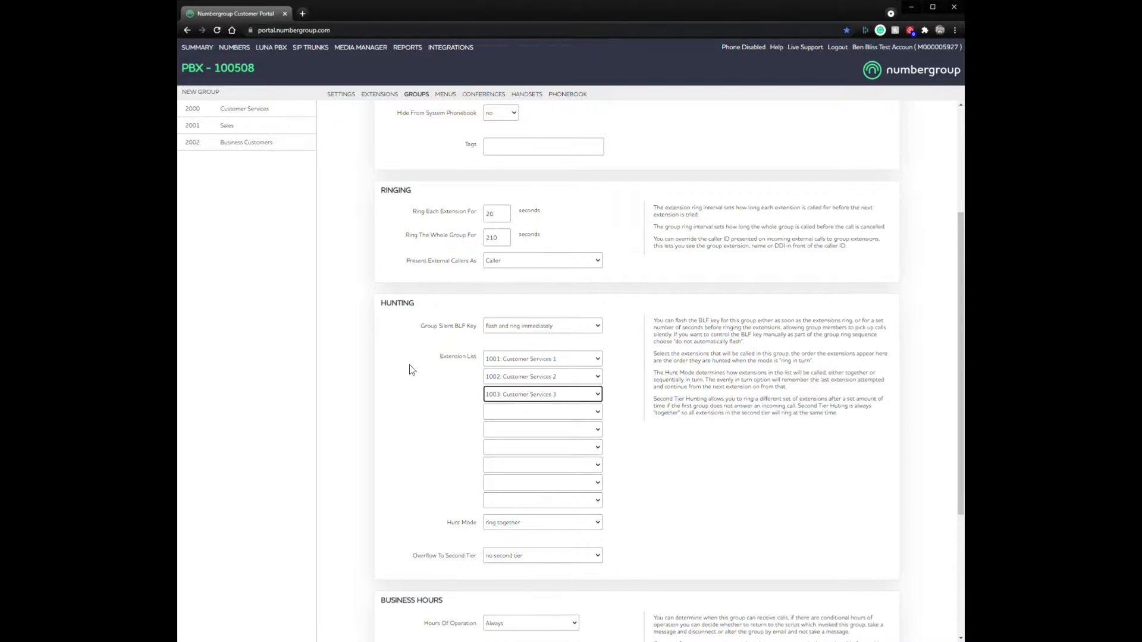
# Step: Keep Hunt Mode as ring together and save the extension list
pyautogui.scroll(-2, 411, 370)
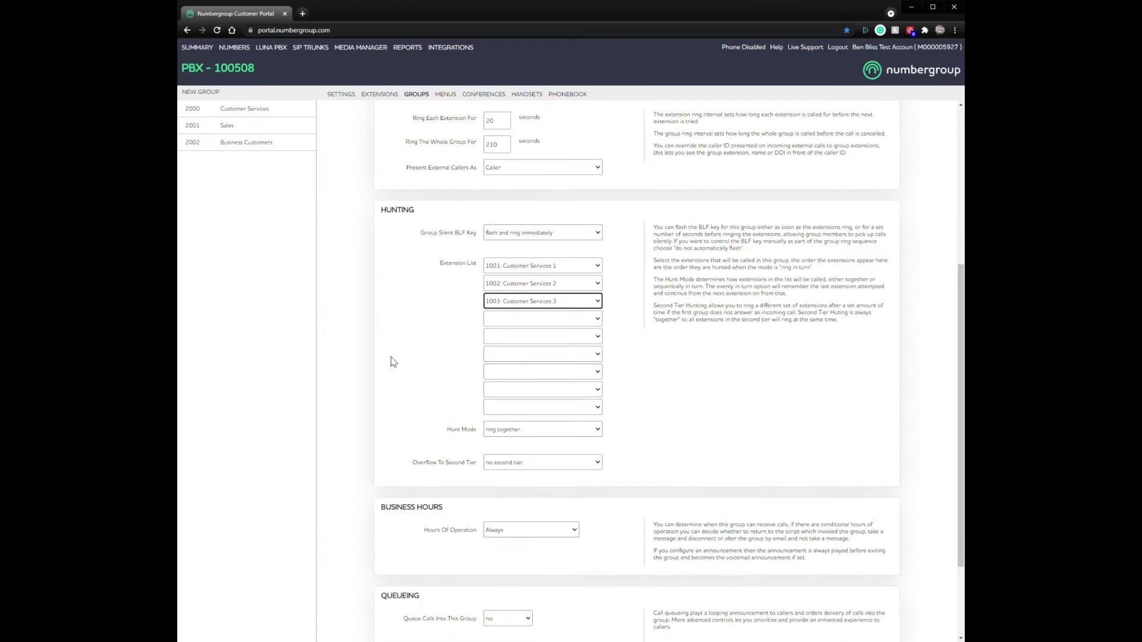
pyautogui.click(521, 426)
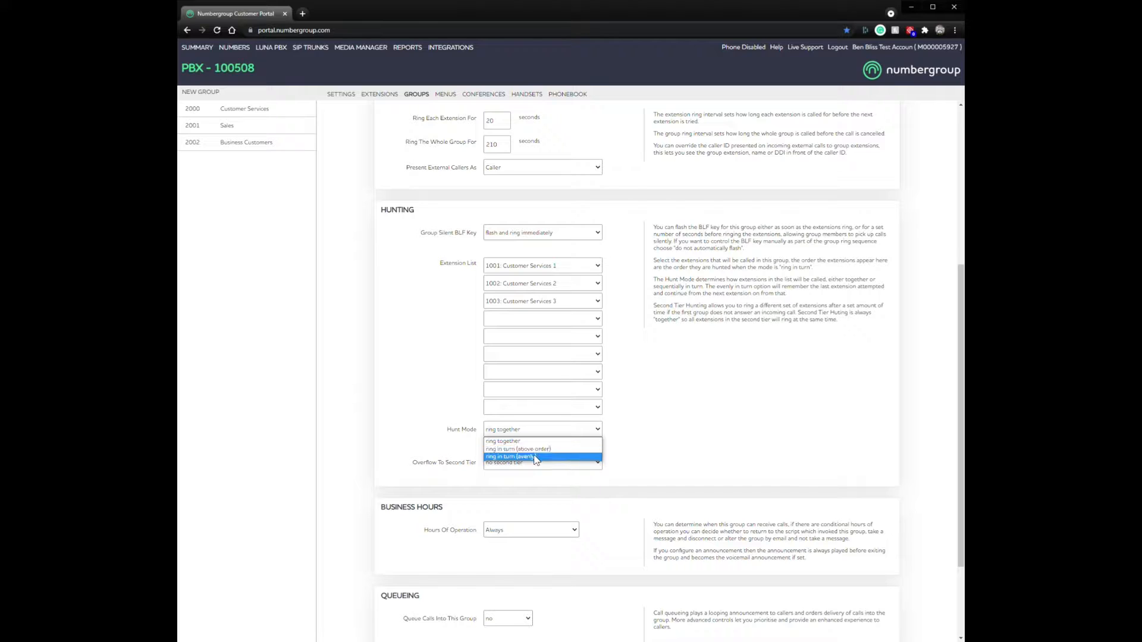
pyautogui.click(680, 419)
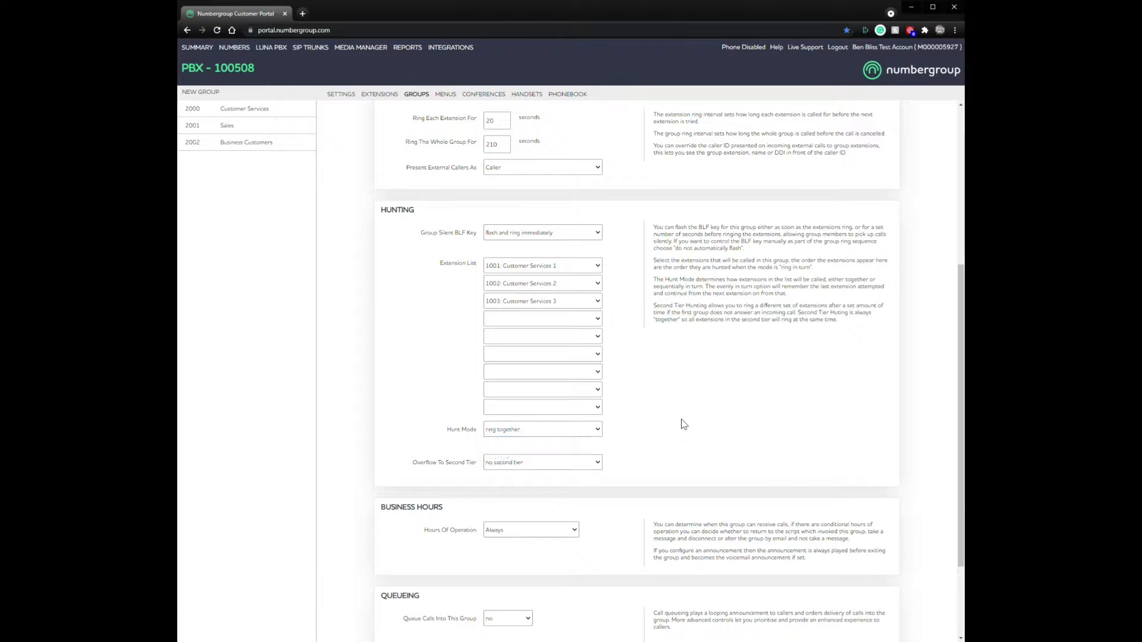
pyautogui.scroll(-2, 688, 400)
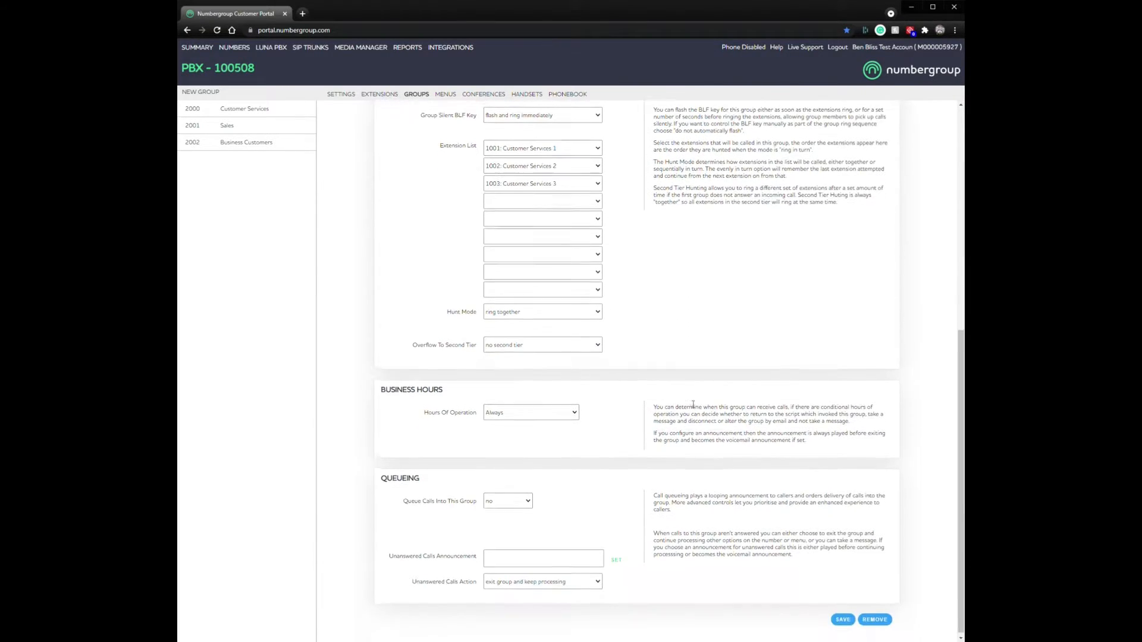
pyautogui.click(845, 617)
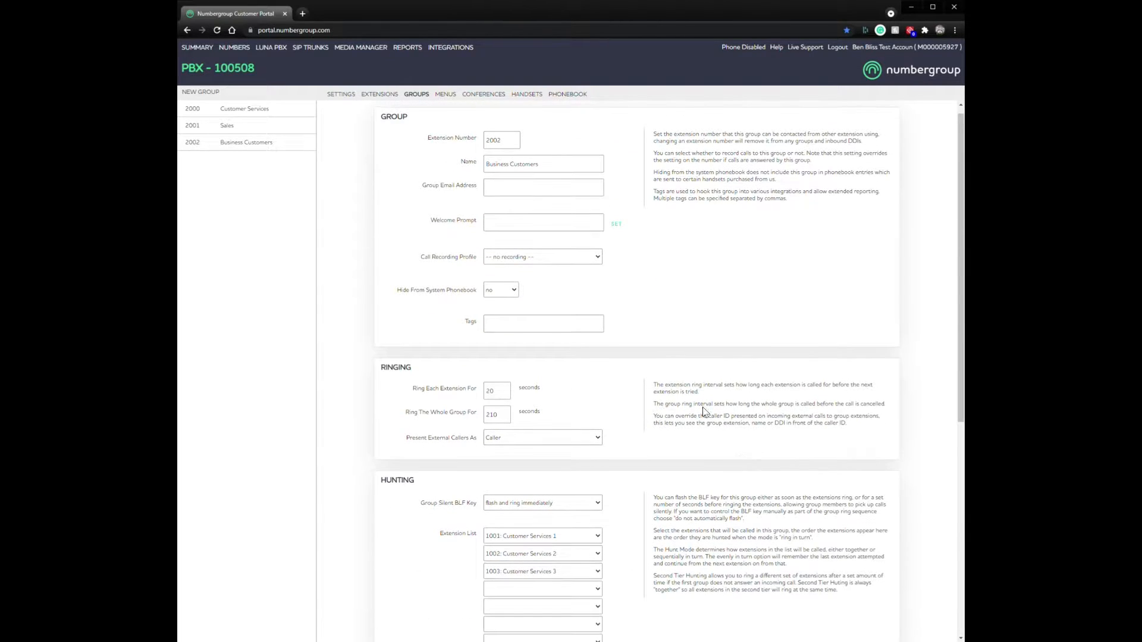
# Step: Change Ring The Whole Group For from 210 to 60 seconds and save
pyautogui.scroll(-2, 577, 443)
pyautogui.scroll(2, 721, 476)
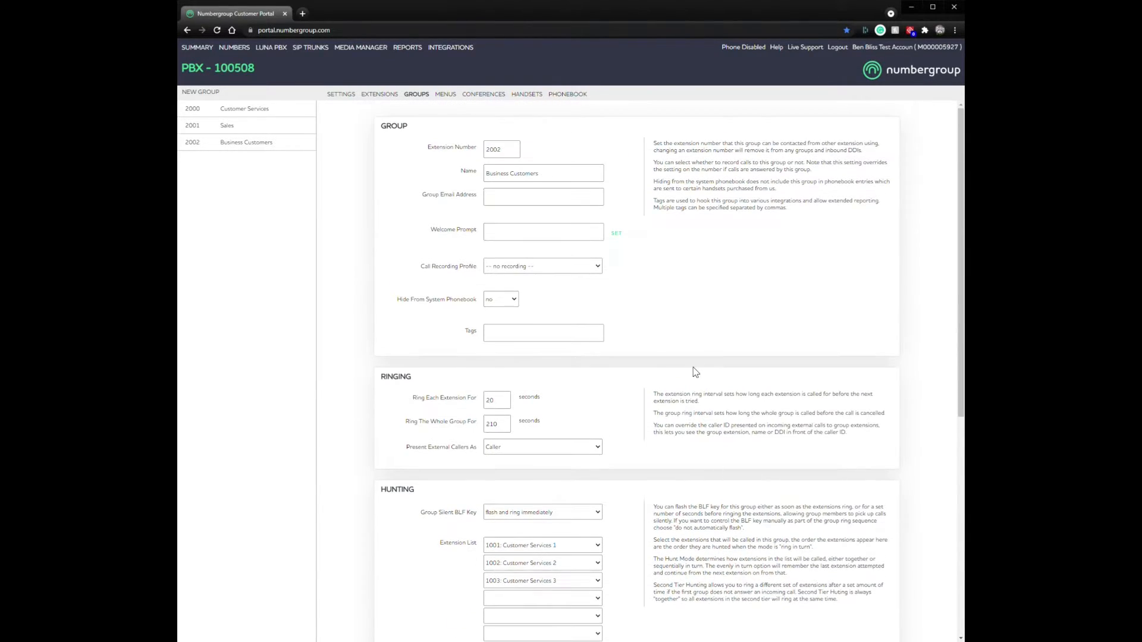
pyautogui.scroll(-2, 695, 372)
pyautogui.scroll(-1, 486, 508)
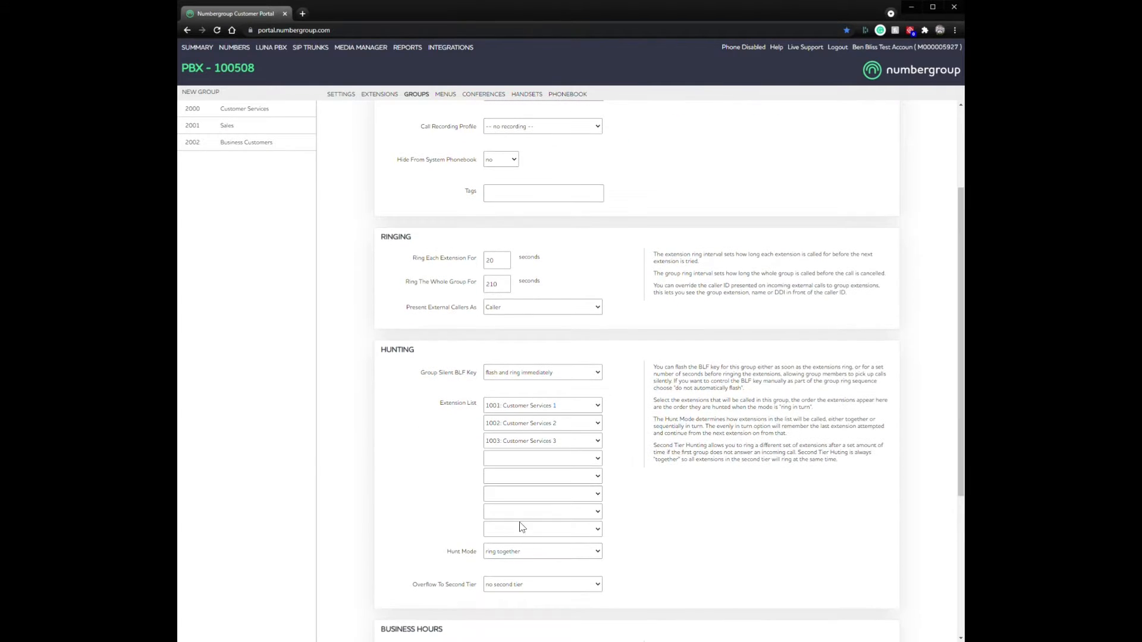
pyautogui.scroll(3, 522, 527)
pyautogui.moveTo(407, 422); pyautogui.dragTo(491, 428)
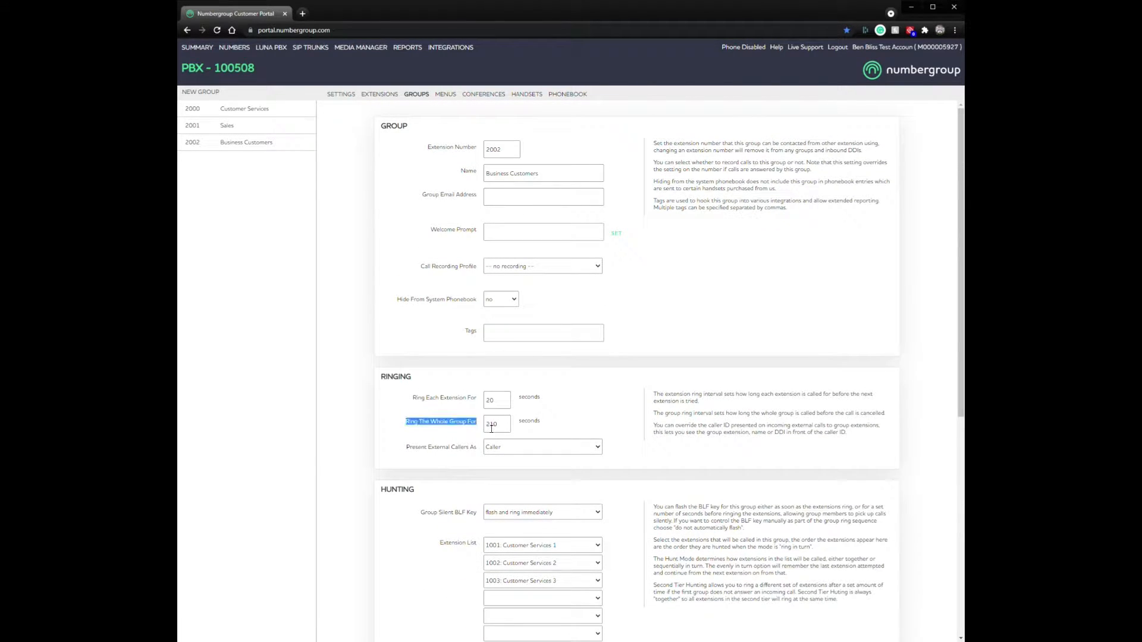
pyautogui.click(491, 429)
pyautogui.doubleClick(502, 424)
pyautogui.write('60')
pyautogui.scroll(-7, 773, 523)
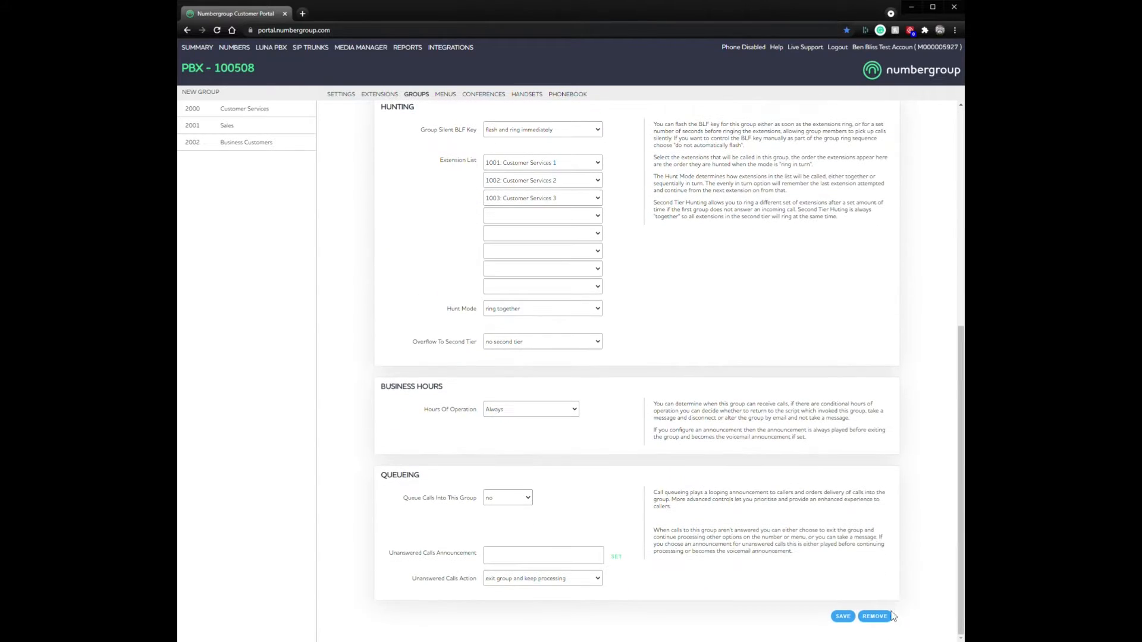
pyautogui.click(852, 616)
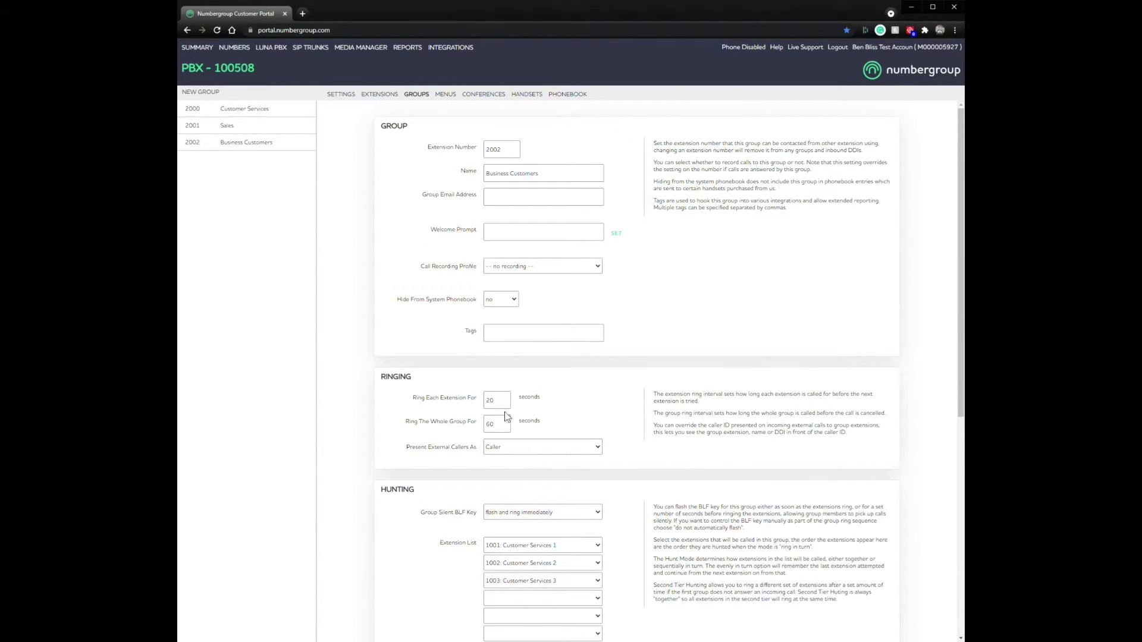
# Step: Highlight the ringing help text explaining per-extension ring time
pyautogui.moveTo(855, 435); pyautogui.dragTo(654, 387)
pyautogui.click(713, 406)
pyautogui.click(691, 400)
pyautogui.click(648, 393)
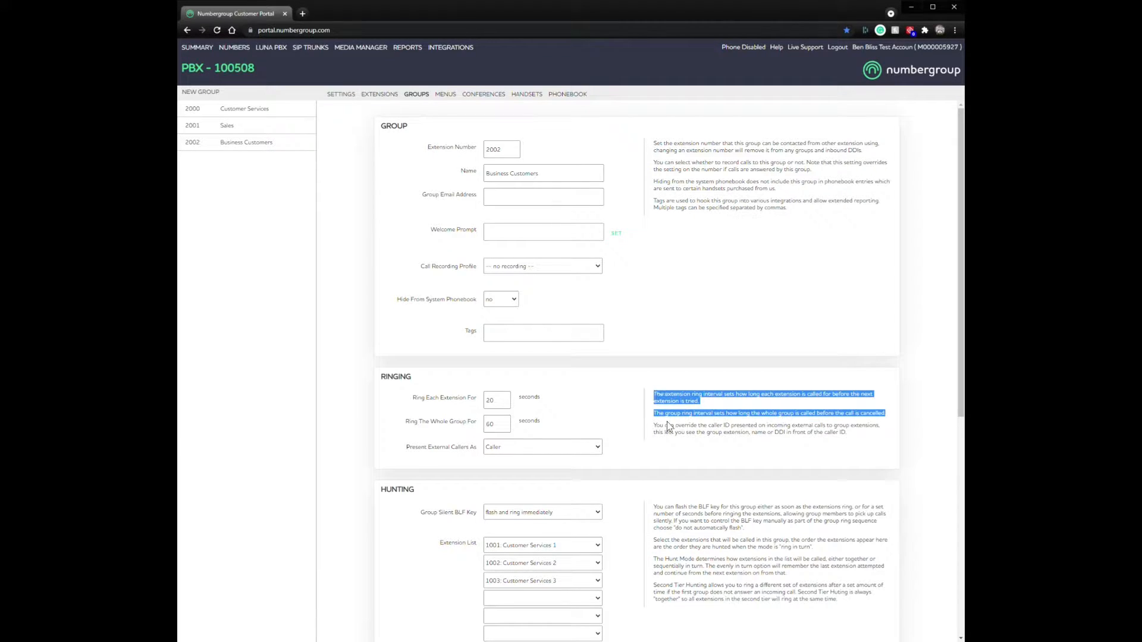
pyautogui.click(496, 426)
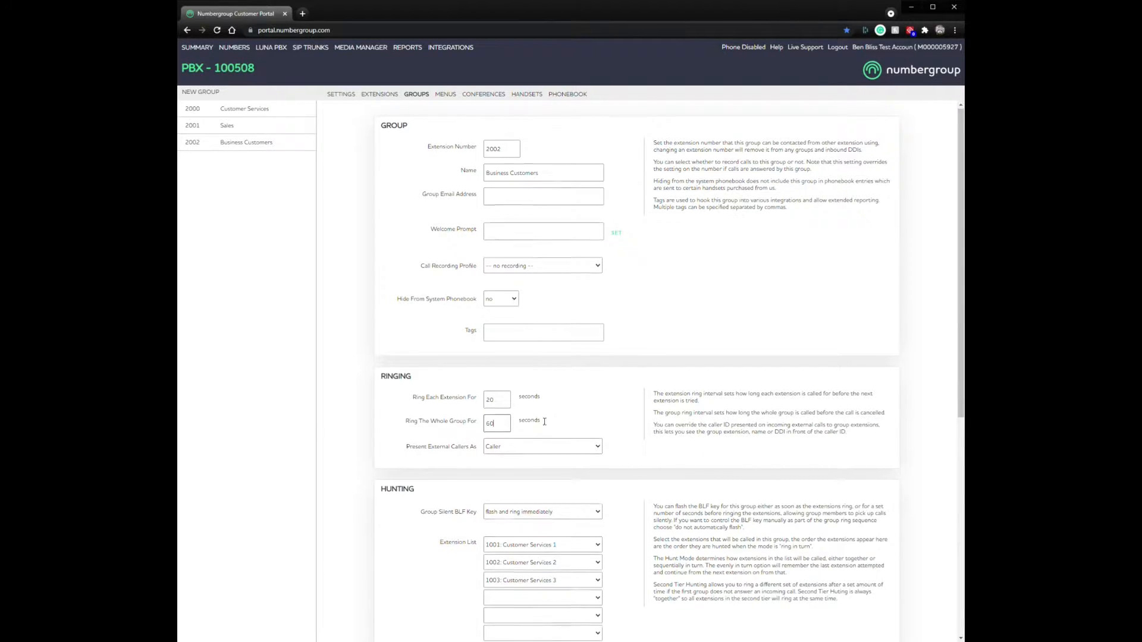
pyautogui.scroll(-3, 506, 534)
# Step: Set Hunt Mode to 'ring in turn (above order)'
pyautogui.click(523, 505)
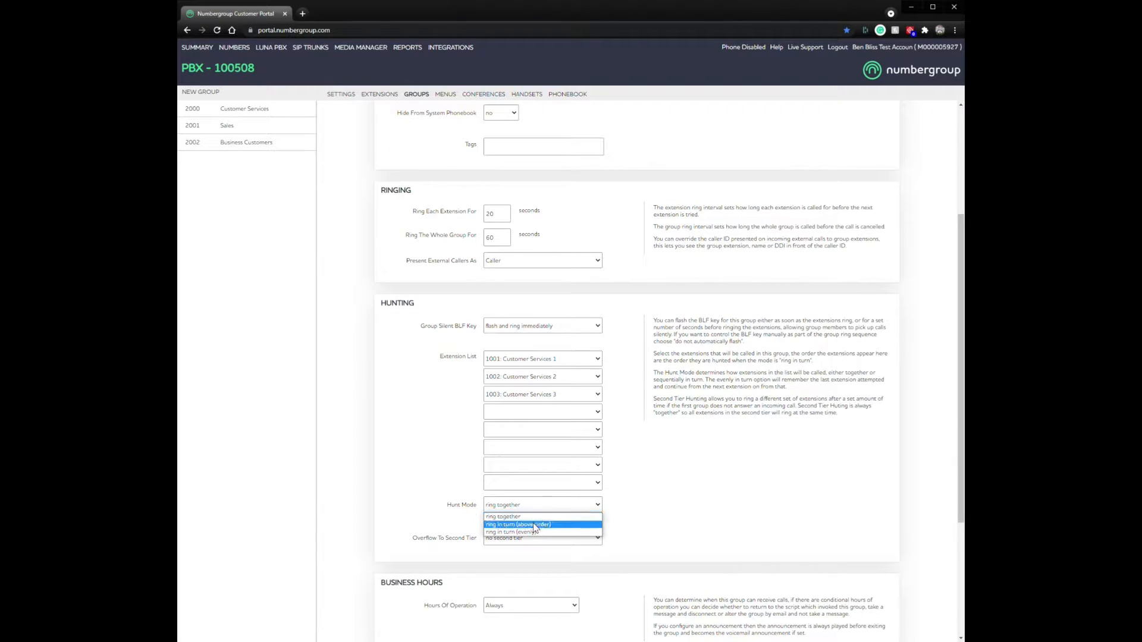
pyautogui.click(536, 528)
pyautogui.scroll(3, 641, 478)
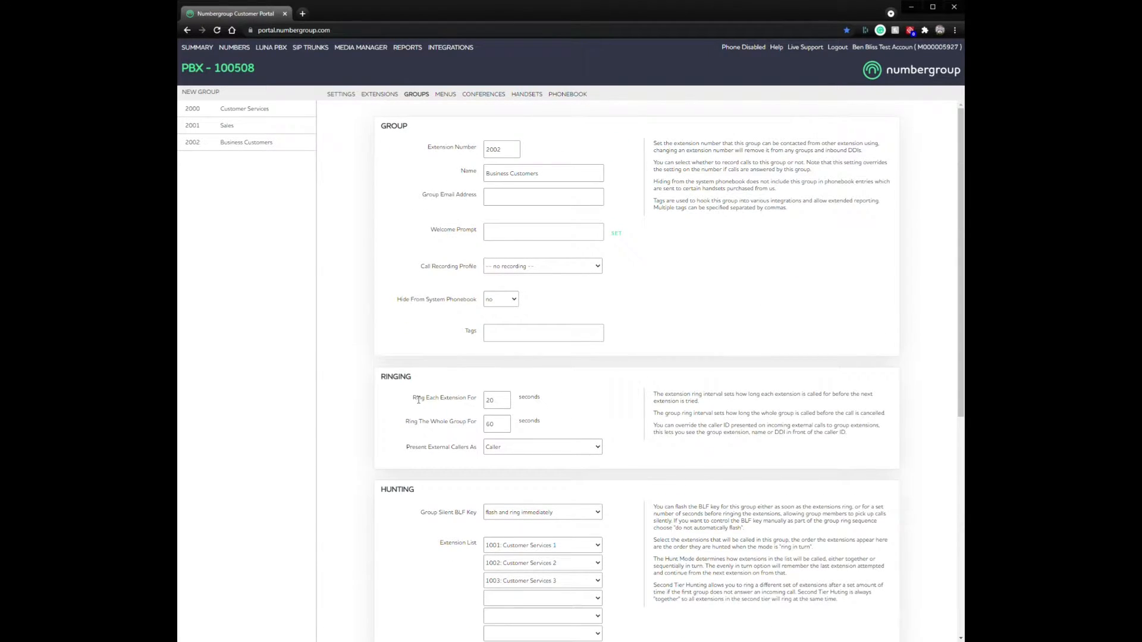
# Step: Point out the per-extension and whole-group ring time settings
pyautogui.tripleClick(476, 397)
pyautogui.click(462, 407)
pyautogui.moveTo(414, 419); pyautogui.dragTo(477, 420)
pyautogui.click(619, 420)
pyautogui.scroll(-1, 637, 525)
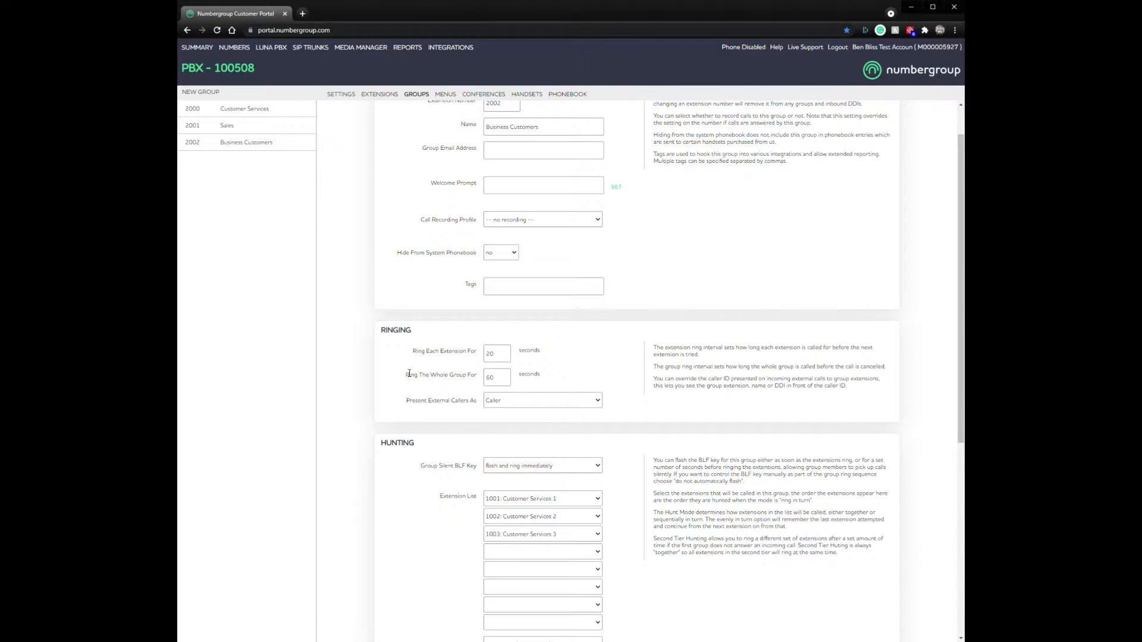
pyautogui.moveTo(475, 379); pyautogui.dragTo(406, 374)
pyautogui.click(656, 396)
# Step: Set Present External Callers As to 'Called Number - Caller'
pyautogui.click(533, 401)
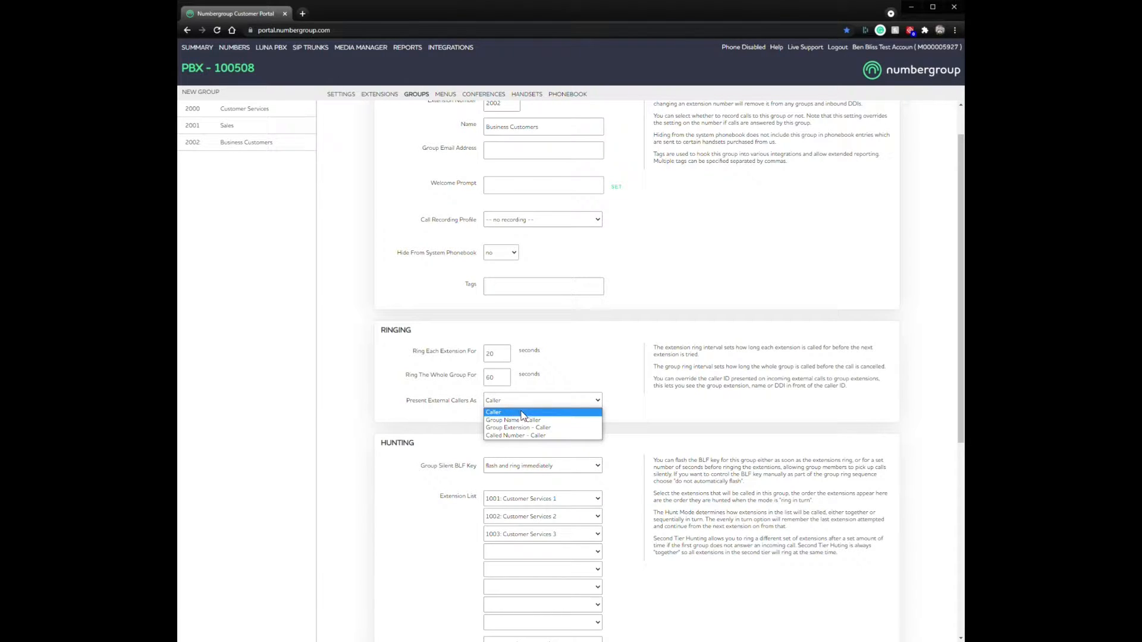
pyautogui.click(528, 418)
pyautogui.click(524, 400)
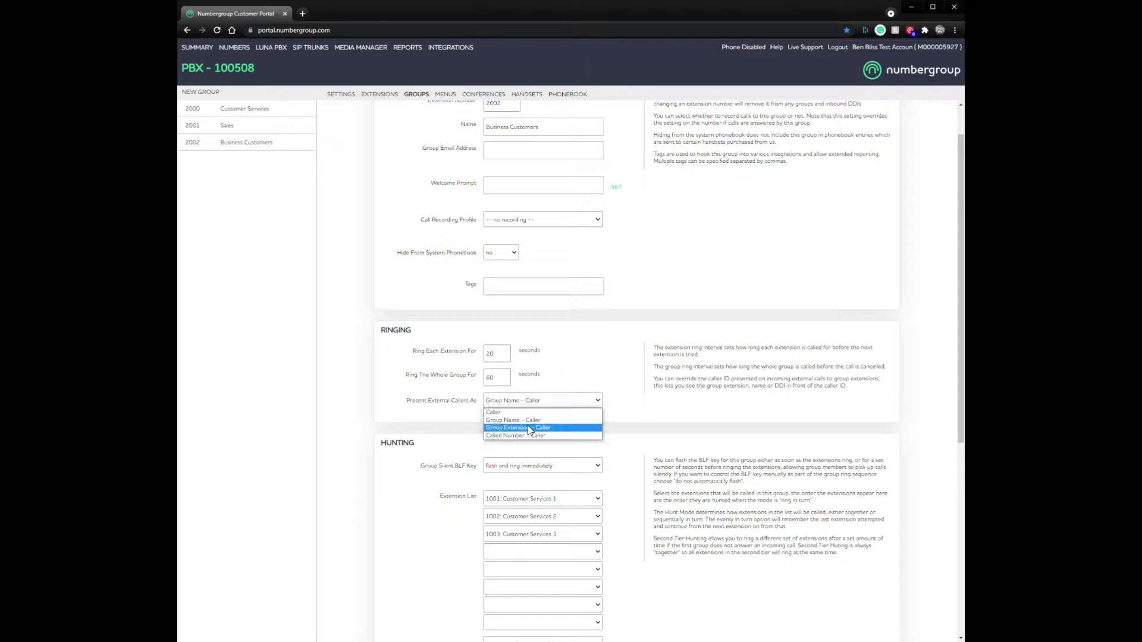
pyautogui.click(529, 429)
pyautogui.click(522, 402)
pyautogui.click(522, 439)
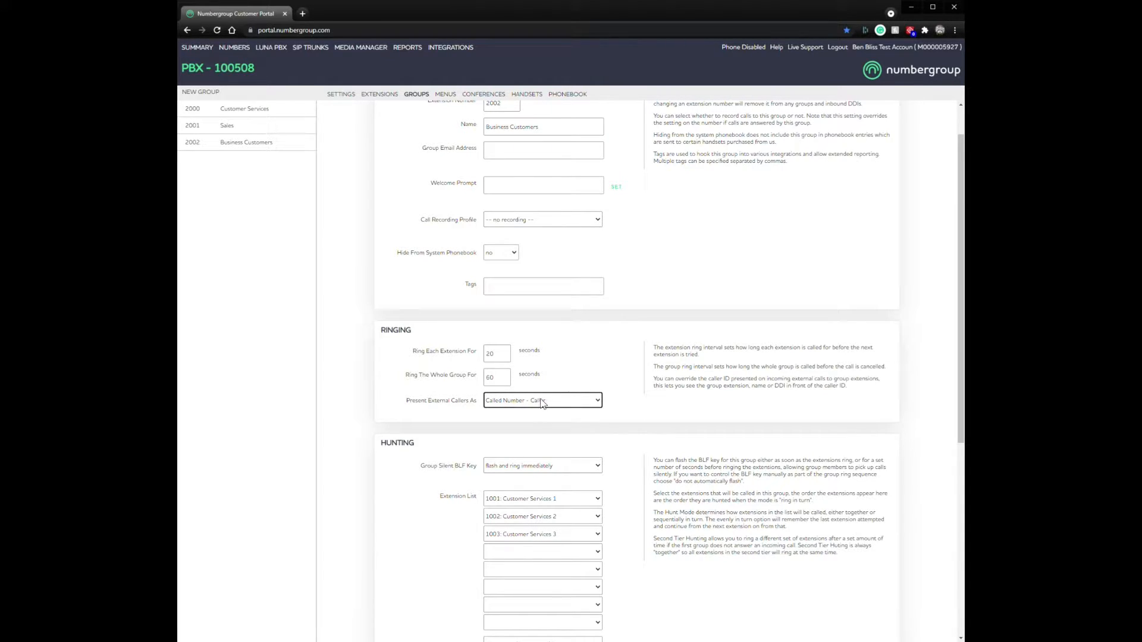
pyautogui.scroll(-5, 635, 433)
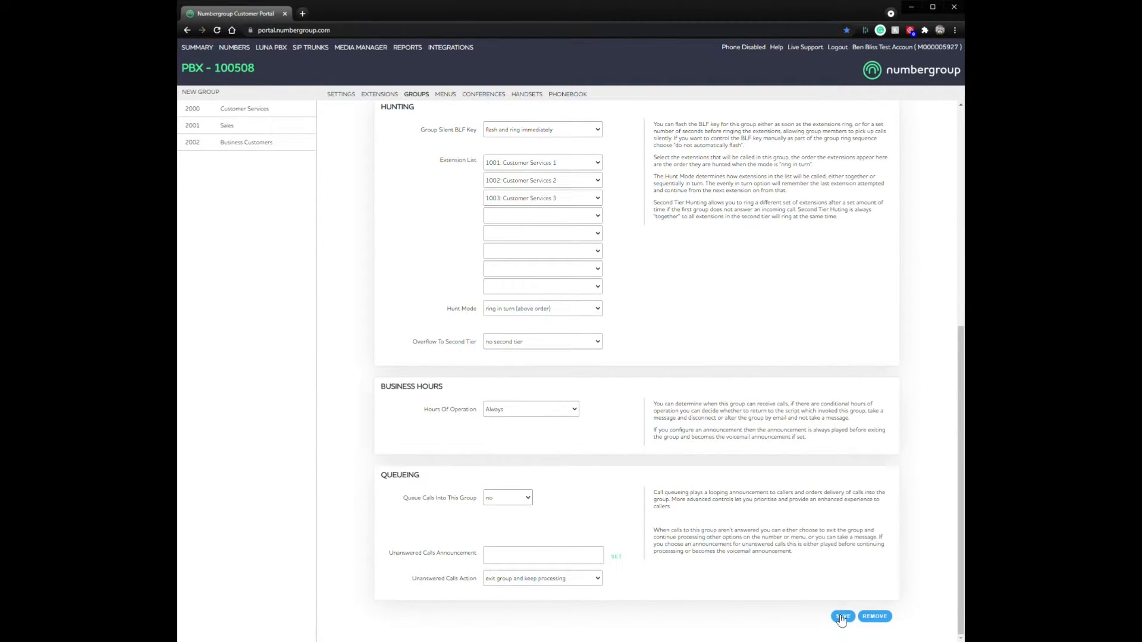
# Step: Save the hunt mode and caller ID changes, then set Unanswered Calls Action to 'take a message'
pyautogui.click(842, 616)
pyautogui.click(546, 580)
pyautogui.click(547, 581)
pyautogui.moveTo(802, 554); pyautogui.dragTo(653, 527)
pyautogui.click(609, 572)
pyautogui.click(548, 576)
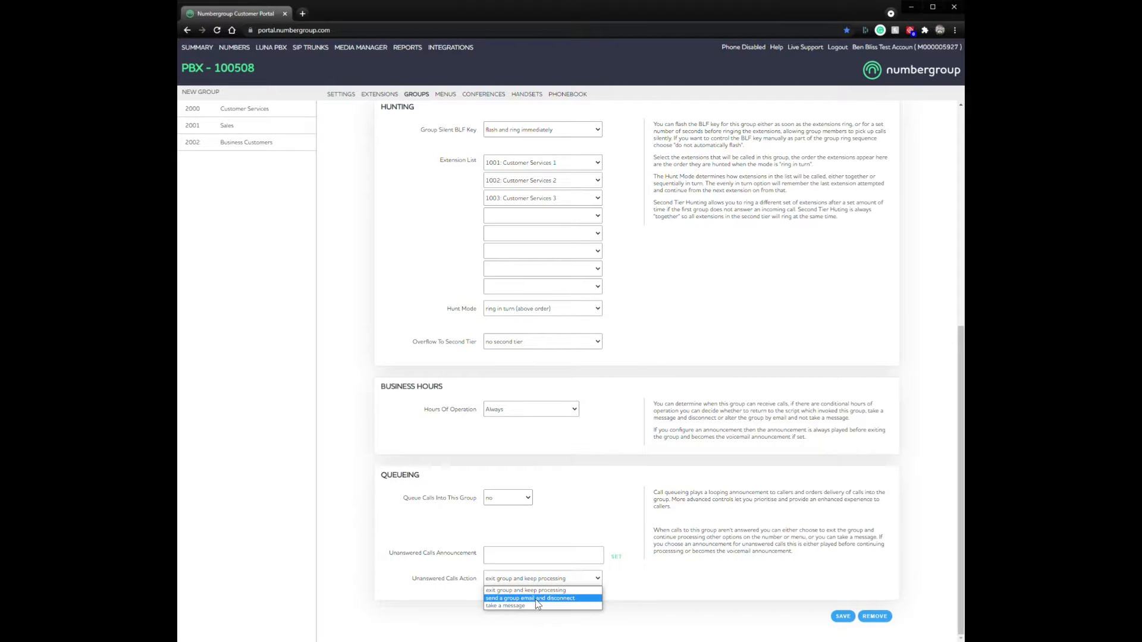
pyautogui.click(535, 598)
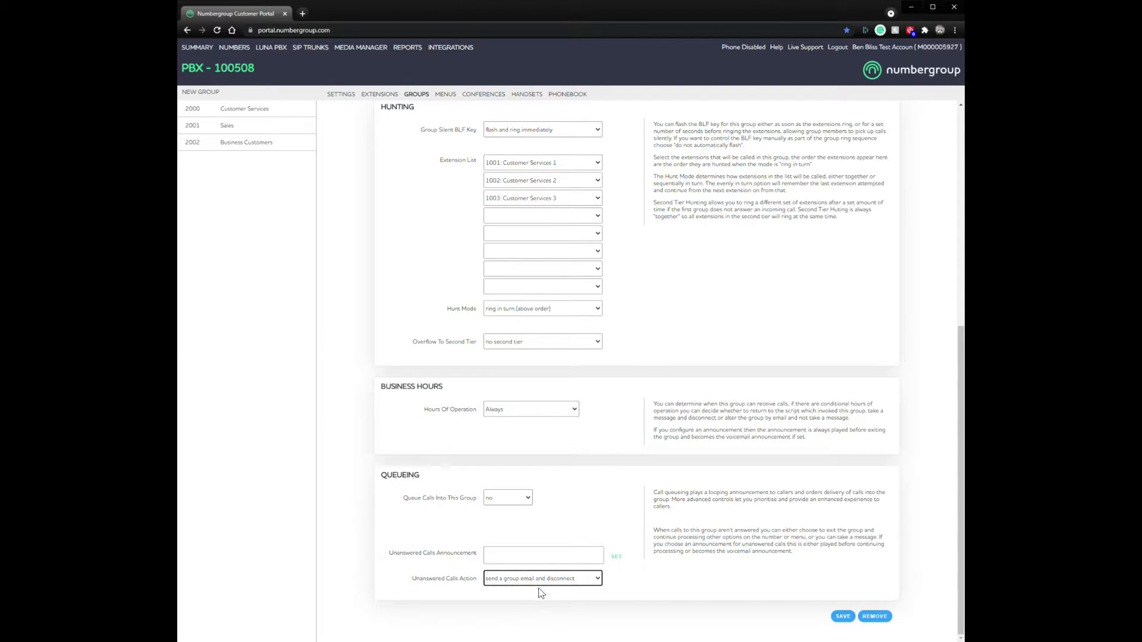
pyautogui.click(539, 578)
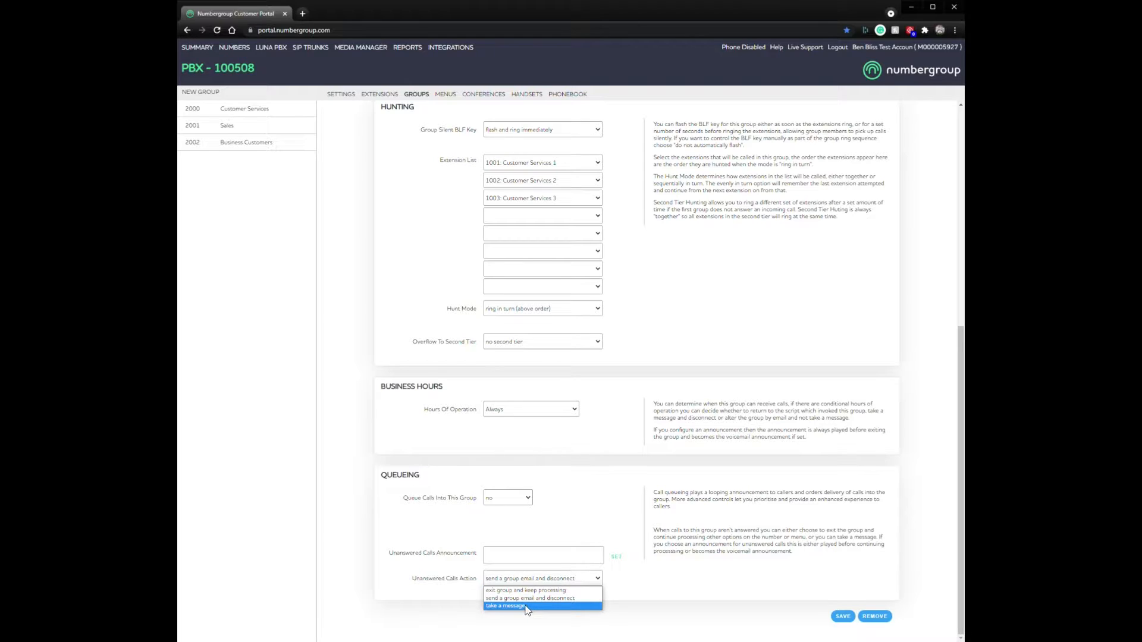
pyautogui.click(525, 606)
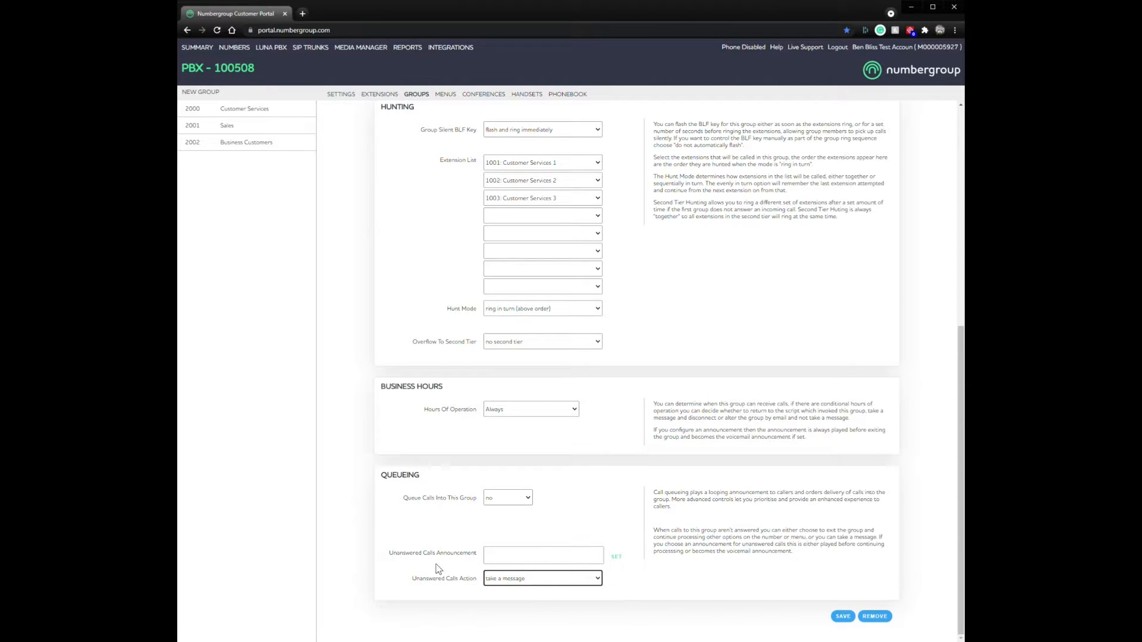
# Step: Choose the generic voicemail greeting from VoiceMail (Old) as the announcement and save
pyautogui.click(616, 558)
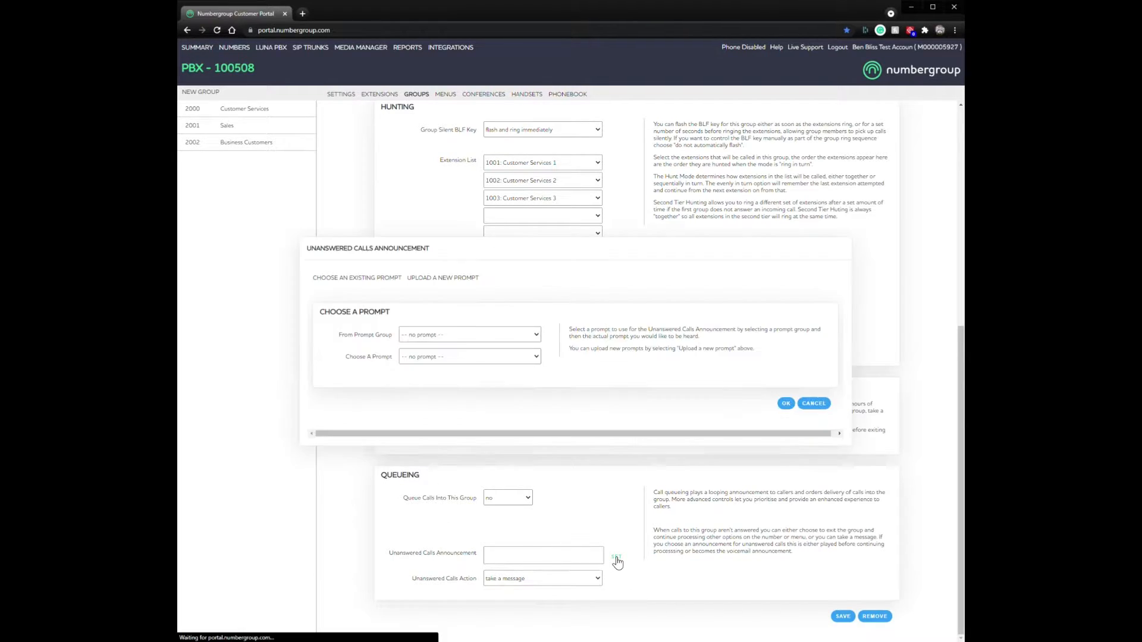
pyautogui.click(468, 337)
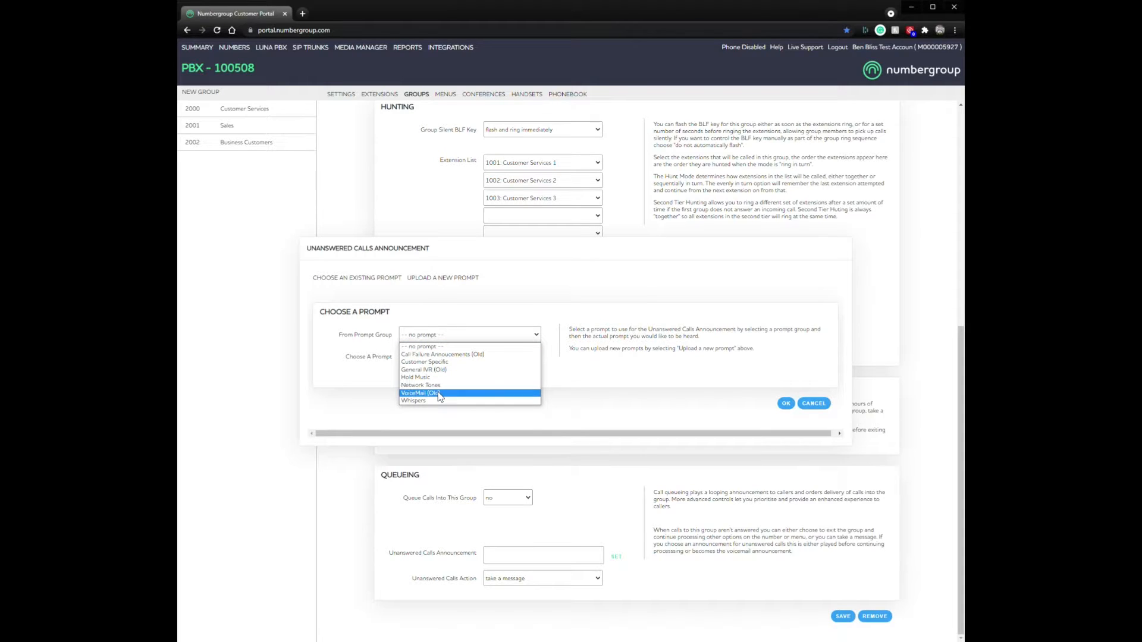
pyautogui.click(419, 393)
pyautogui.click(461, 357)
pyautogui.click(459, 373)
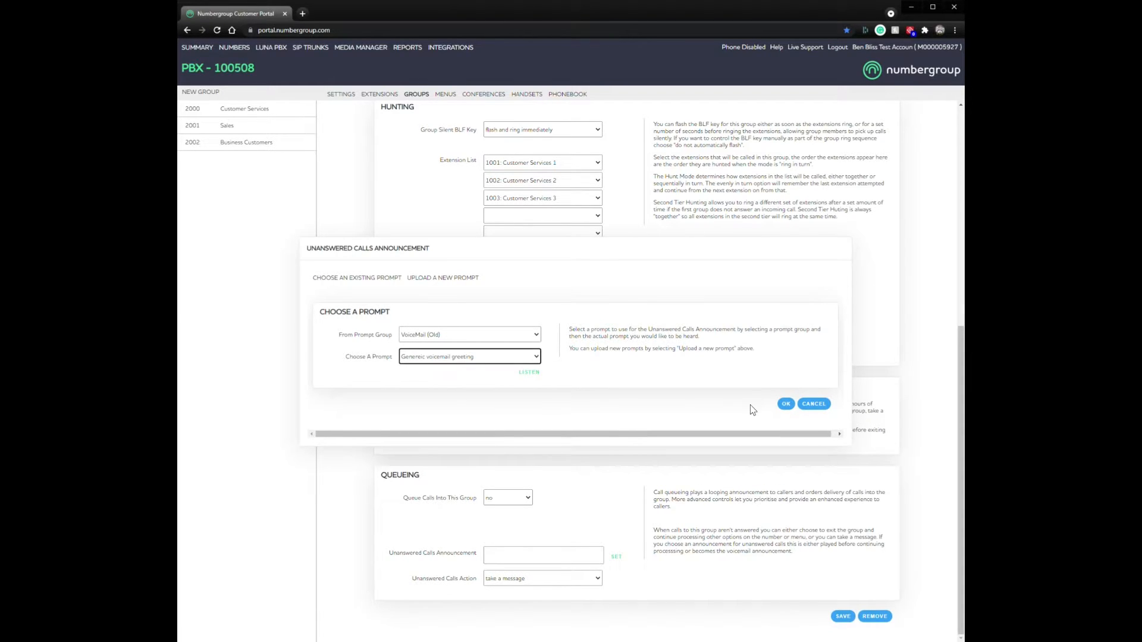
pyautogui.click(786, 404)
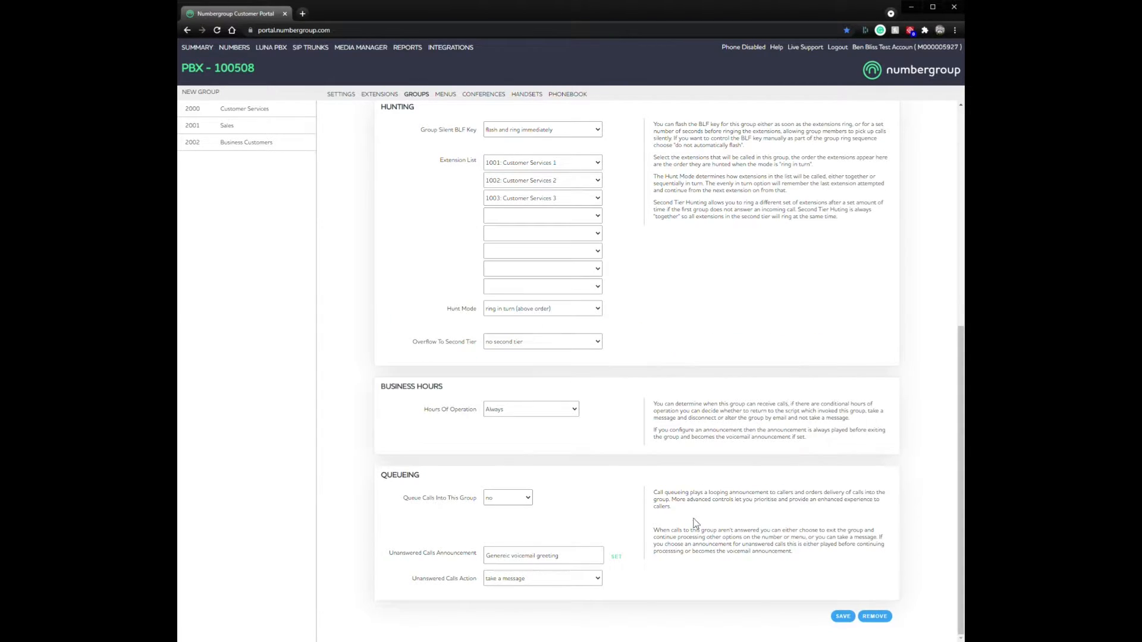
pyautogui.click(843, 617)
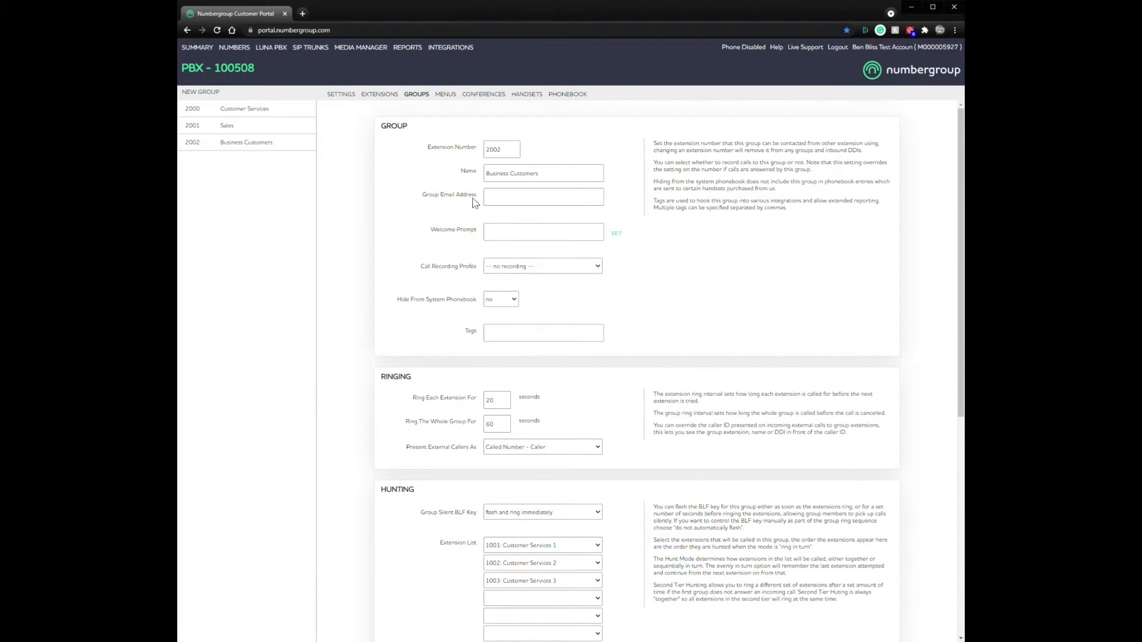
# Step: Enter the group's email address and save the group
pyautogui.moveTo(419, 194); pyautogui.dragTo(477, 196)
pyautogui.click(651, 214)
pyautogui.click(516, 195)
pyautogui.scroll(-7, 695, 366)
pyautogui.click(841, 617)
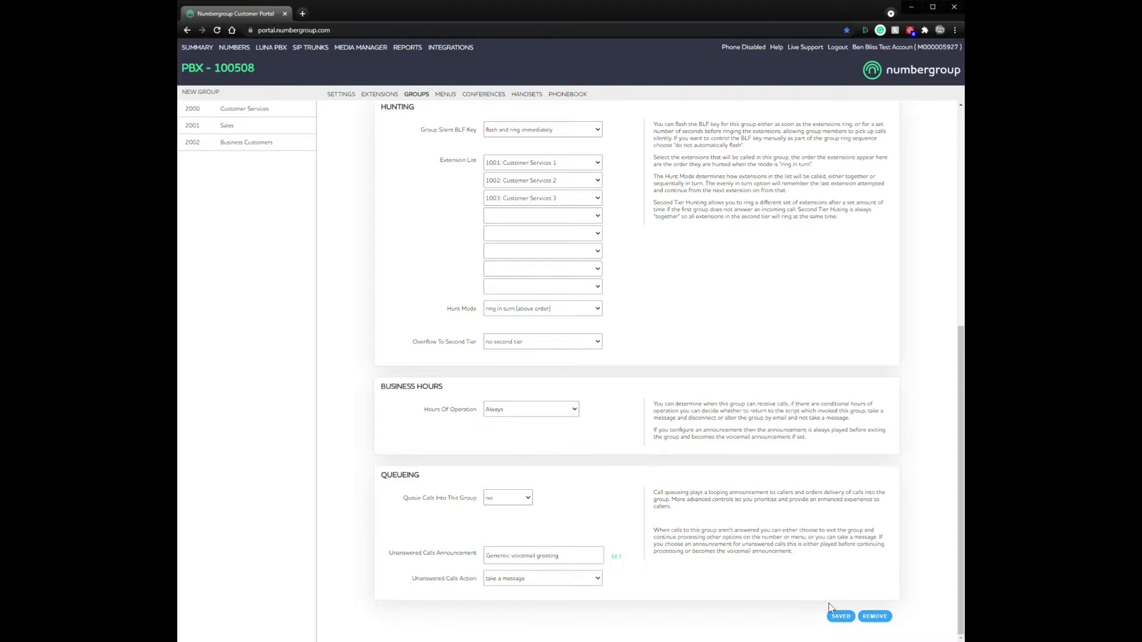
# Step: Highlight the entered email address, then scroll down to the Business Hours section
pyautogui.scroll(7, 662, 301)
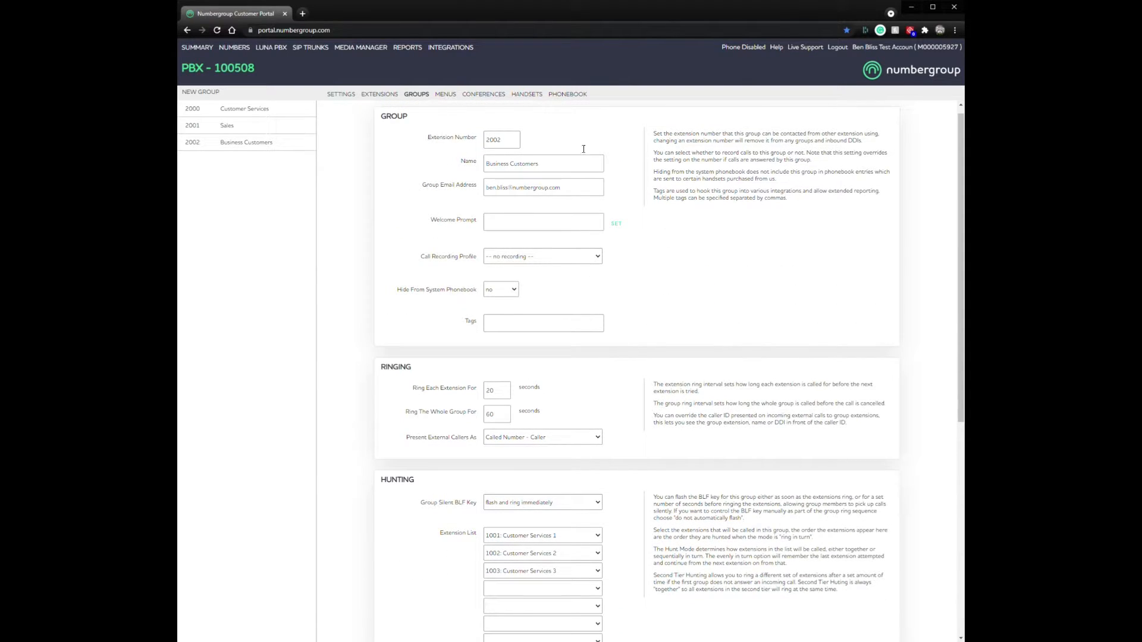
pyautogui.scroll(-3, 422, 208)
pyautogui.scroll(2, 523, 430)
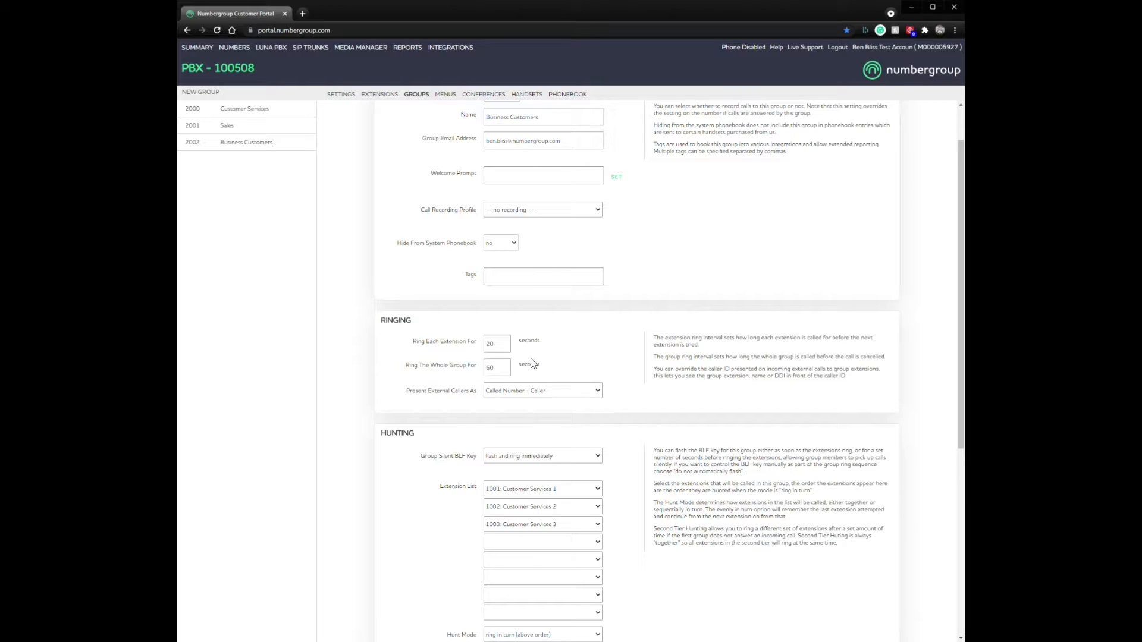
pyautogui.scroll(-5, 556, 359)
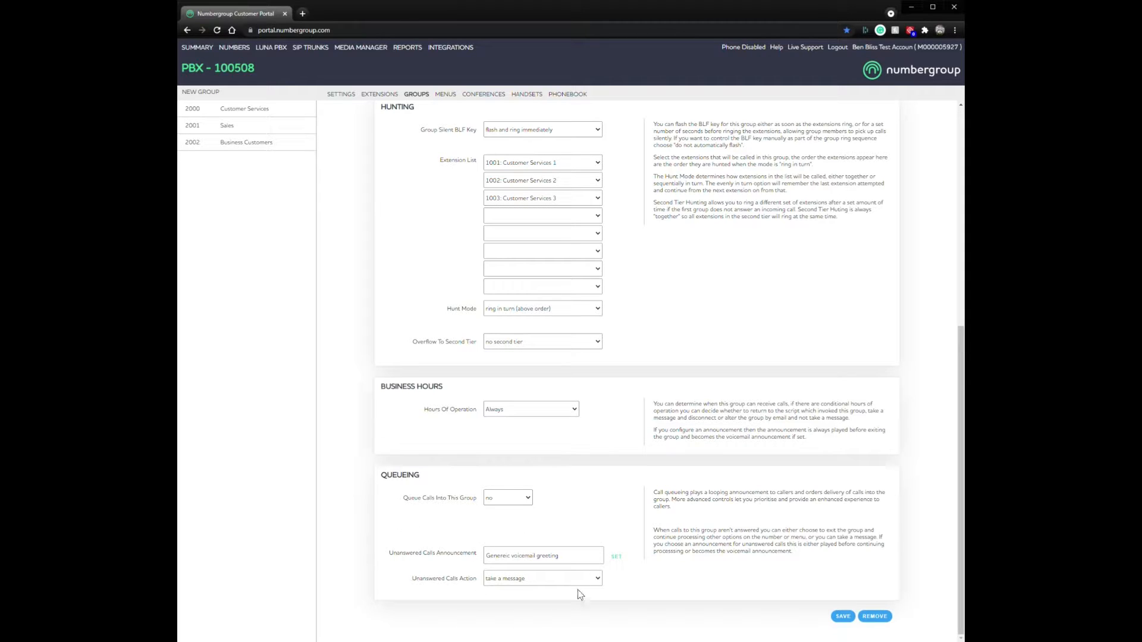
pyautogui.scroll(6, 636, 601)
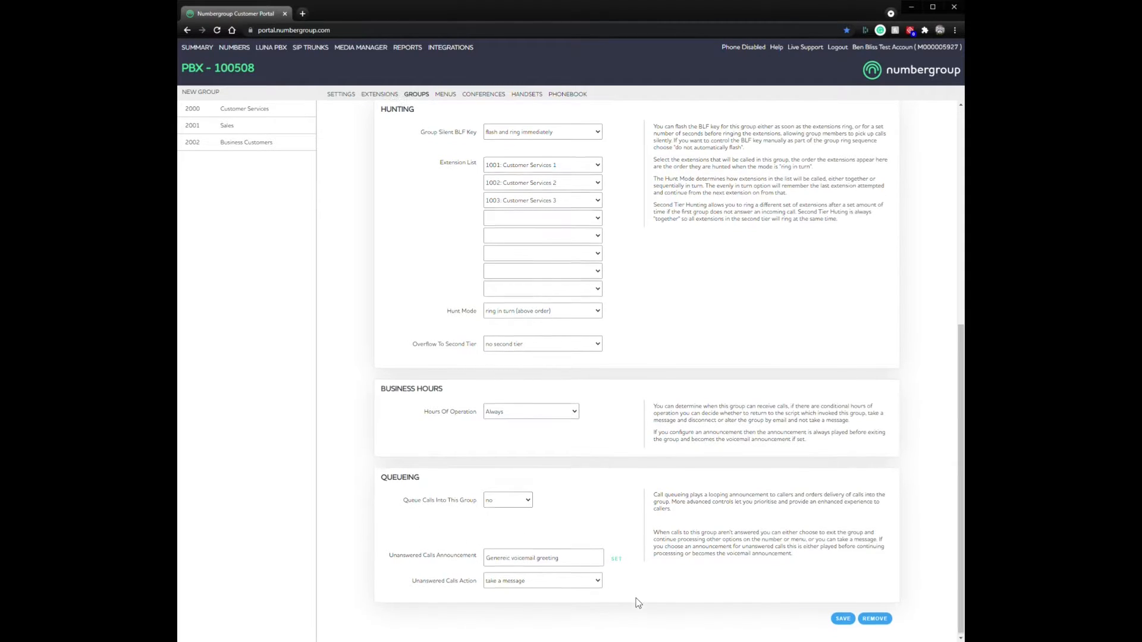
pyautogui.moveTo(572, 196); pyautogui.dragTo(467, 194)
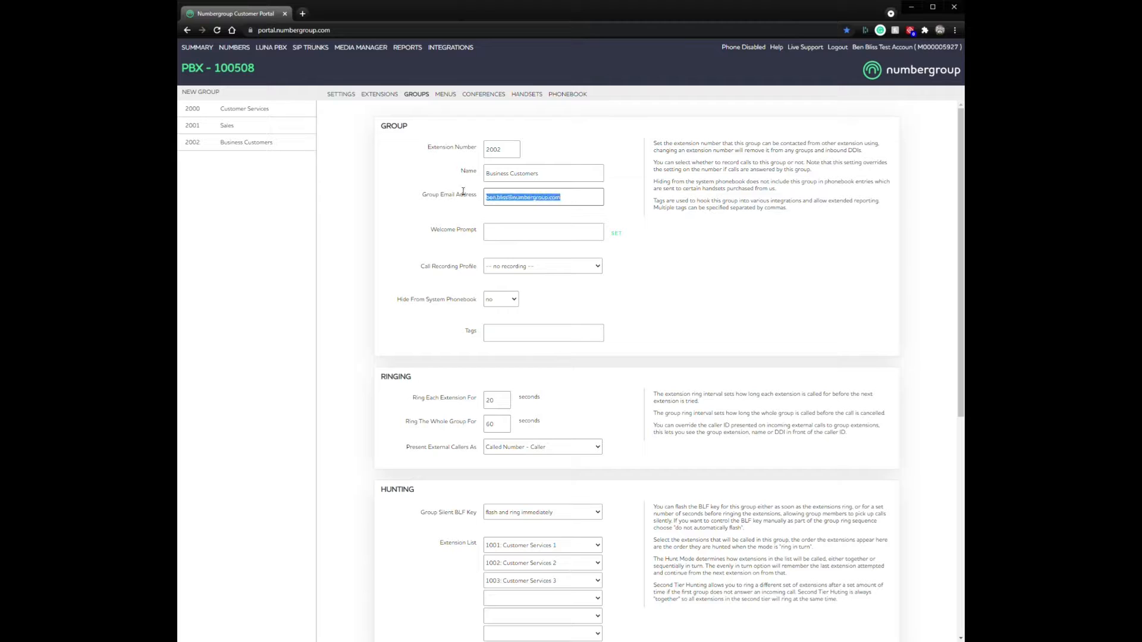
pyautogui.click(671, 230)
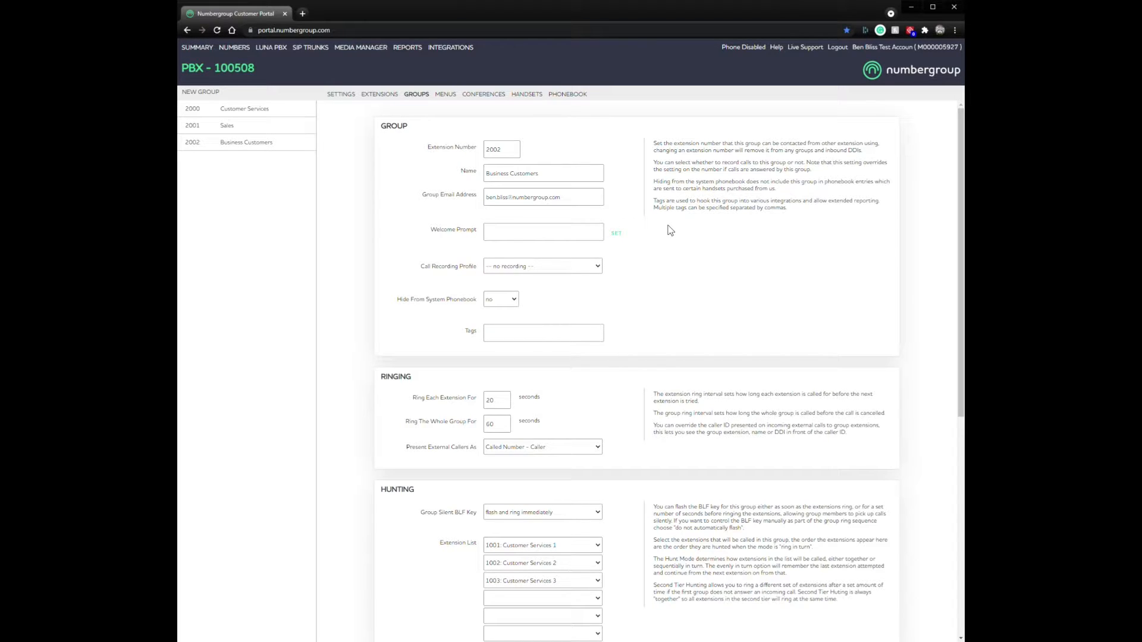
pyautogui.scroll(-6, 654, 298)
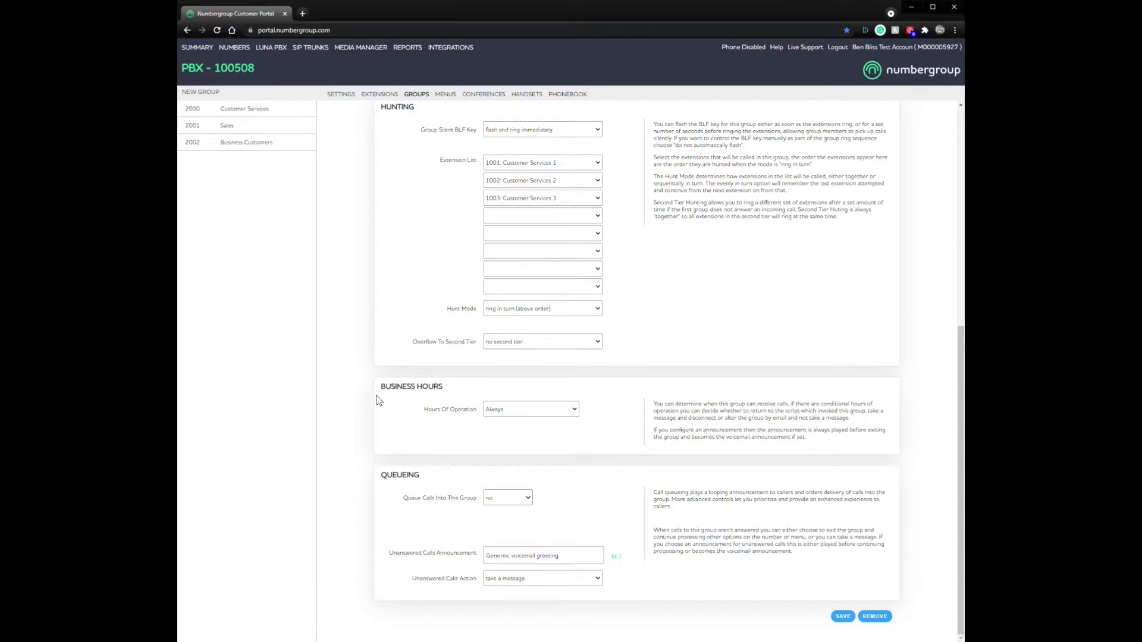
pyautogui.moveTo(377, 384); pyautogui.dragTo(458, 387)
pyautogui.click(483, 373)
# Step: Set Hours Of Operation to Custom and bring up the Hours of Operation editor via MANAGE
pyautogui.click(548, 417)
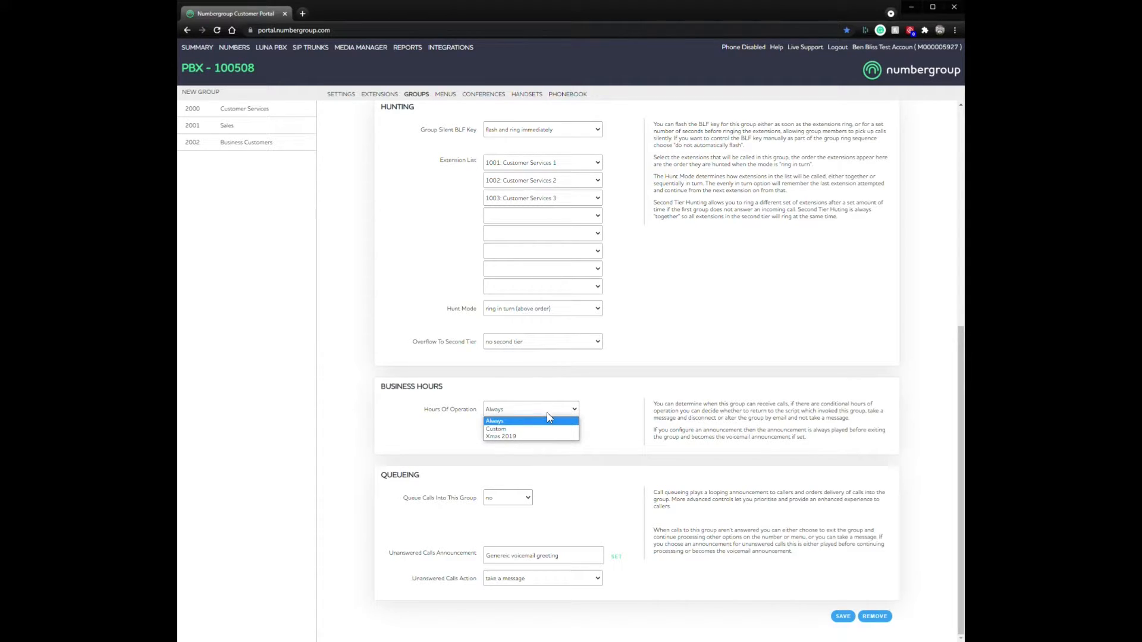
pyautogui.click(512, 429)
pyautogui.click(650, 406)
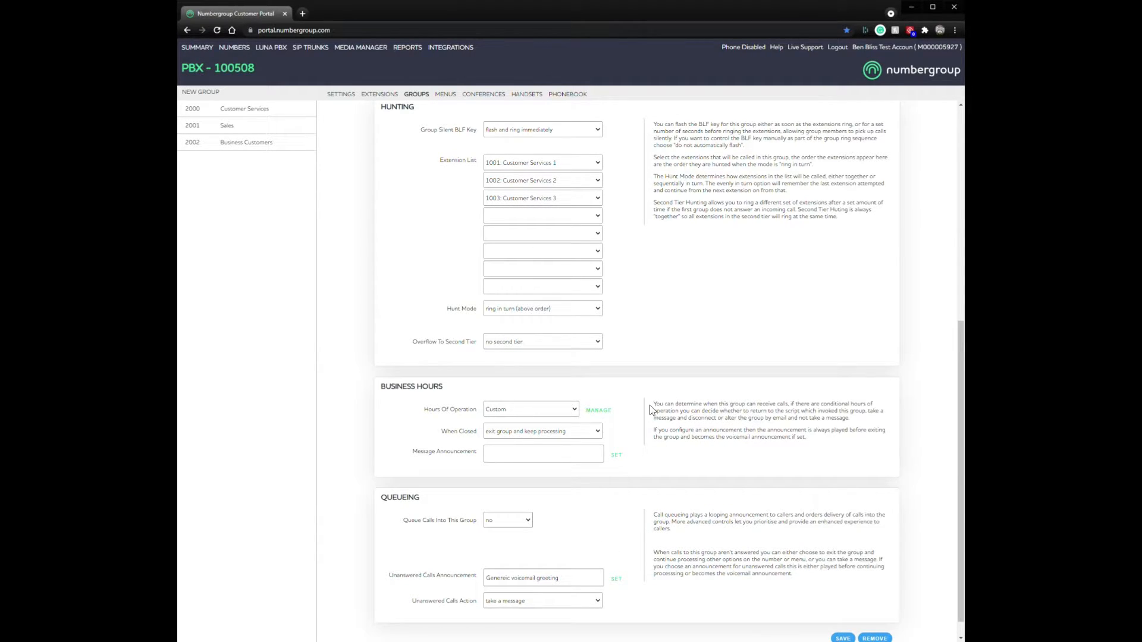
pyautogui.click(606, 412)
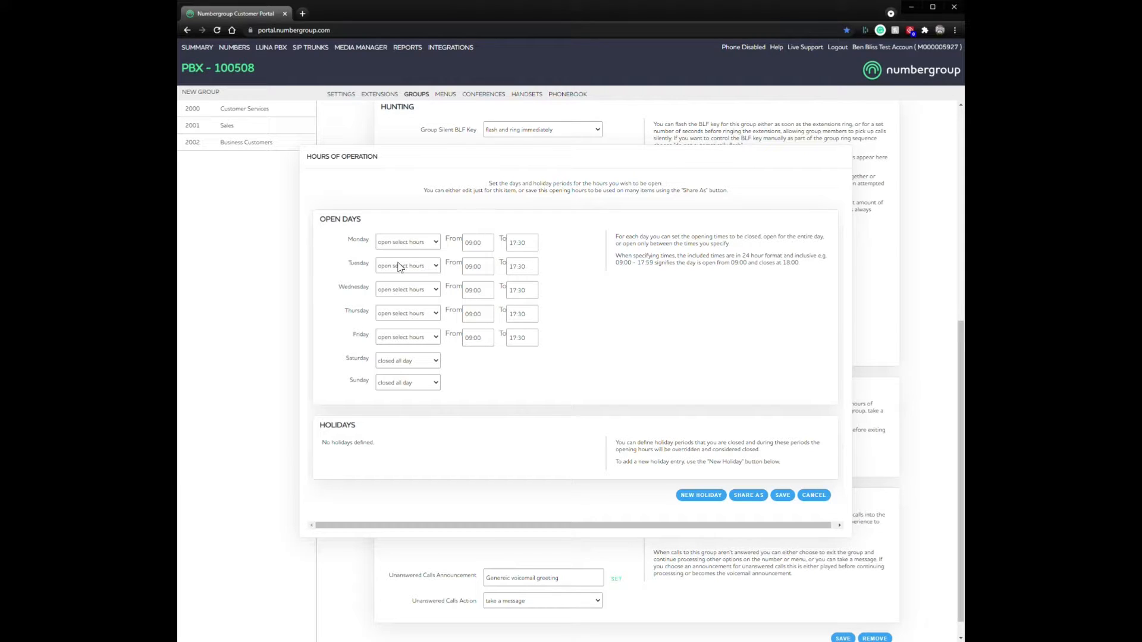
# Step: Keep Monday on 'open select hours' and add a new holiday row
pyautogui.click(408, 240)
pyautogui.click(408, 243)
pyautogui.click(408, 242)
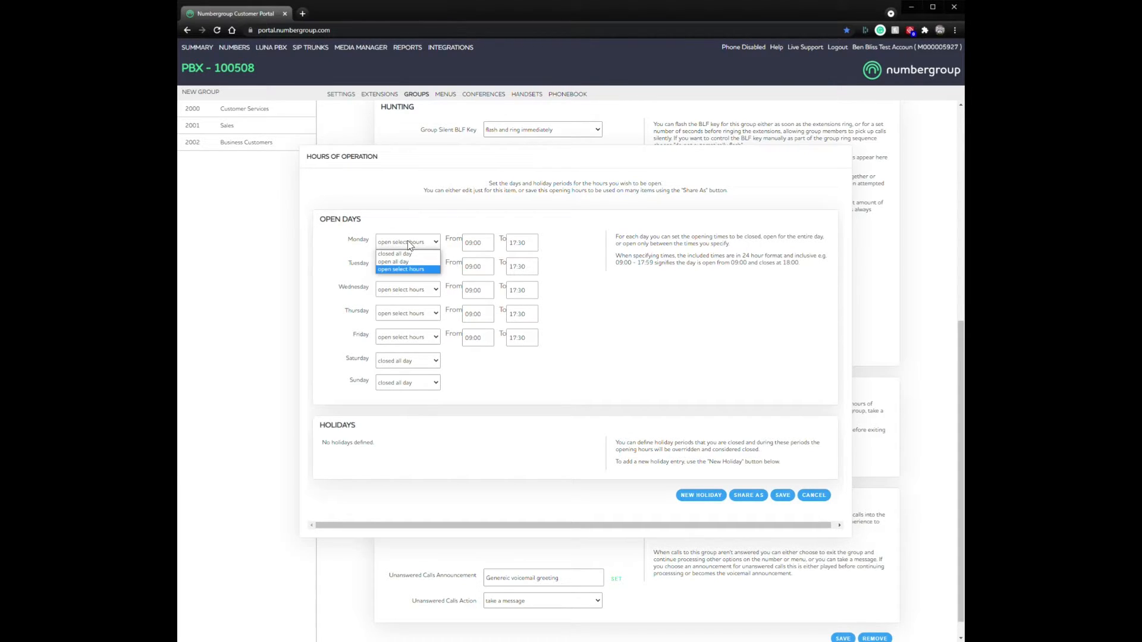
pyautogui.click(398, 269)
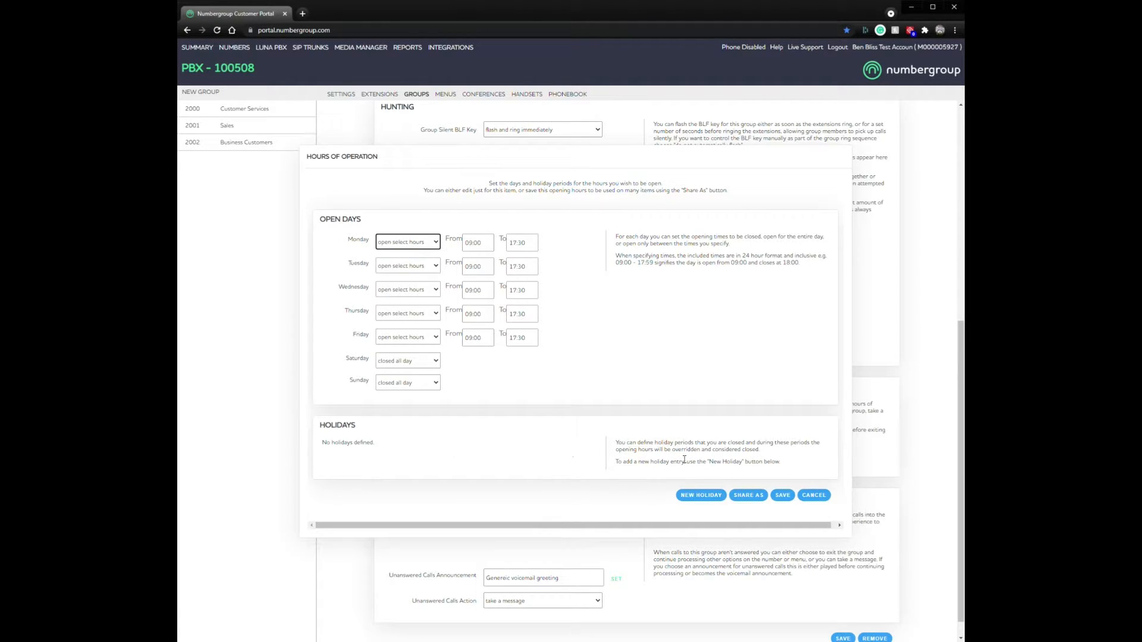
pyautogui.click(701, 498)
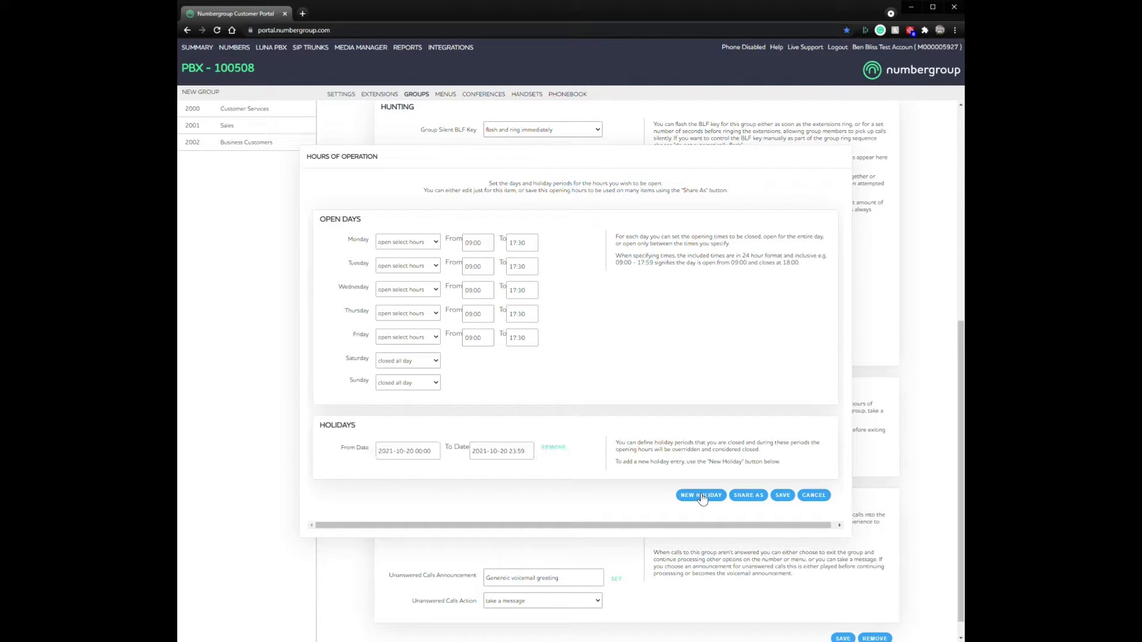
# Step: Set the holiday's From and To dates to 25 December 2021
pyautogui.click(433, 450)
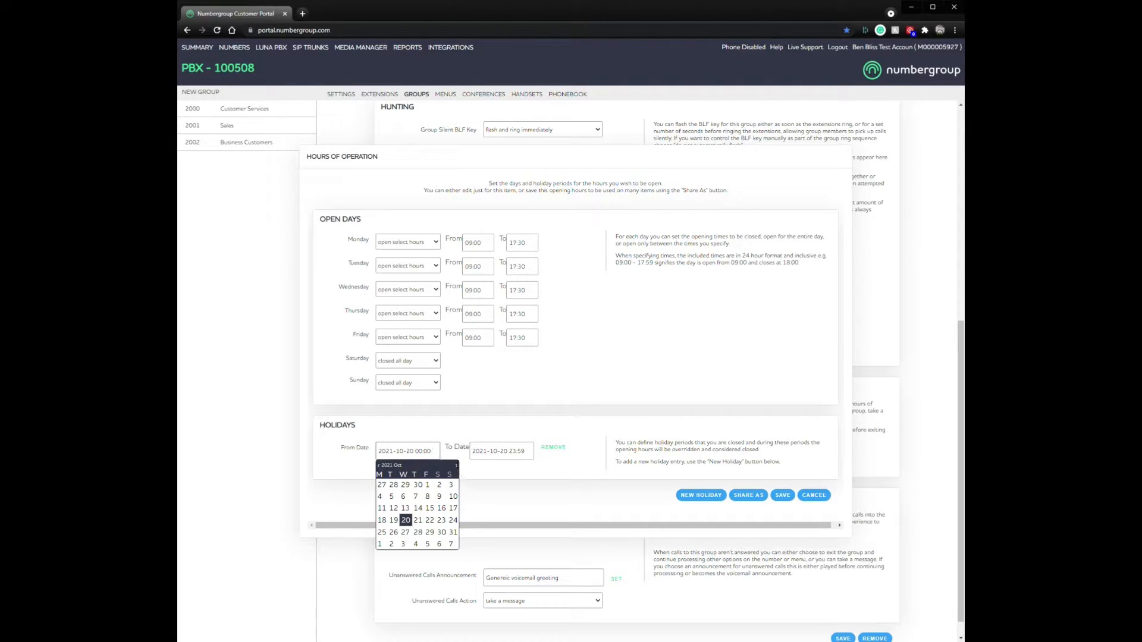
pyautogui.click(456, 465)
pyautogui.click(456, 465)
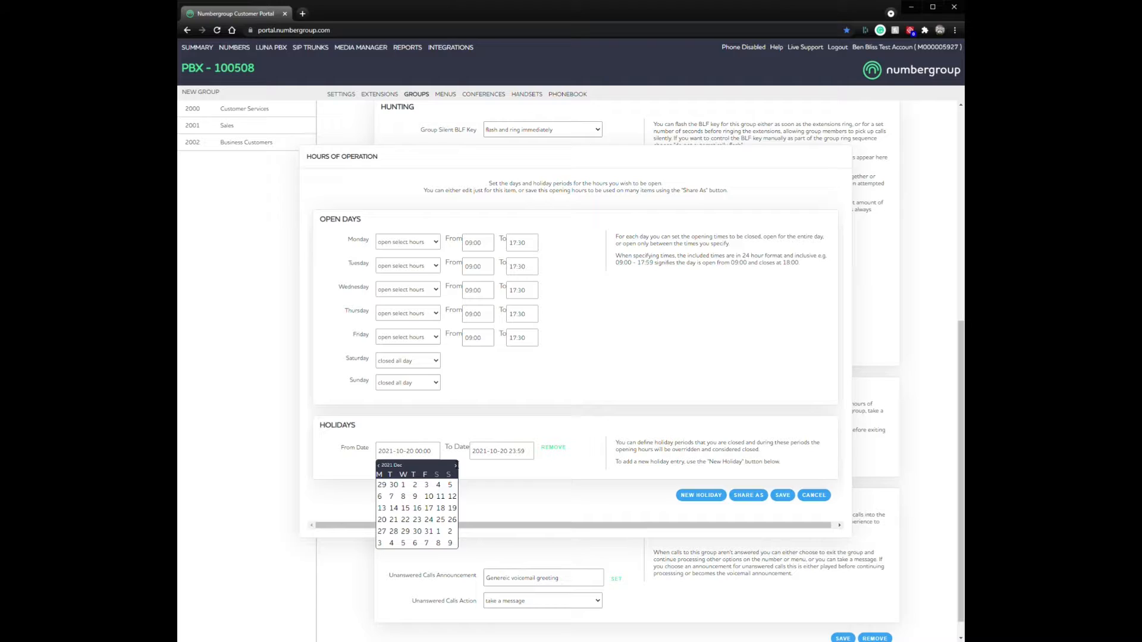
pyautogui.click(441, 519)
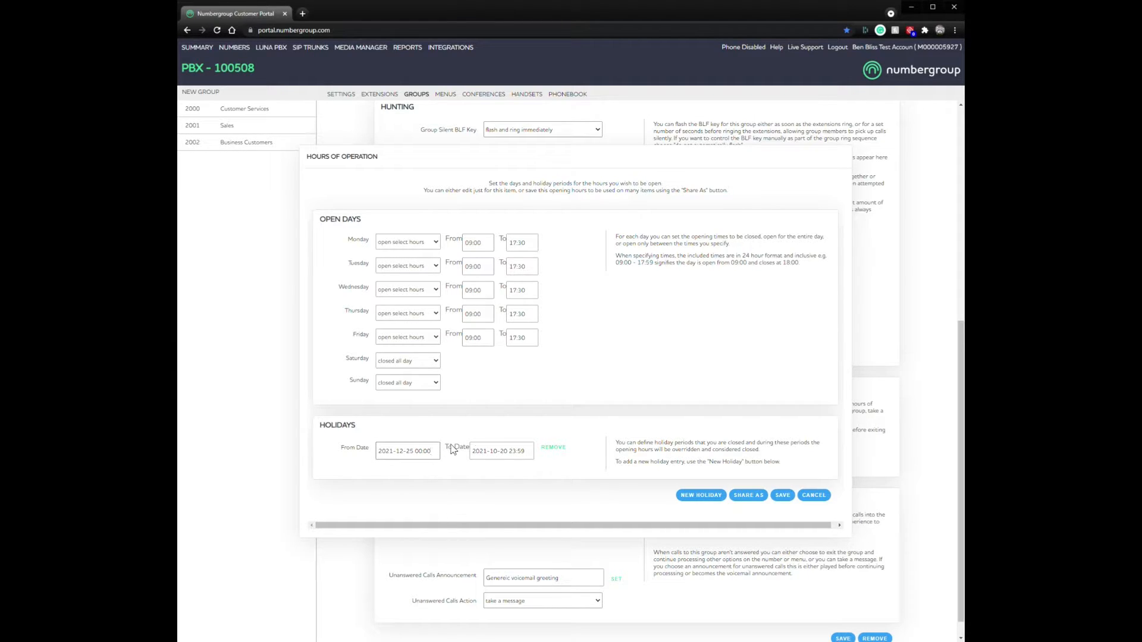
pyautogui.click(518, 450)
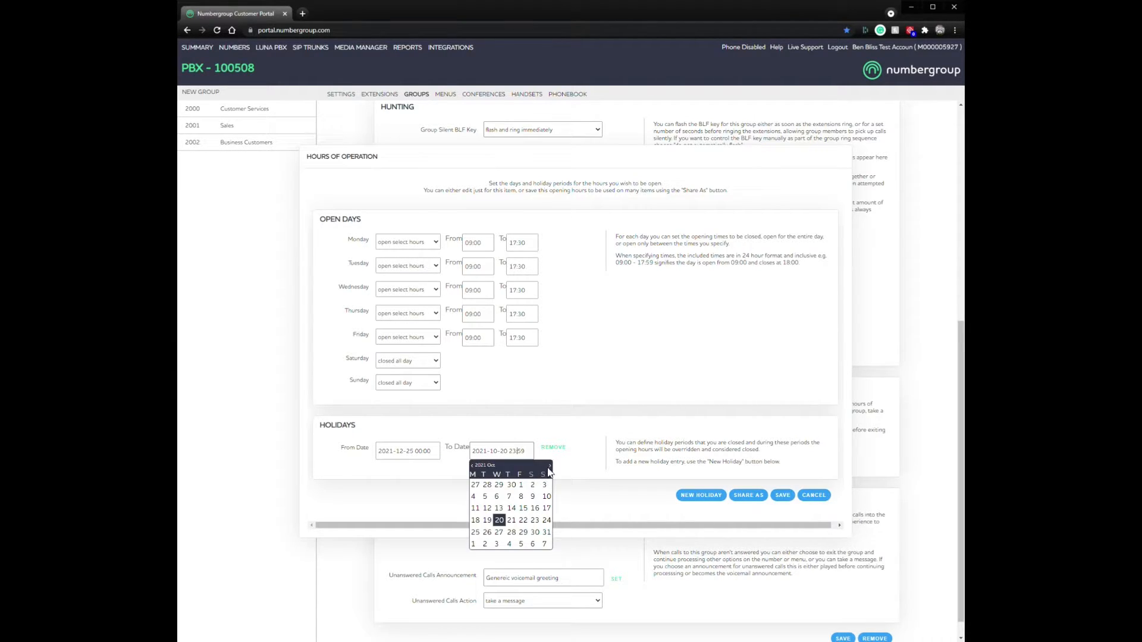
pyautogui.click(549, 465)
pyautogui.click(549, 464)
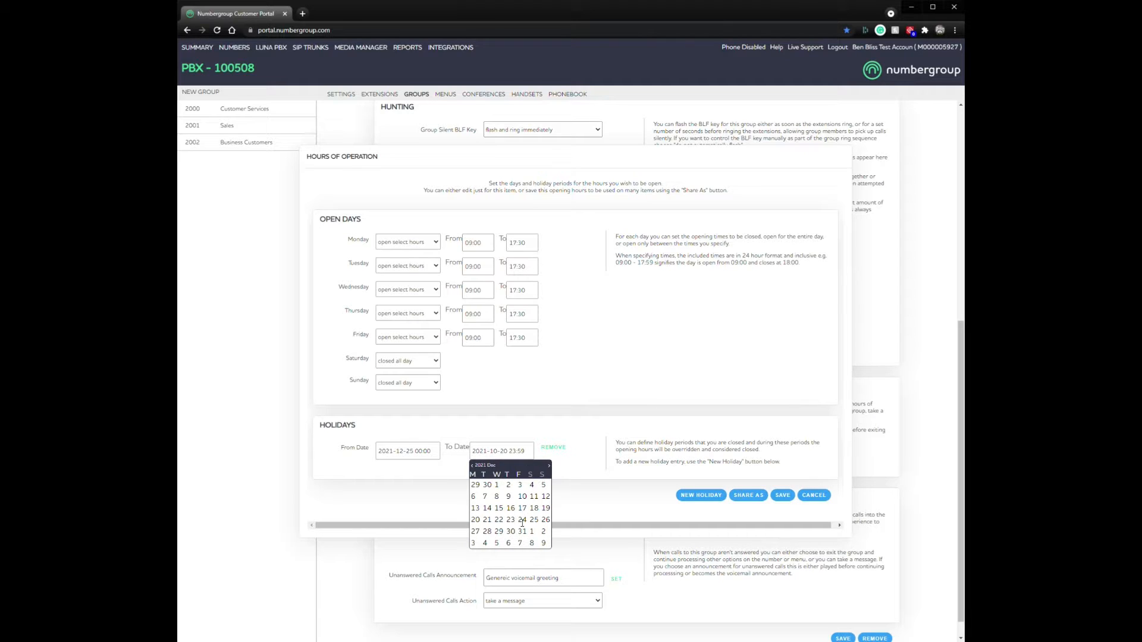
pyautogui.click(534, 519)
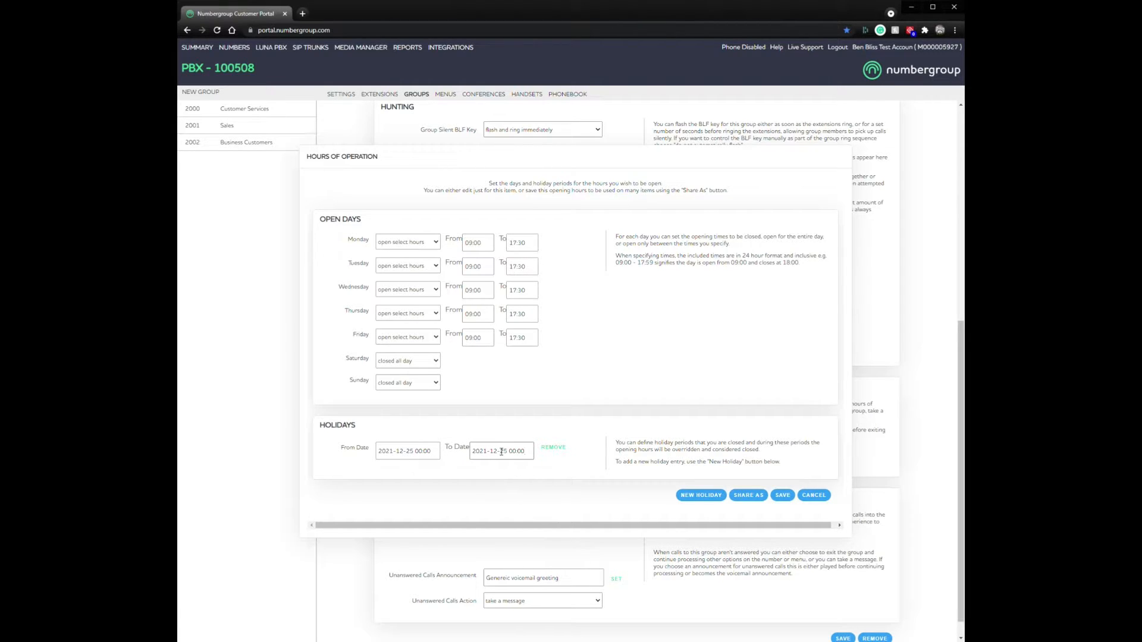
# Step: Change the holiday end time to 23:59 and save the custom opening hours
pyautogui.moveTo(523, 453); pyautogui.dragTo(509, 452)
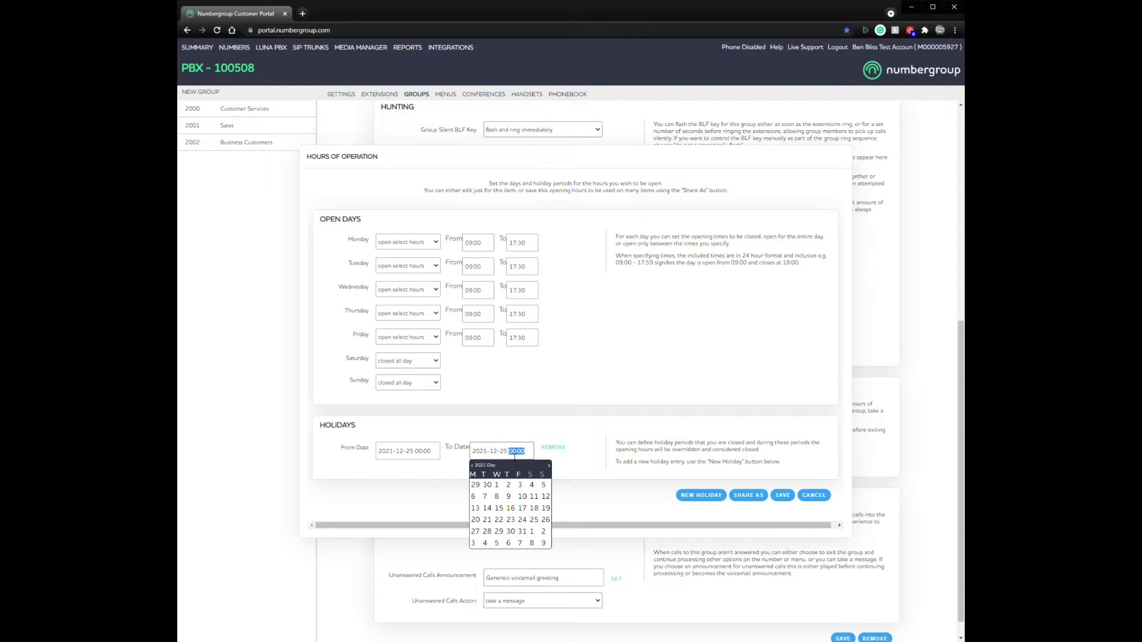
pyautogui.write('23')
pyautogui.click(586, 457)
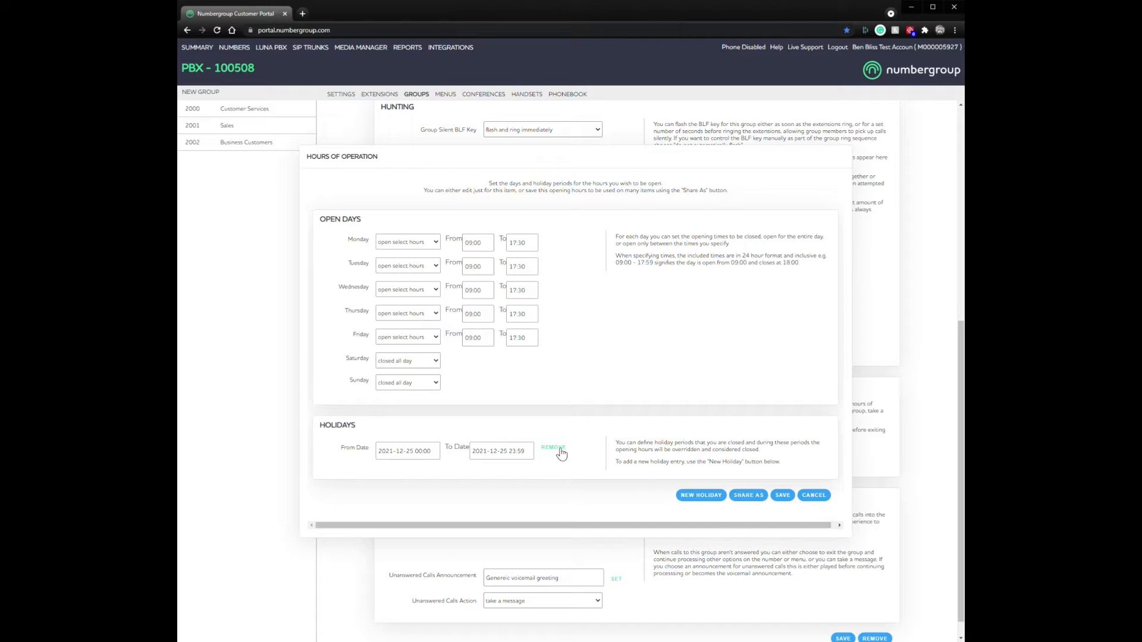
pyautogui.click(783, 496)
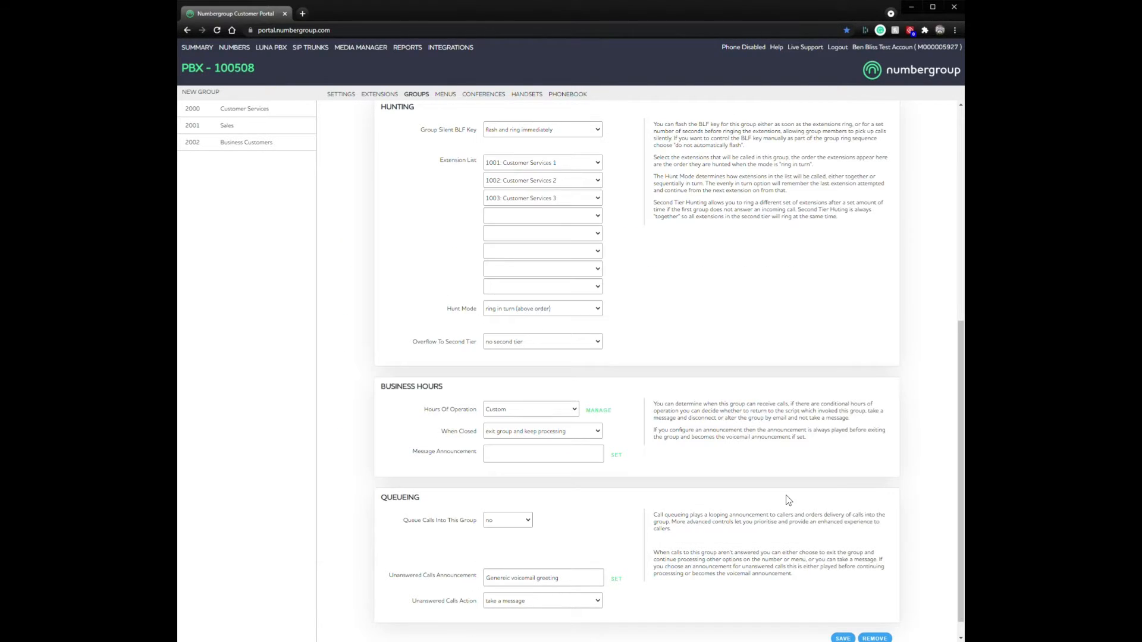
# Step: Reopen the custom opening hours, then add and delete a test holiday period
pyautogui.click(598, 411)
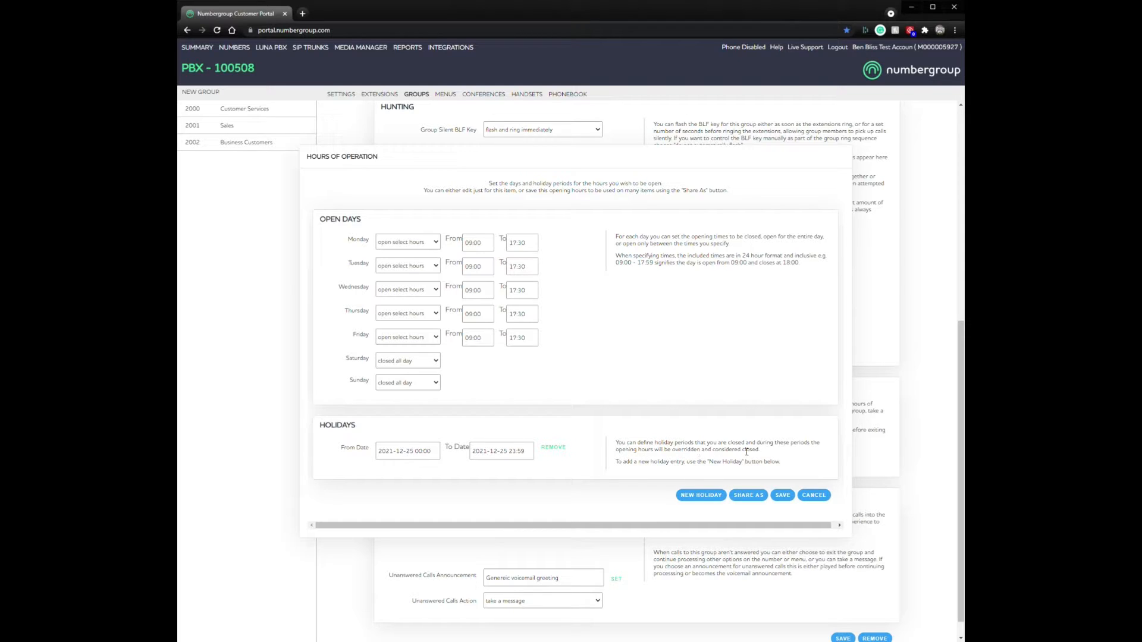
pyautogui.click(700, 496)
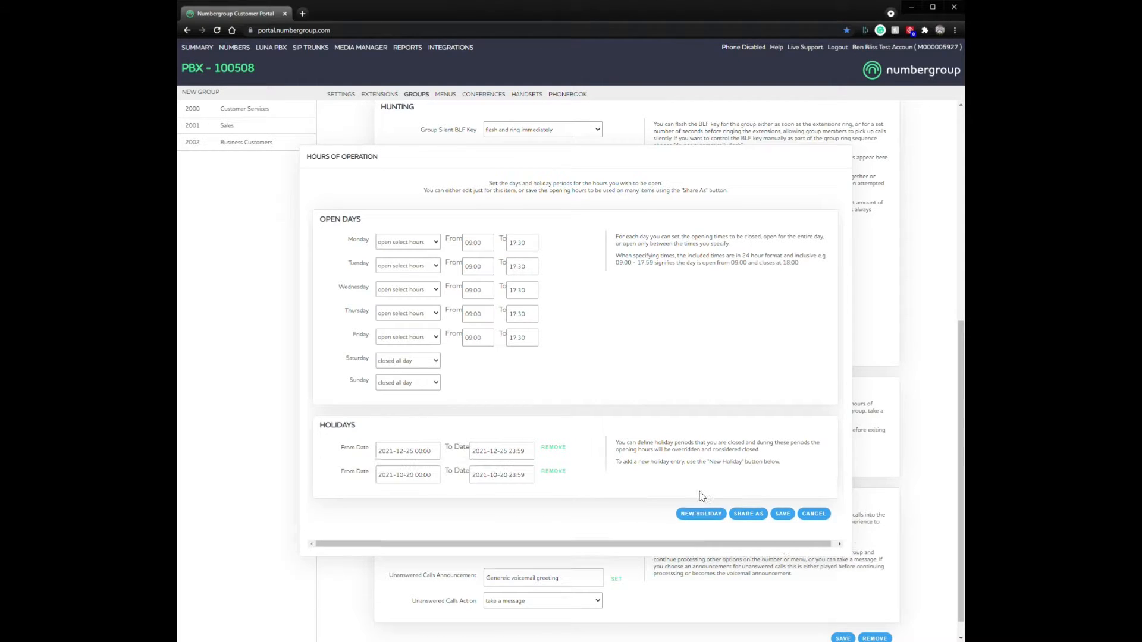
pyautogui.click(420, 473)
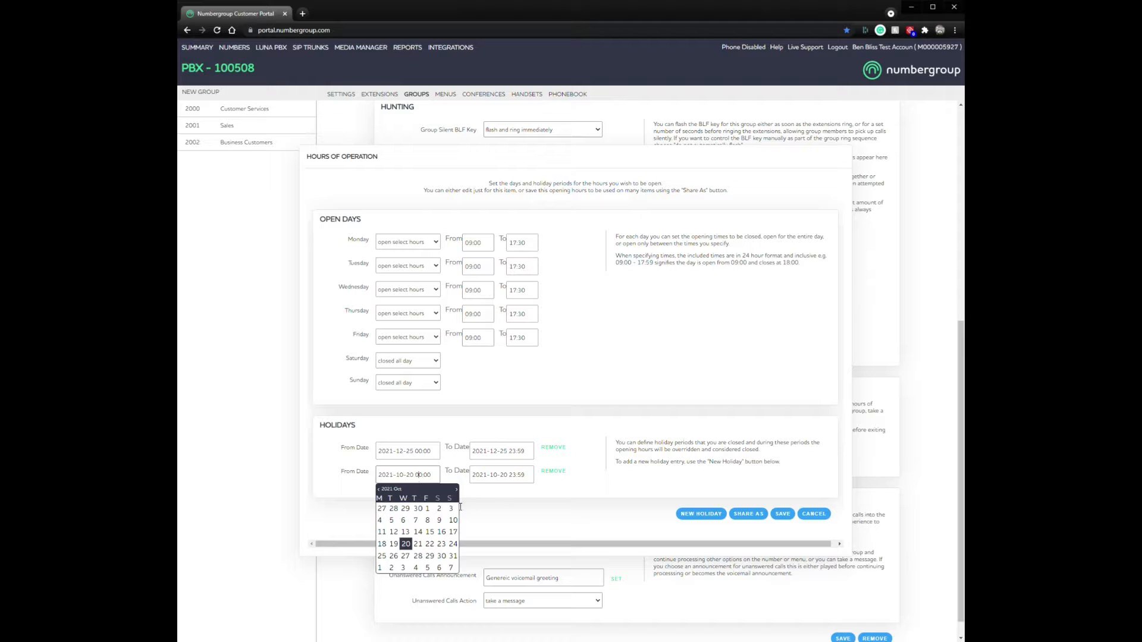
pyautogui.click(555, 472)
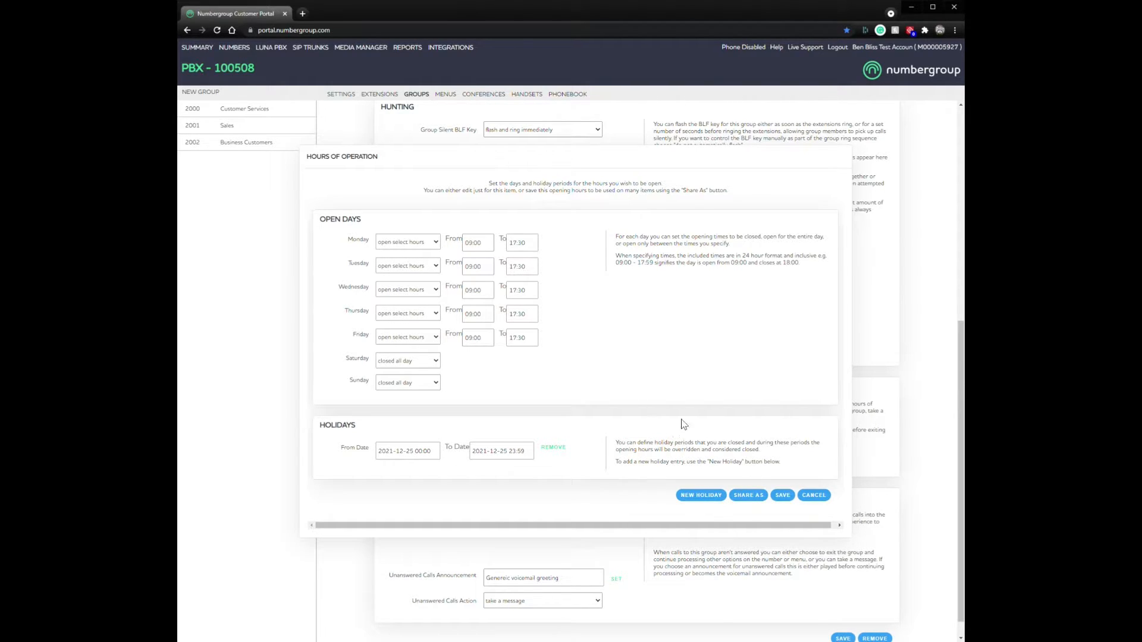
# Step: Share the hours as 'Generic Opening Times' and check the Hours Of Operation choices
pyautogui.click(749, 495)
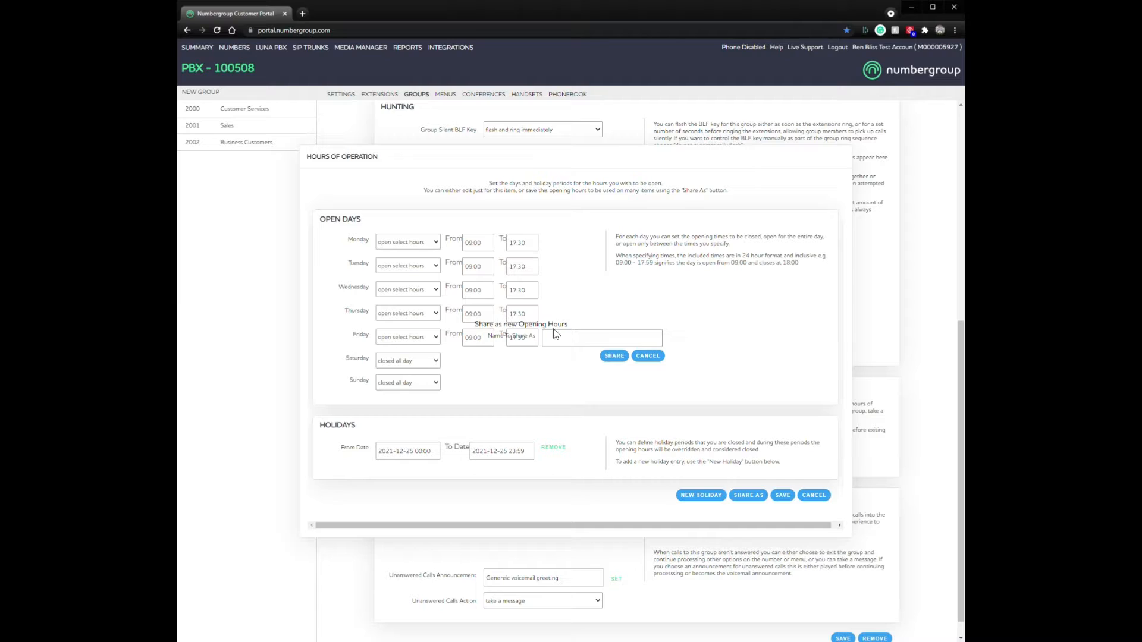
pyautogui.click(578, 340)
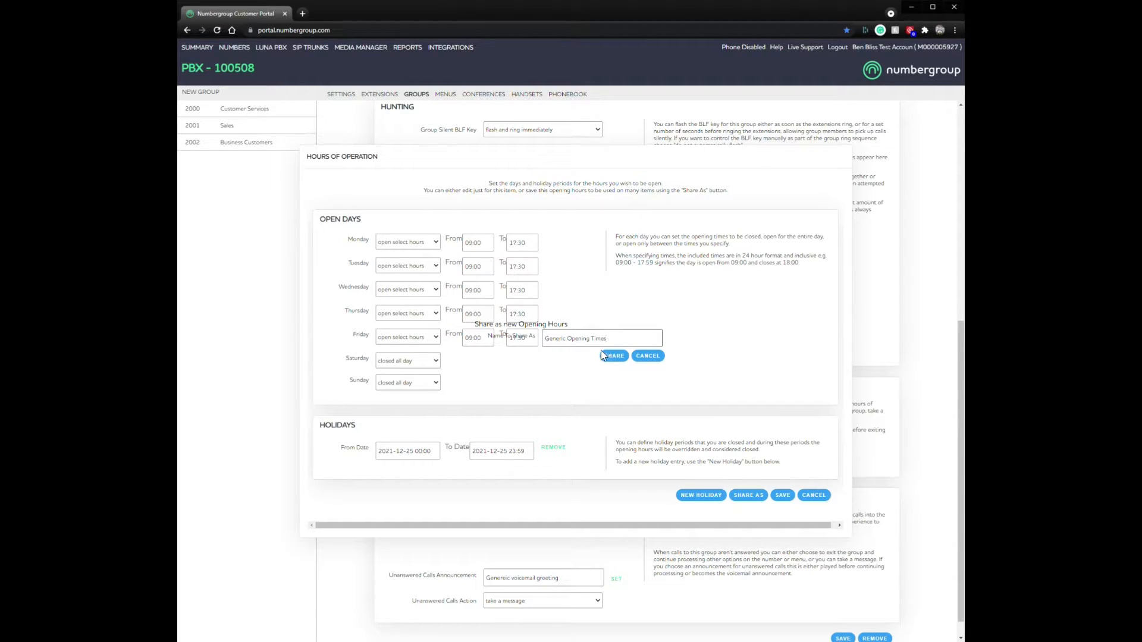
pyautogui.click(613, 356)
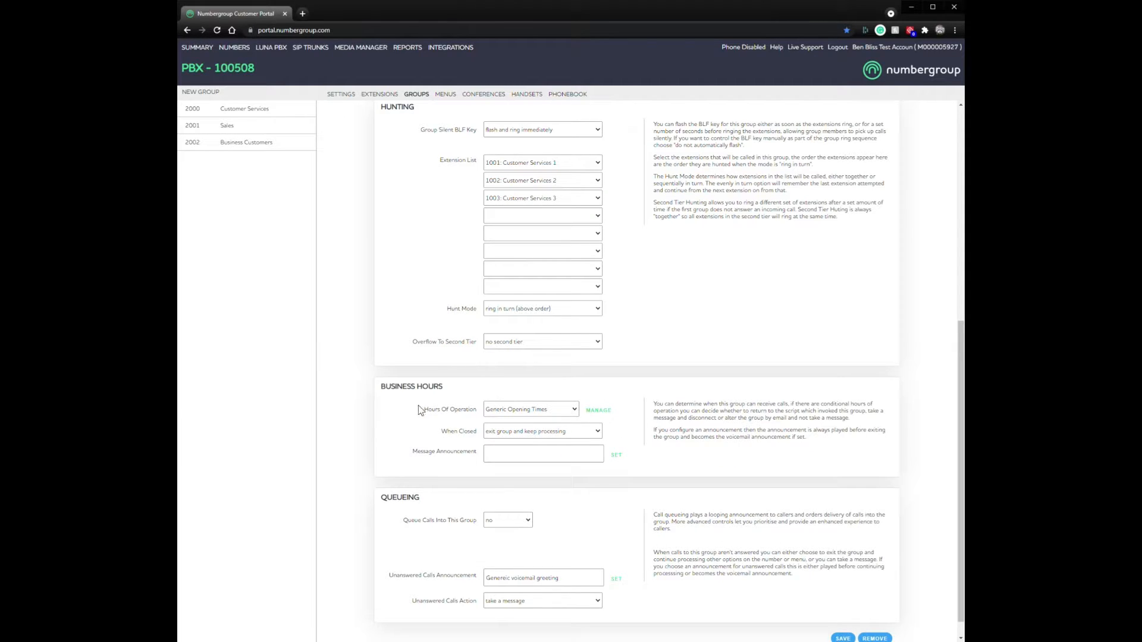
pyautogui.click(540, 411)
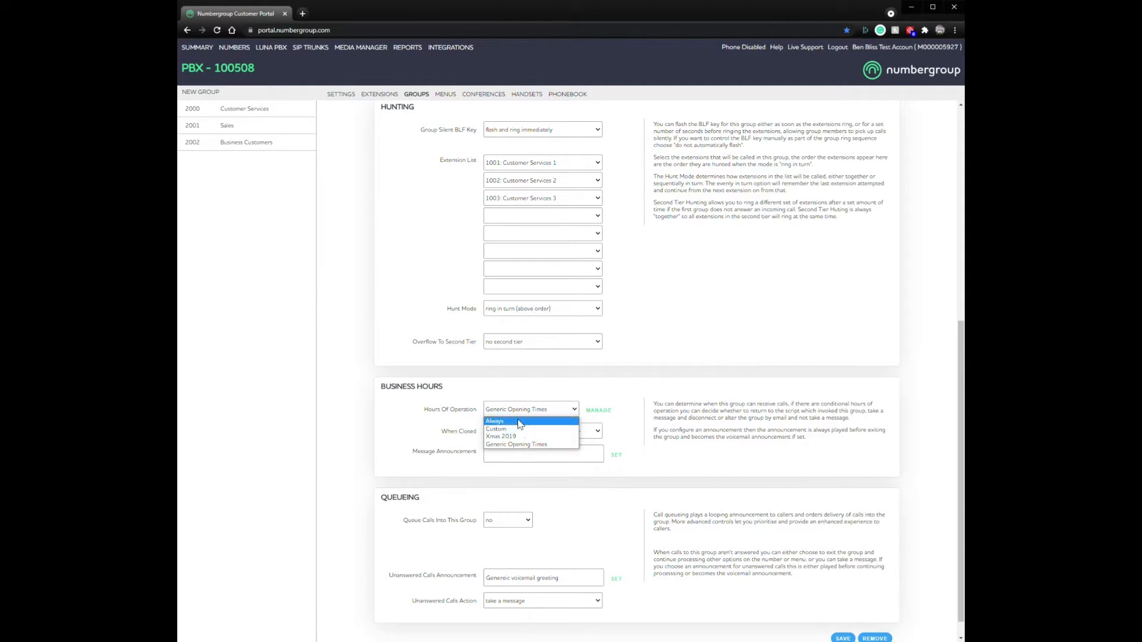
# Step: Keep Generic Opening Times as the hours and review the closed-hours handling options
pyautogui.click(688, 420)
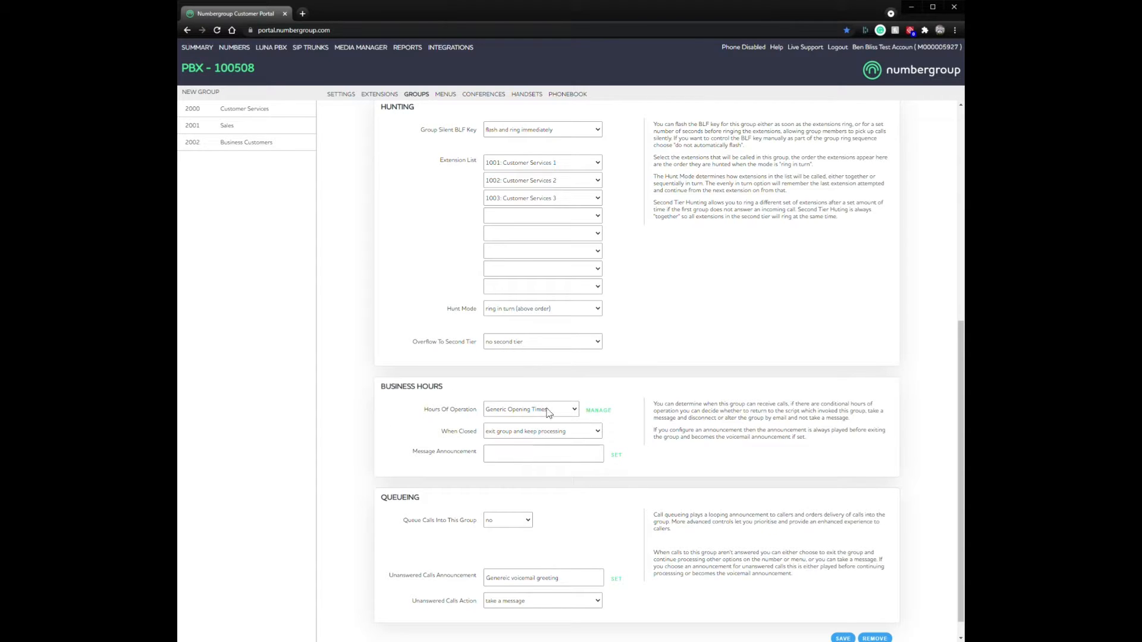
pyautogui.click(571, 435)
pyautogui.click(570, 435)
pyautogui.scroll(-2, 655, 429)
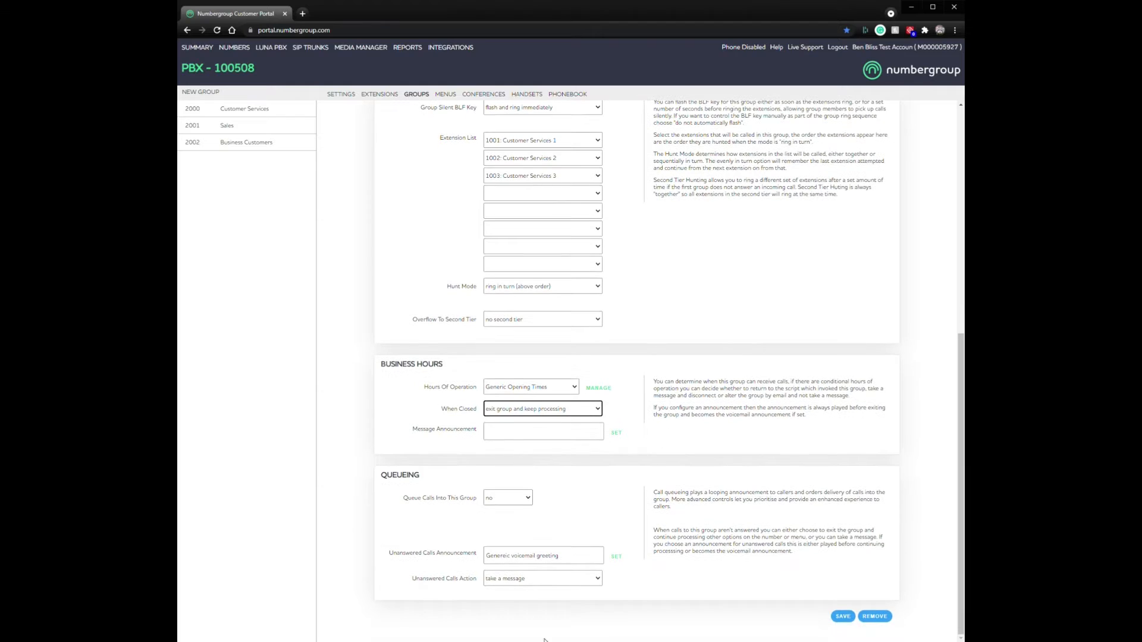
pyautogui.scroll(4, 587, 590)
pyautogui.scroll(-3, 565, 605)
pyautogui.click(550, 456)
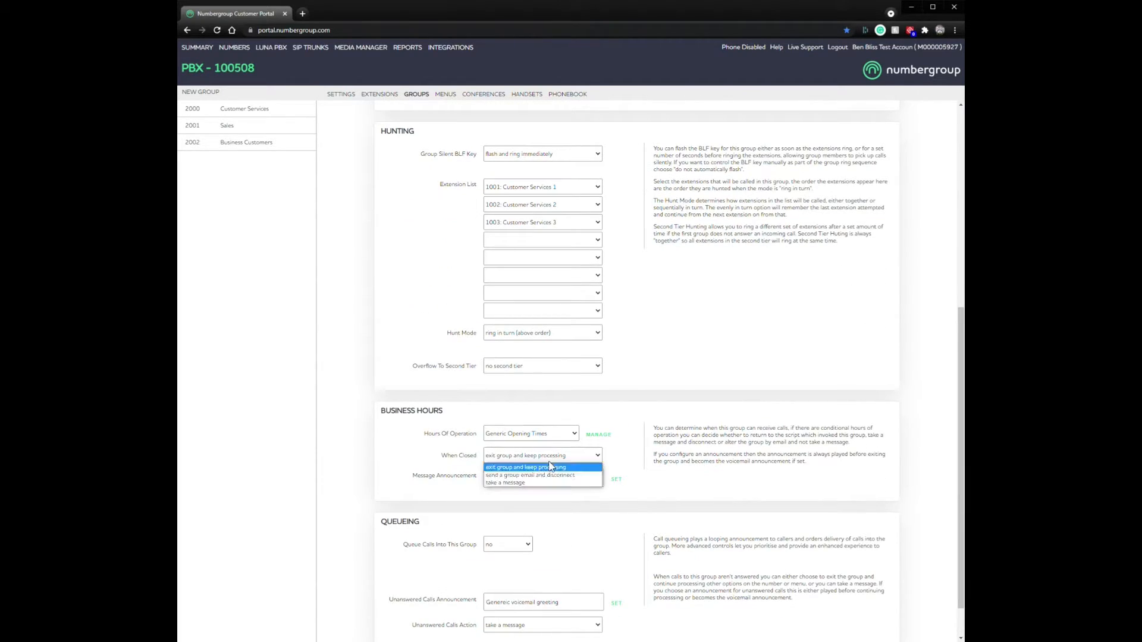
pyautogui.click(553, 460)
pyautogui.click(552, 458)
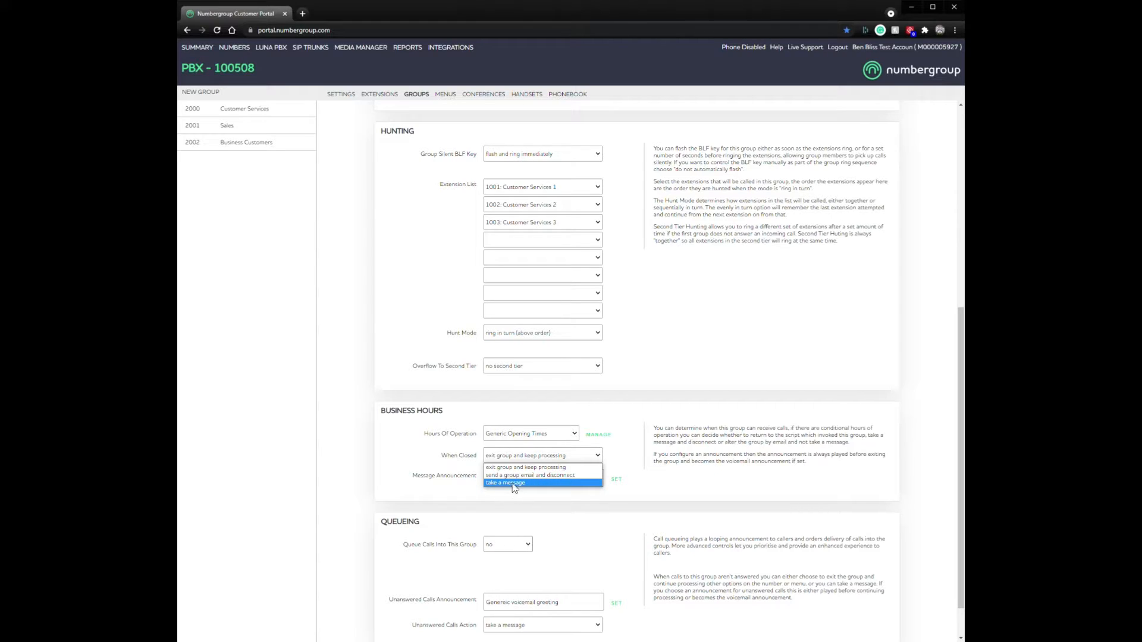
pyautogui.click(702, 472)
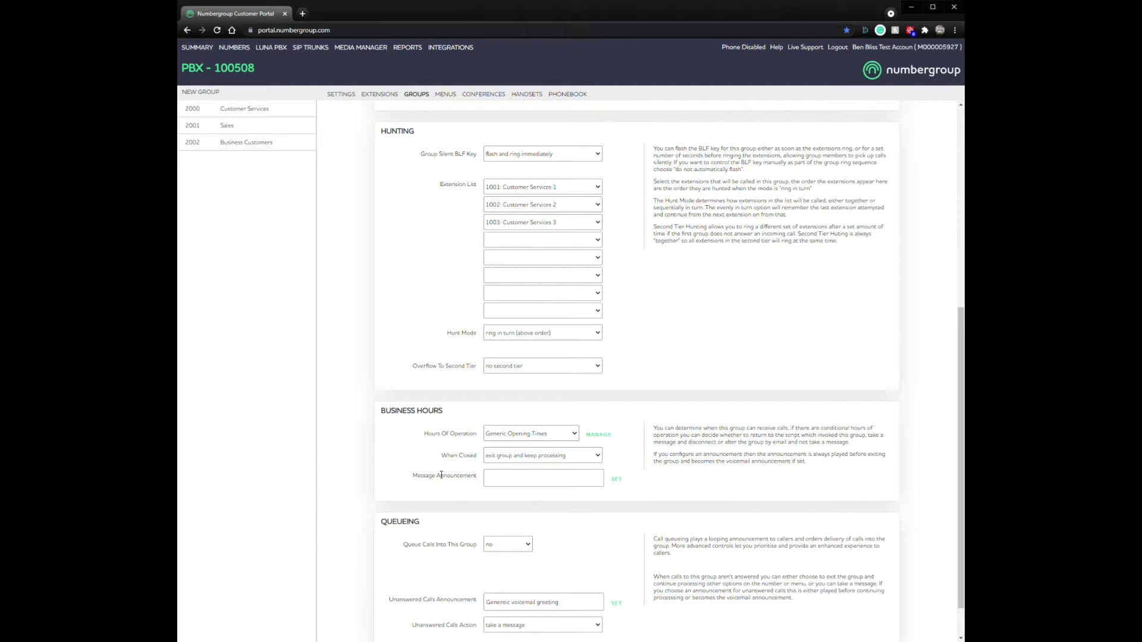
# Step: Set Message Announcement to the VoiceMail (Old) 'Genereic voicemail greeting' prompt and save the group
pyautogui.click(617, 479)
pyautogui.click(469, 335)
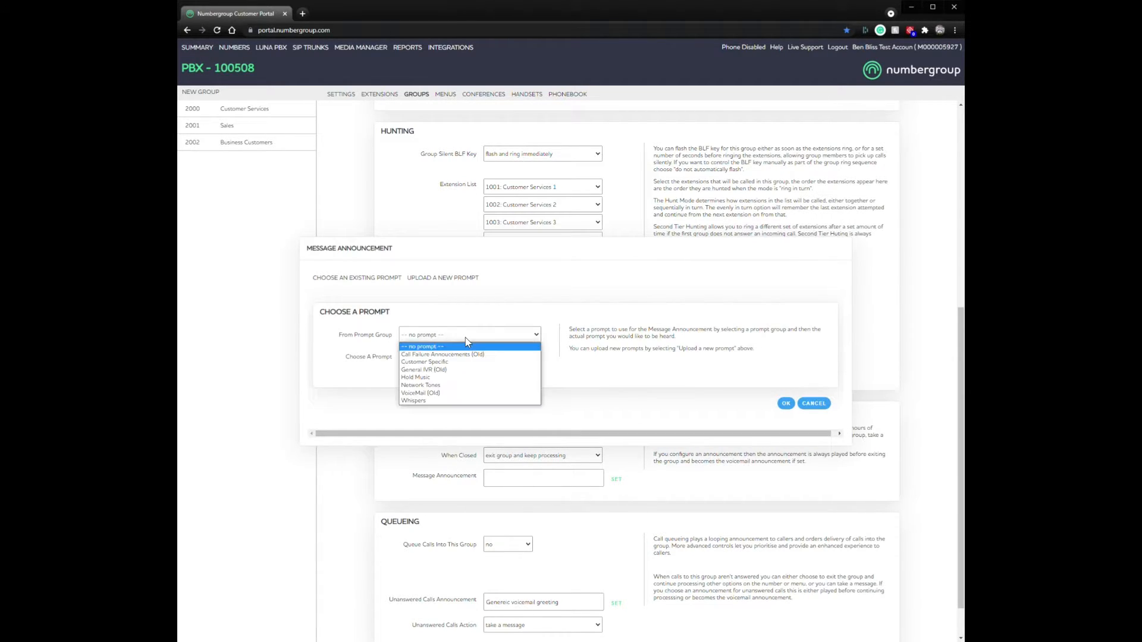
pyautogui.click(440, 393)
pyautogui.click(451, 357)
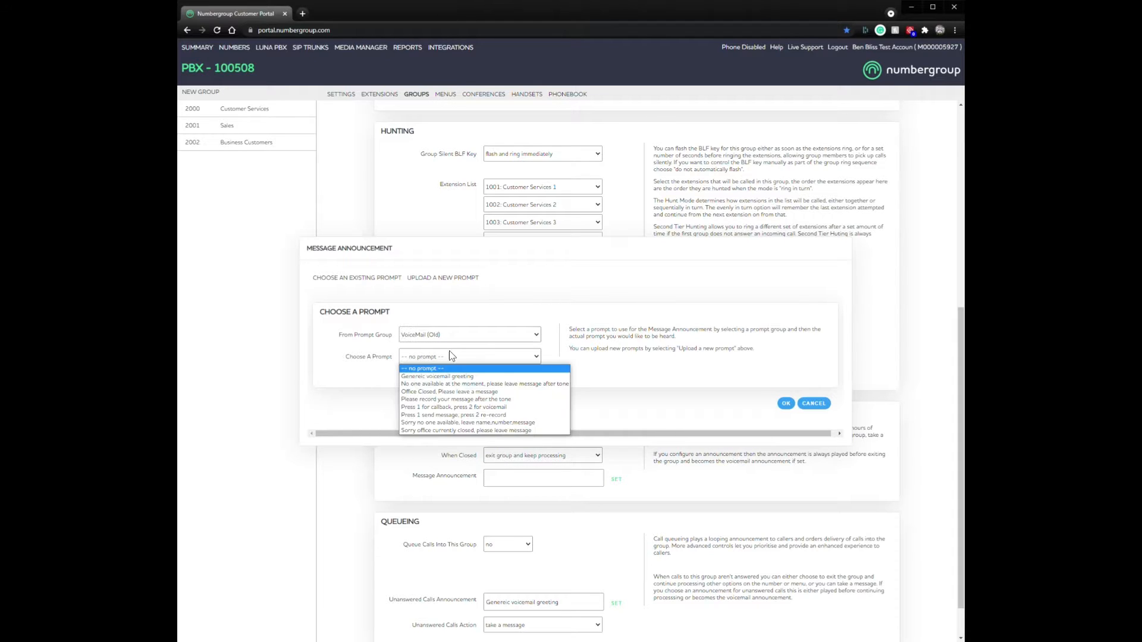
pyautogui.click(479, 376)
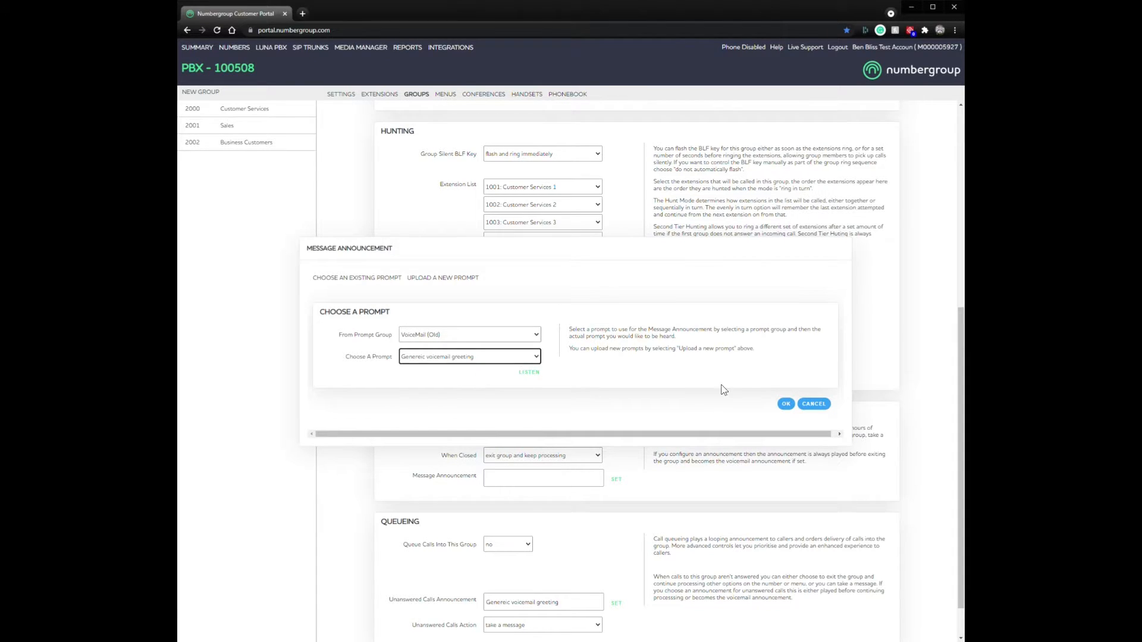
pyautogui.click(785, 403)
pyautogui.scroll(-1, 721, 454)
pyautogui.click(841, 616)
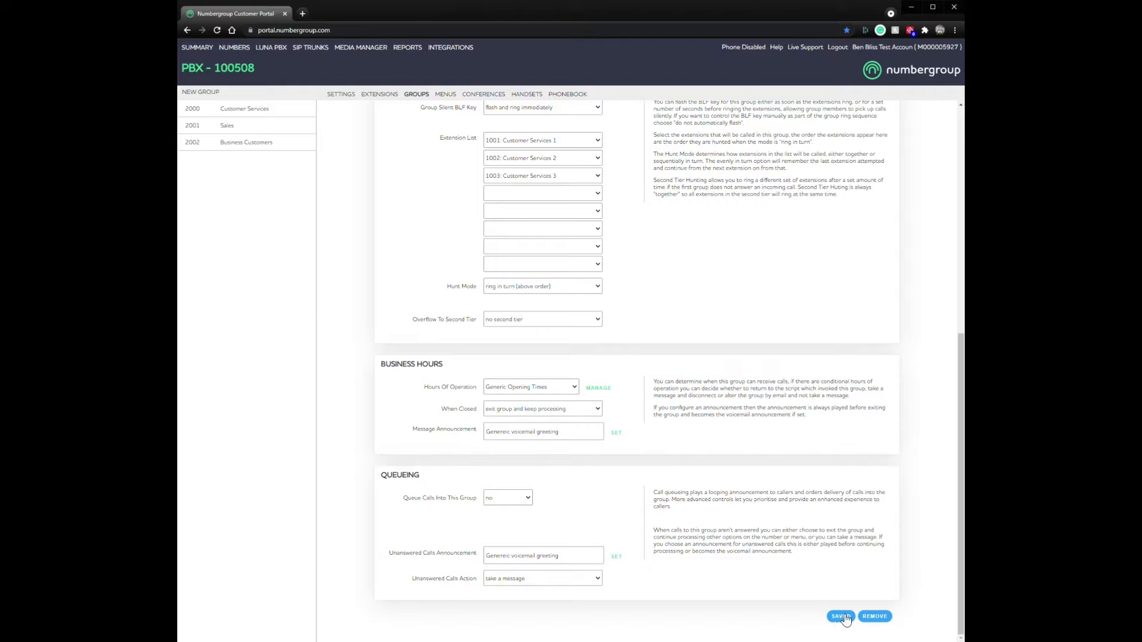
pyautogui.click(521, 389)
# Step: Set group 2002's Hours Of Operation to Always, save, and review the Queueing and Ringing help
pyautogui.click(499, 399)
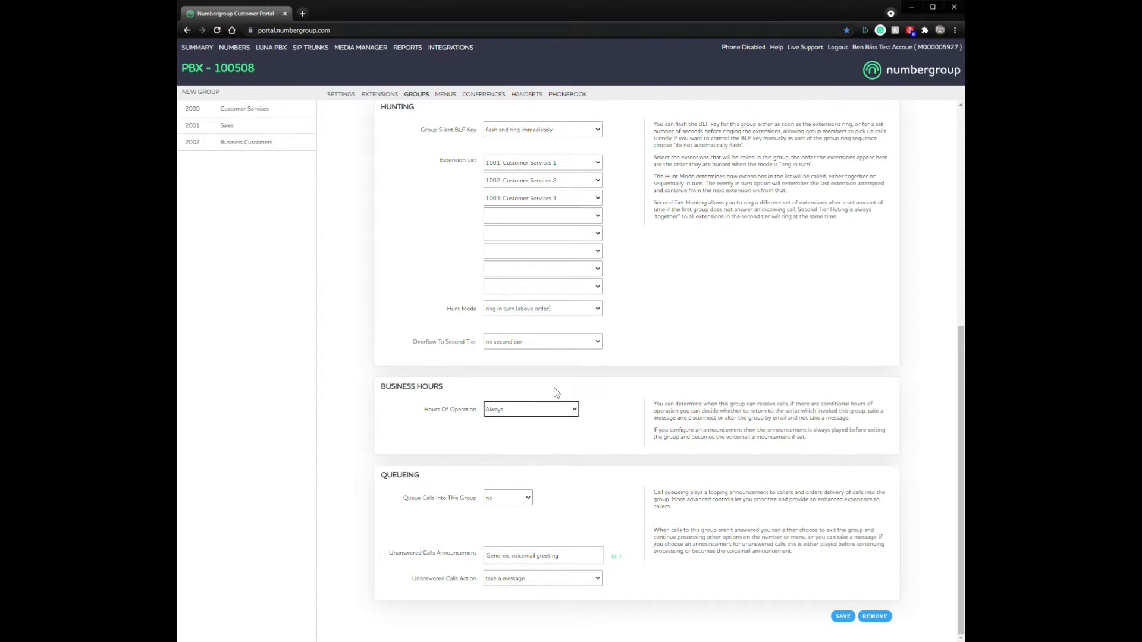
pyautogui.click(840, 617)
pyautogui.moveTo(381, 474); pyautogui.dragTo(425, 479)
pyautogui.click(524, 480)
pyautogui.scroll(6, 637, 481)
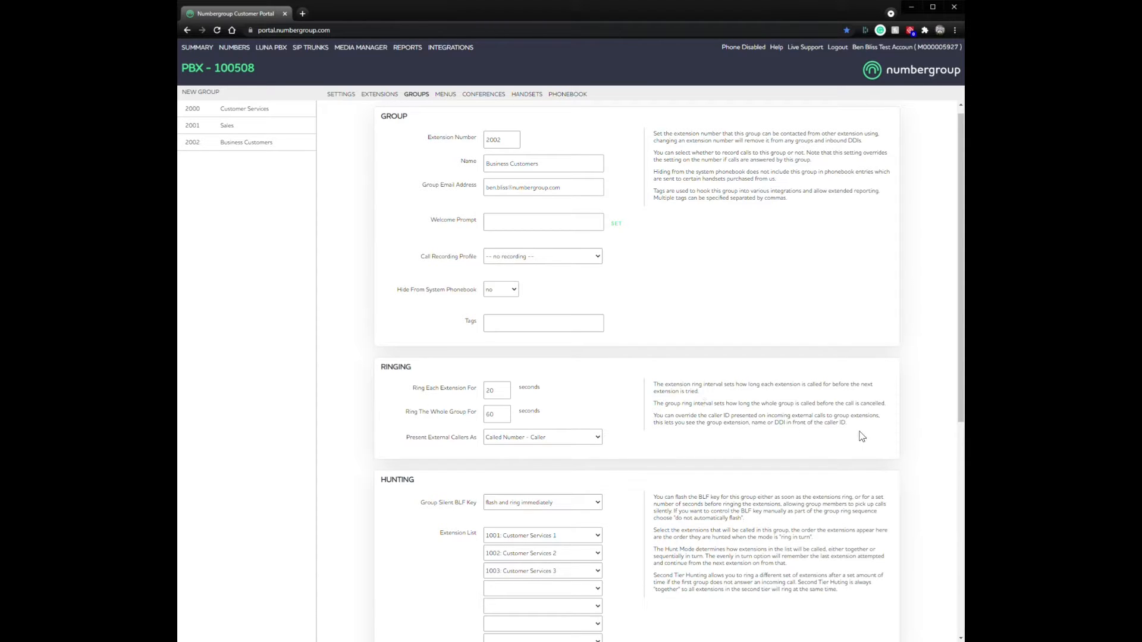
pyautogui.moveTo(857, 426); pyautogui.dragTo(654, 385)
pyautogui.click(654, 385)
pyautogui.scroll(-6, 526, 505)
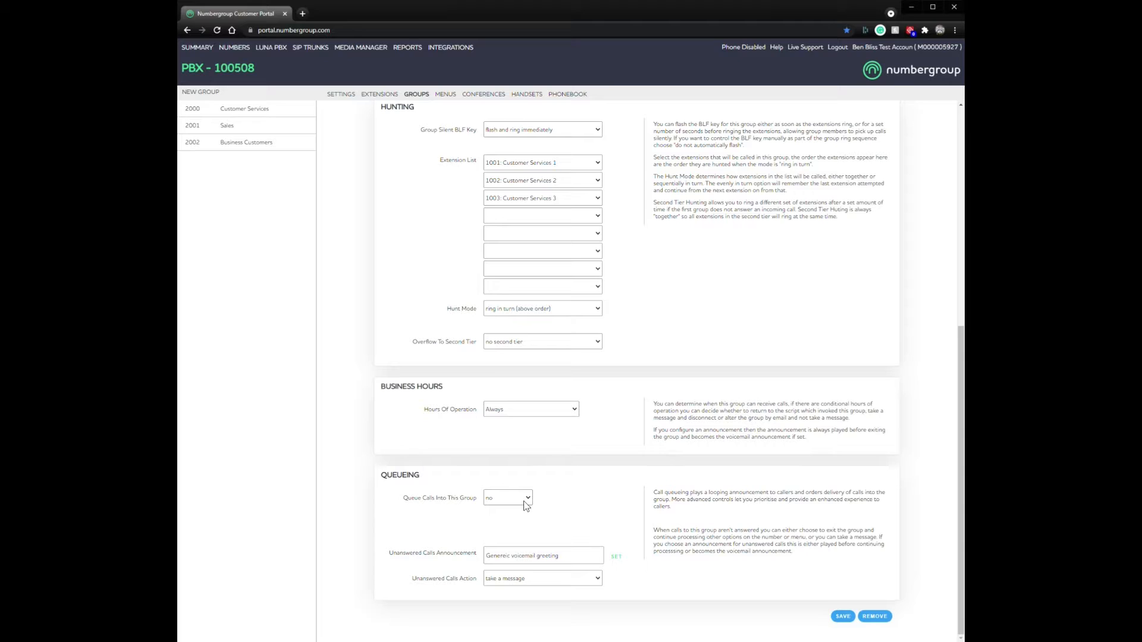
pyautogui.click(524, 503)
# Step: Set 'Queue Calls Into This Group' to yes and save the group
pyautogui.click(496, 511)
pyautogui.scroll(-5, 657, 428)
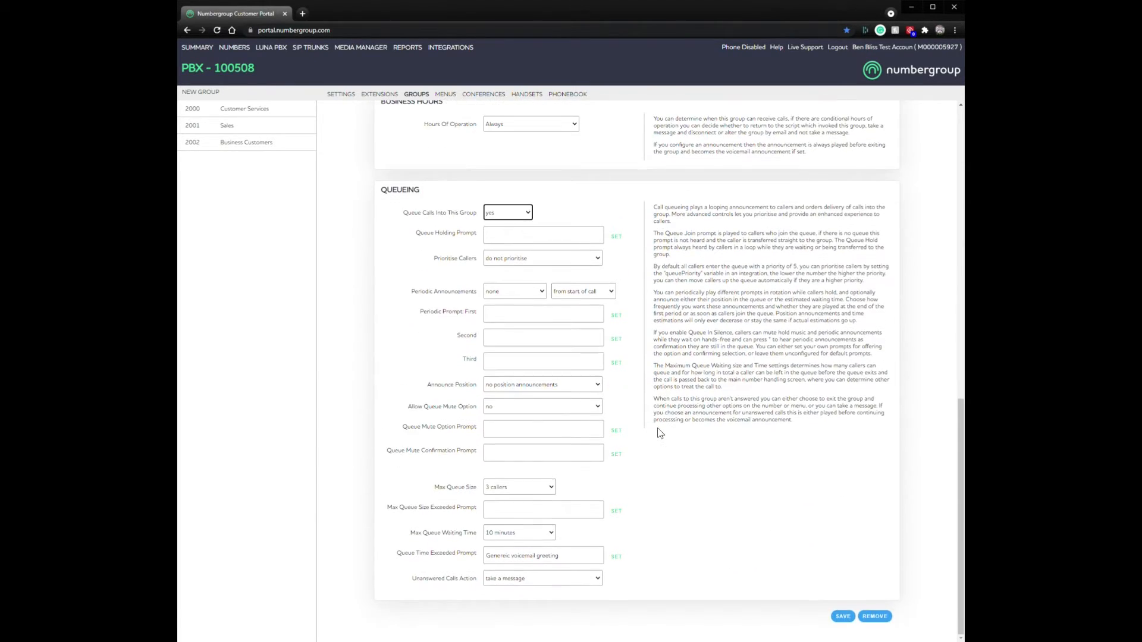
pyautogui.click(843, 618)
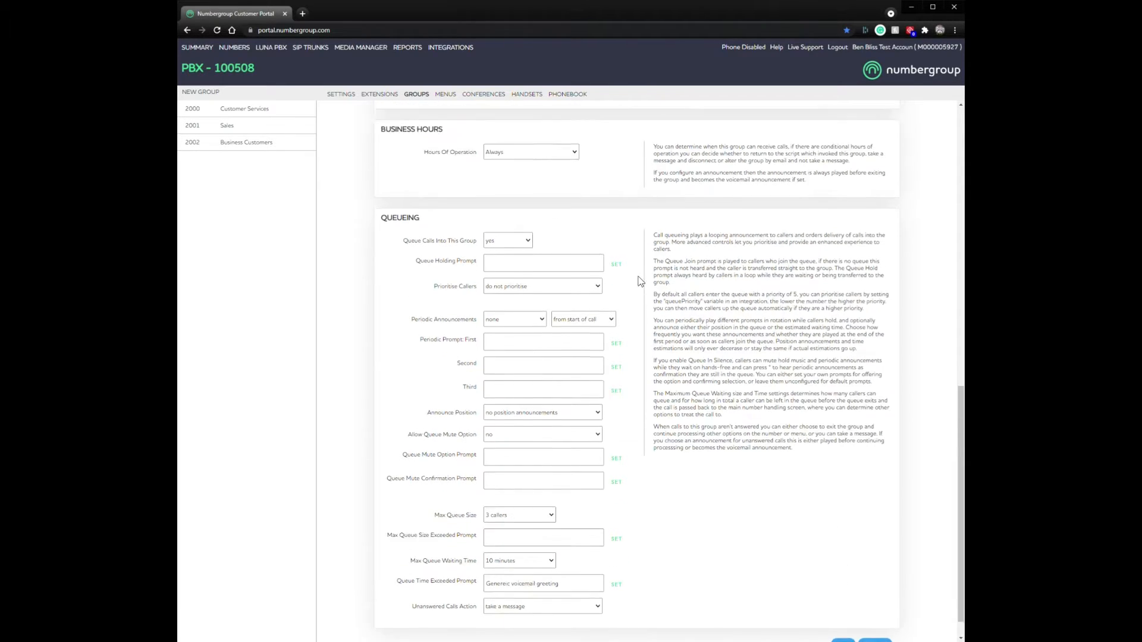
pyautogui.scroll(-5, 658, 447)
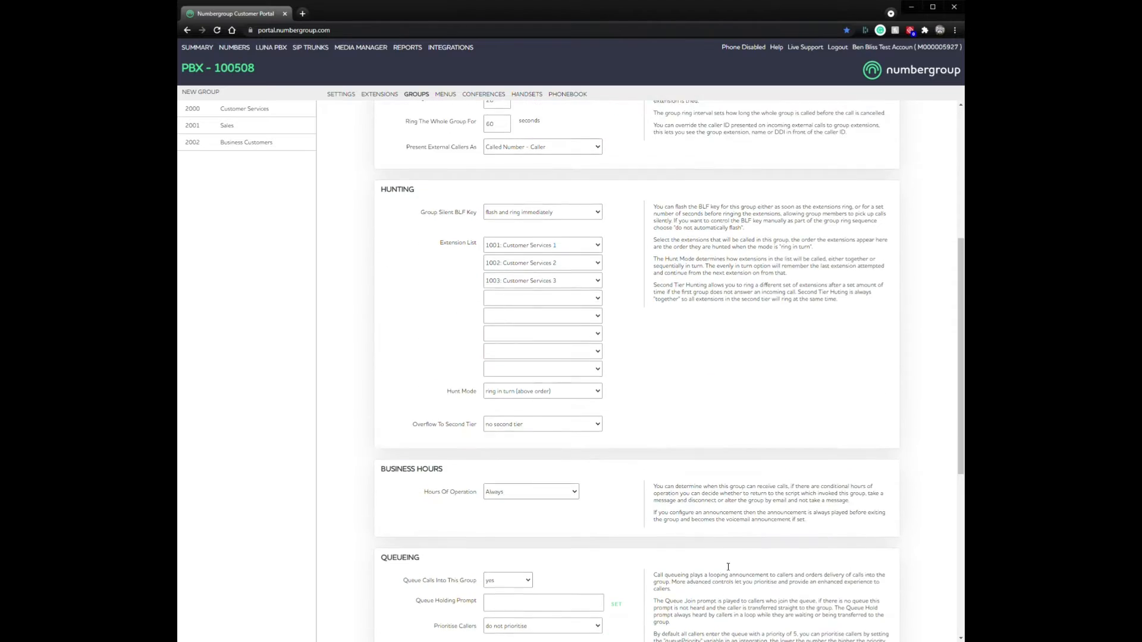
pyautogui.scroll(5, 726, 562)
# Step: Review the Welcome Prompt label and the Group and Ringing help text
pyautogui.moveTo(430, 229); pyautogui.dragTo(485, 235)
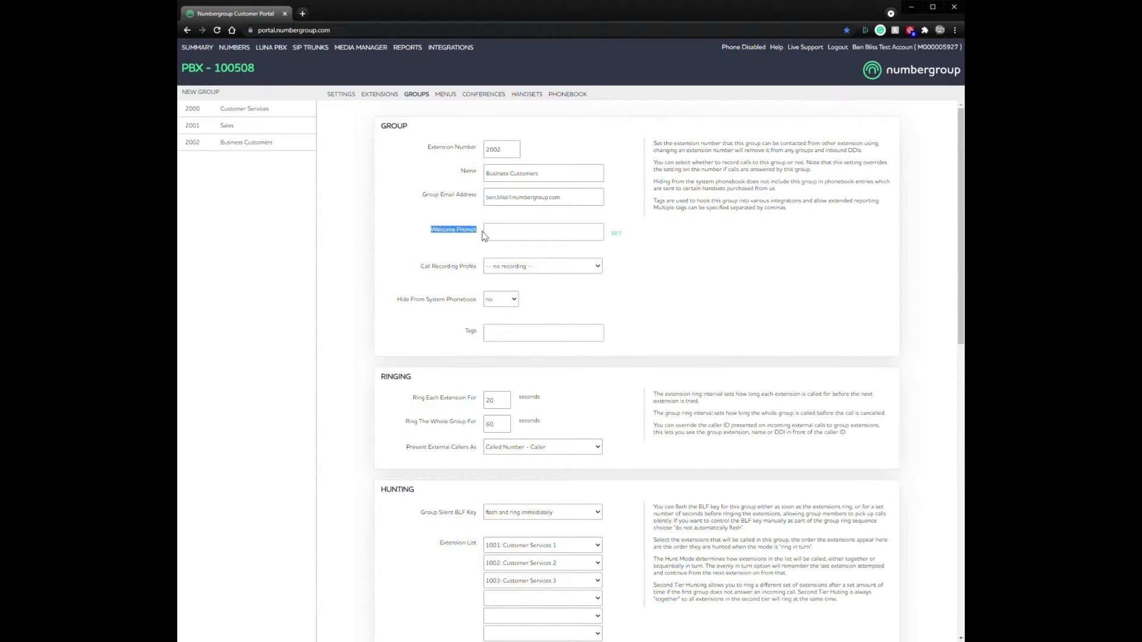
pyautogui.click(665, 285)
pyautogui.moveTo(804, 212); pyautogui.dragTo(654, 146)
pyautogui.click(714, 268)
pyautogui.moveTo(798, 214); pyautogui.dragTo(653, 145)
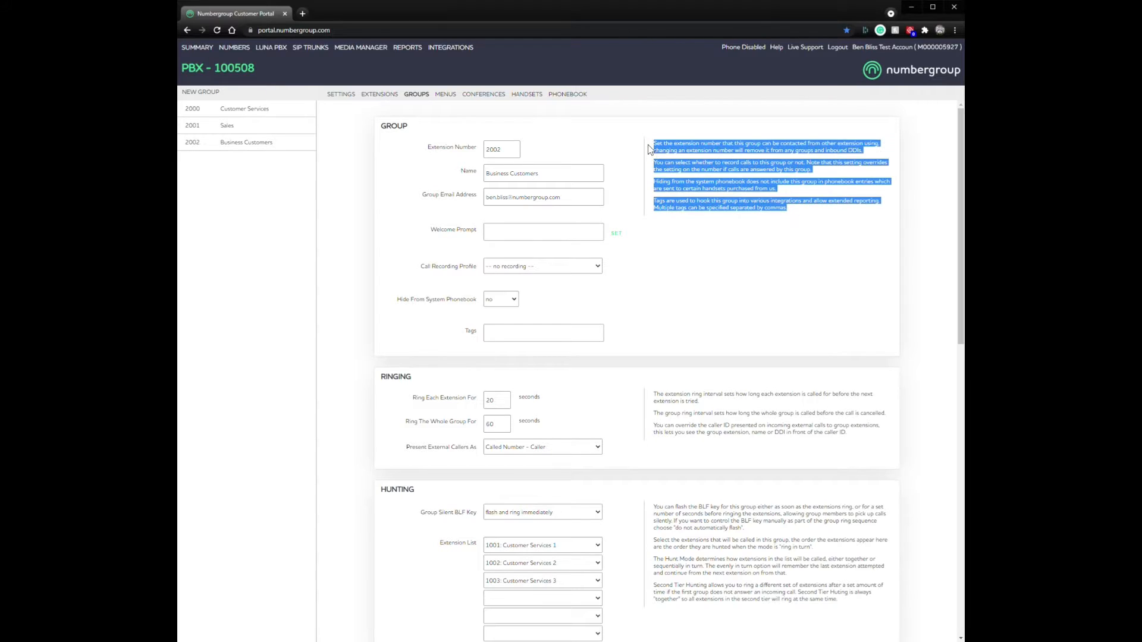
pyautogui.click(773, 325)
pyautogui.moveTo(699, 403); pyautogui.dragTo(654, 393)
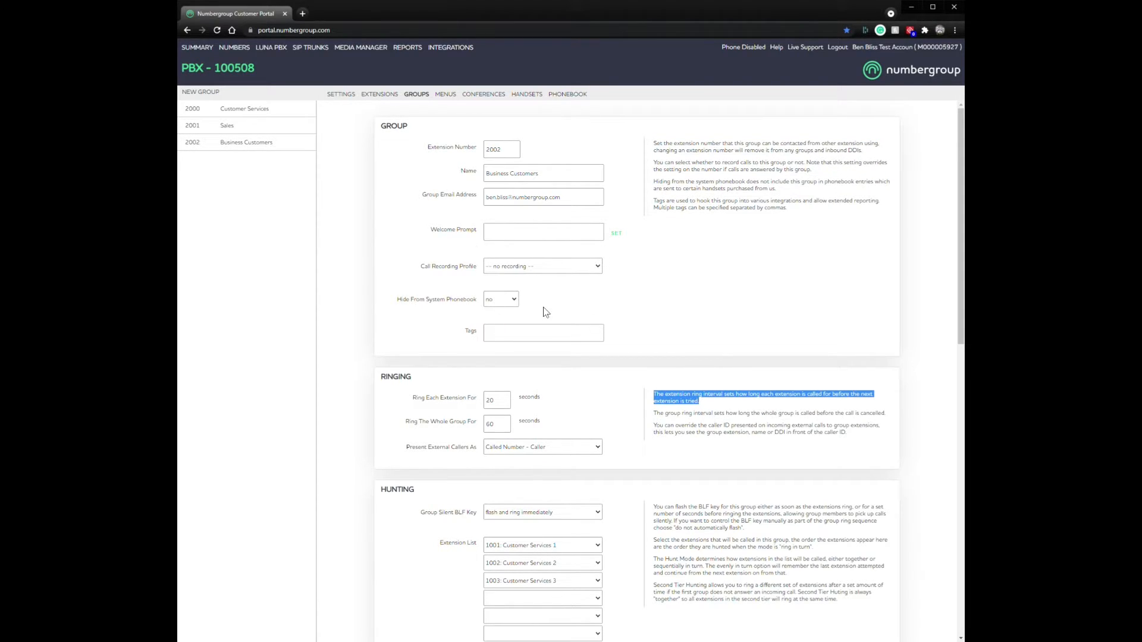
pyautogui.click(726, 348)
# Step: Read the Queue Holding Prompt and queueing help, then open the holding prompt picker
pyautogui.scroll(-9, 743, 330)
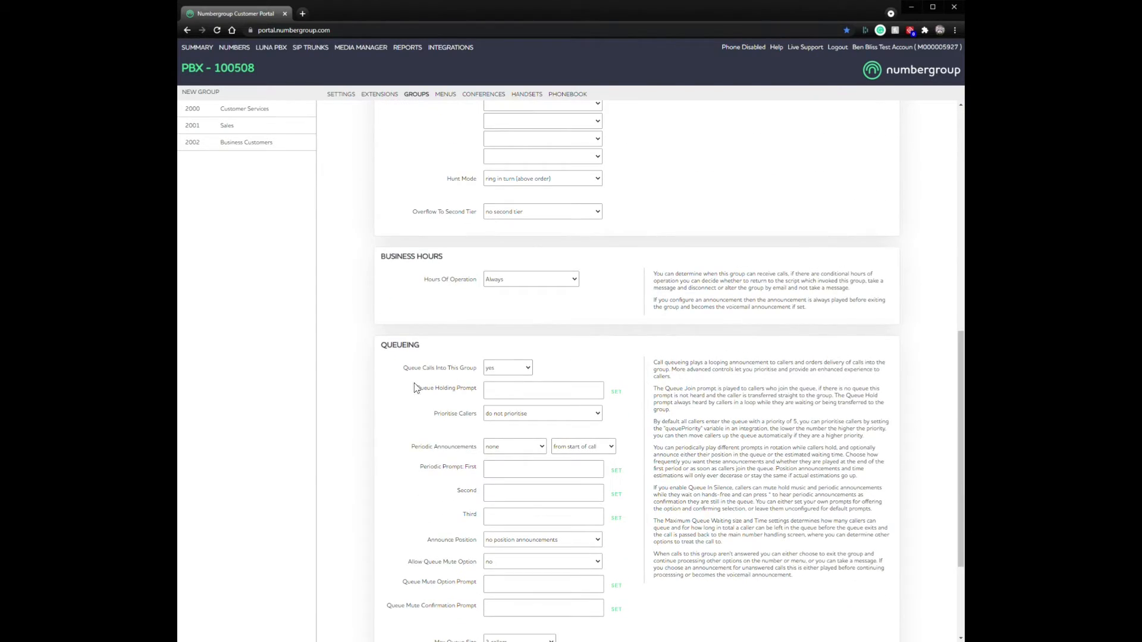
pyautogui.moveTo(415, 387); pyautogui.dragTo(483, 388)
pyautogui.click(629, 374)
pyautogui.scroll(-2, 686, 379)
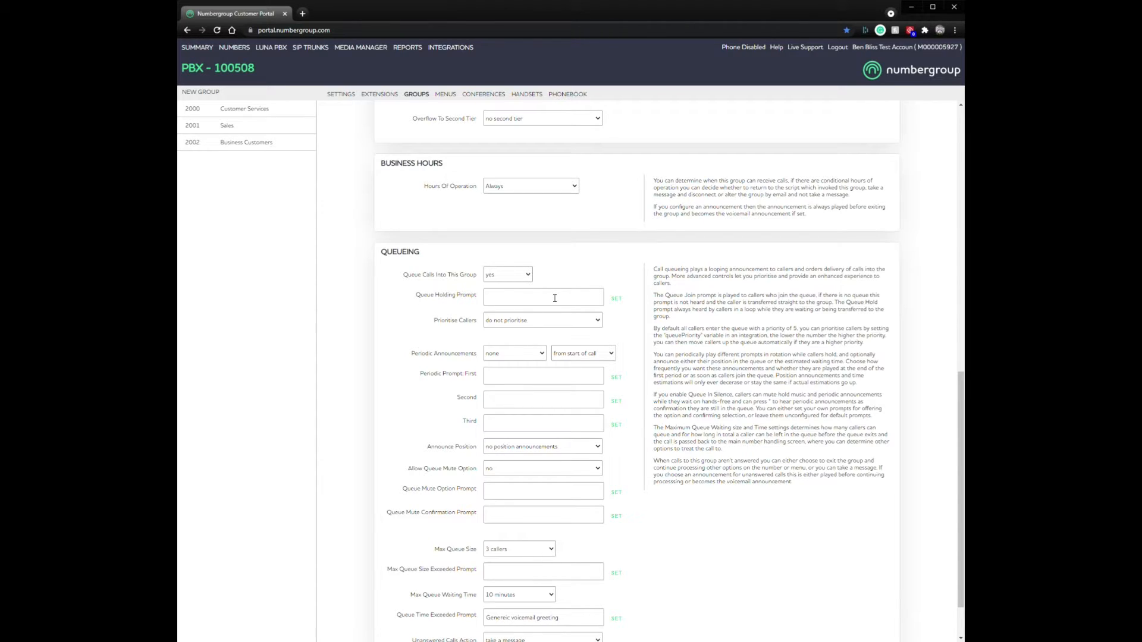
pyautogui.moveTo(685, 323); pyautogui.dragTo(650, 296)
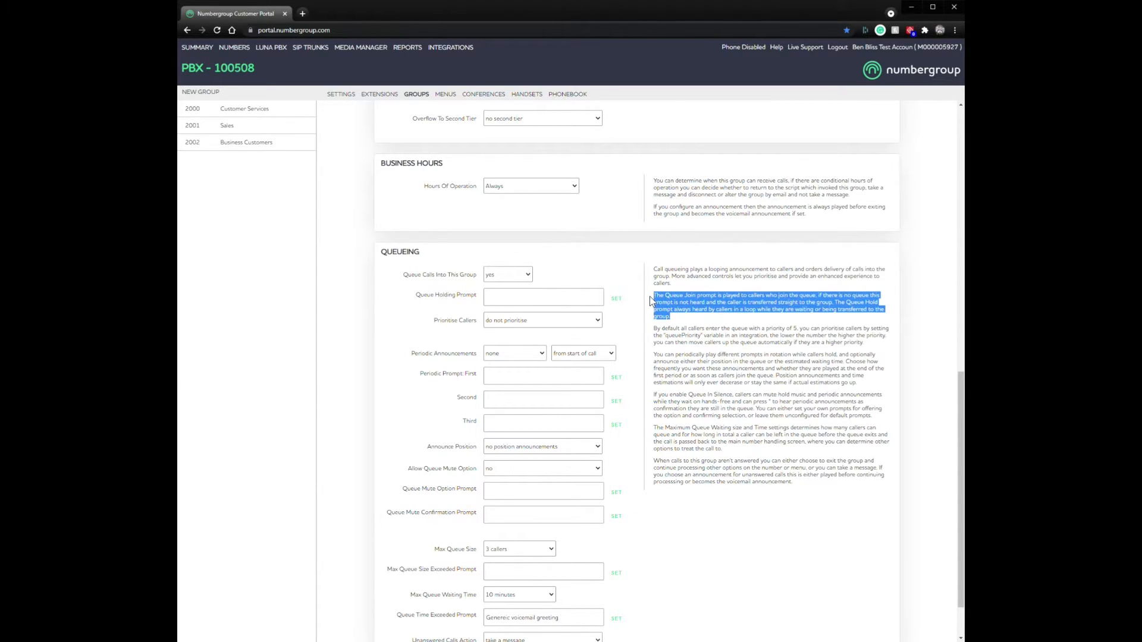
pyautogui.moveTo(706, 326); pyautogui.dragTo(709, 328)
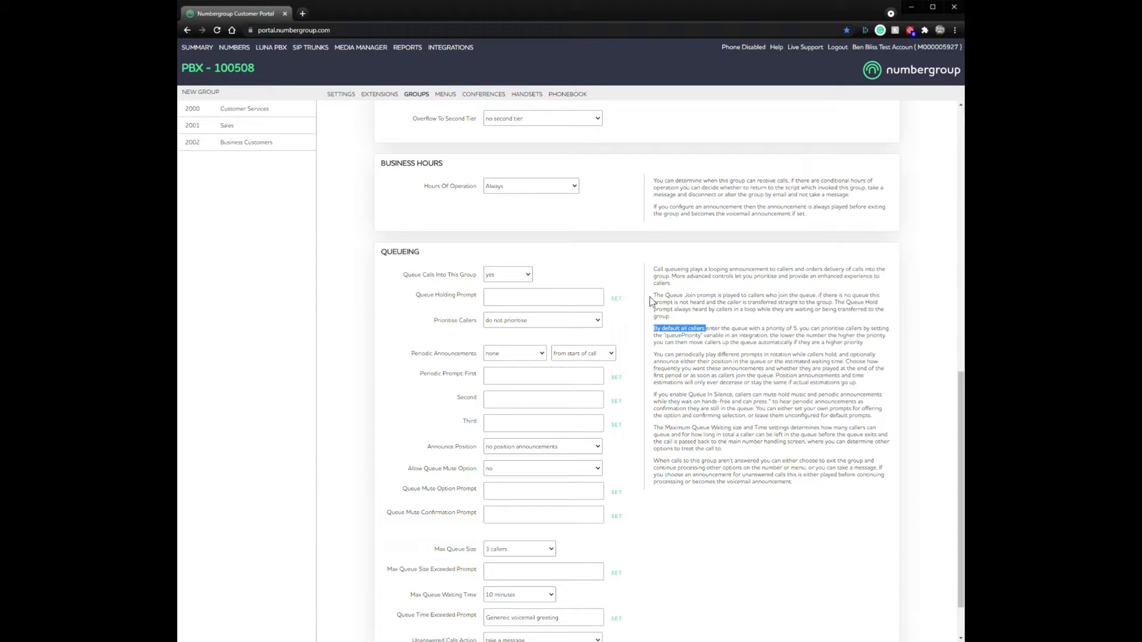
pyautogui.moveTo(651, 298); pyautogui.dragTo(624, 299)
pyautogui.click(618, 299)
pyautogui.click(490, 334)
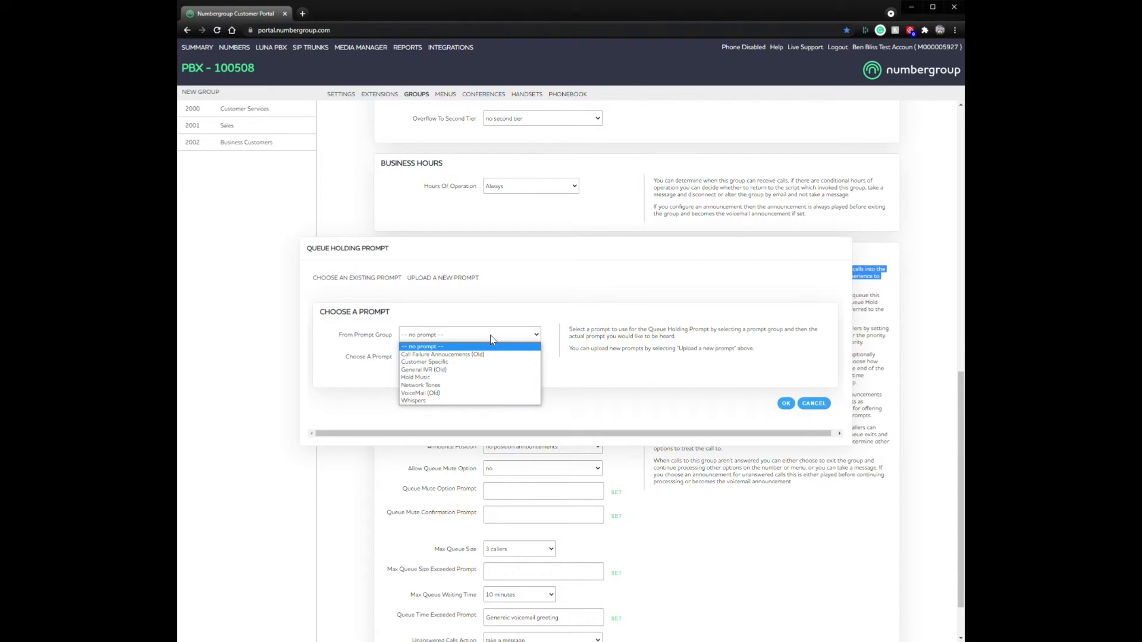
pyautogui.click(449, 378)
pyautogui.click(461, 357)
pyautogui.scroll(-5, 476, 416)
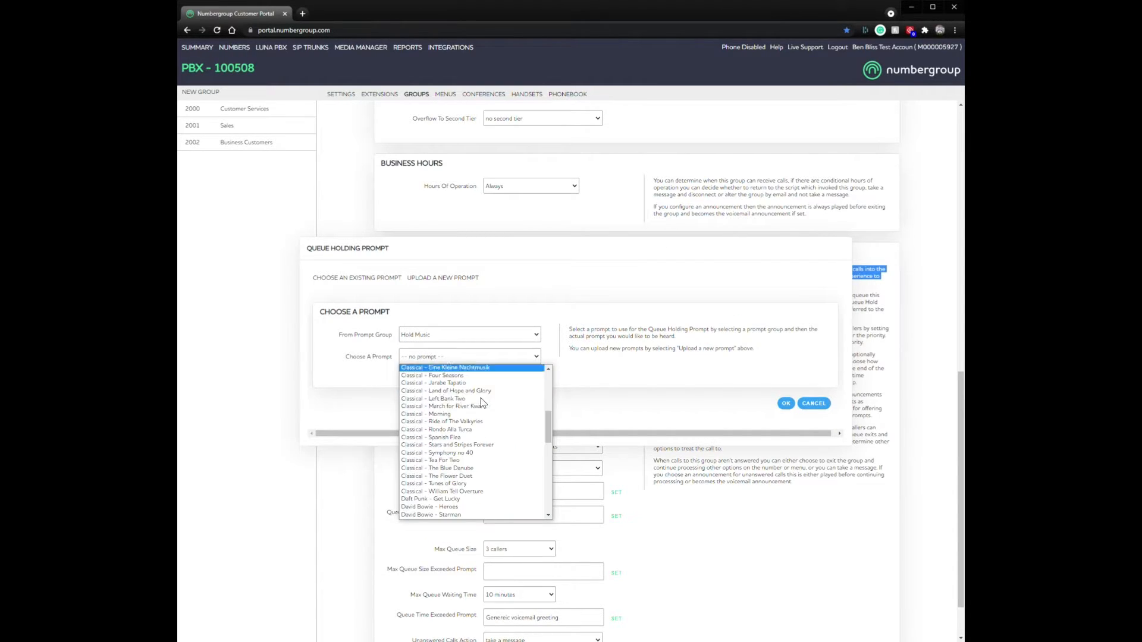
pyautogui.scroll(-2, 489, 405)
pyautogui.scroll(10, 498, 414)
pyautogui.click(642, 384)
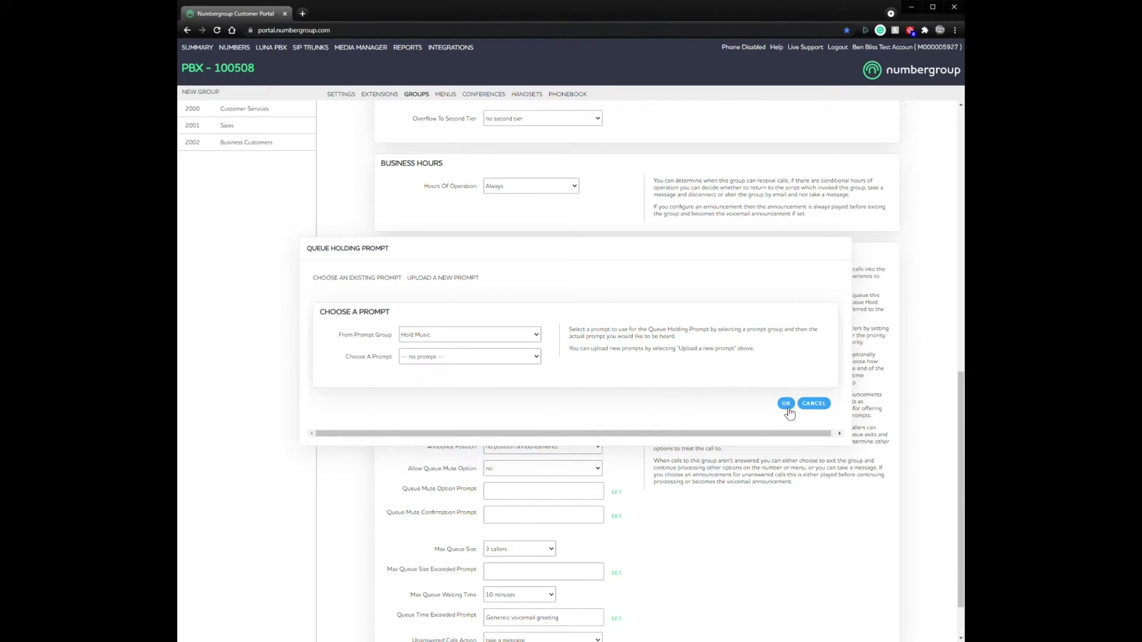
pyautogui.click(814, 404)
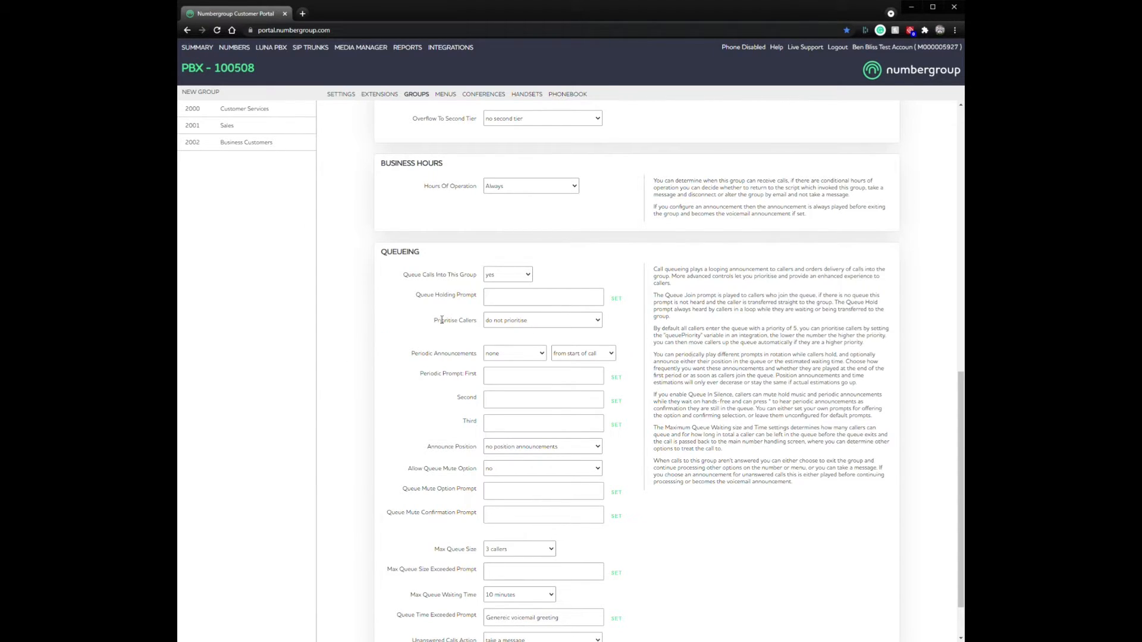
pyautogui.moveTo(434, 319); pyautogui.dragTo(476, 322)
pyautogui.click(464, 325)
pyautogui.moveTo(872, 344); pyautogui.dragTo(655, 326)
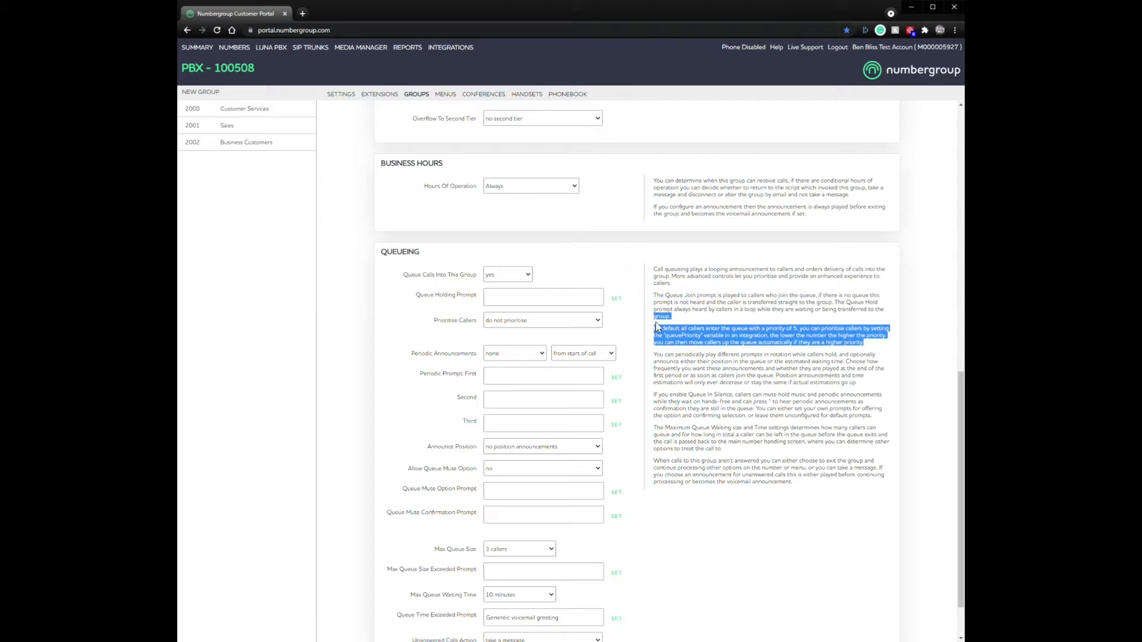
pyautogui.click(793, 333)
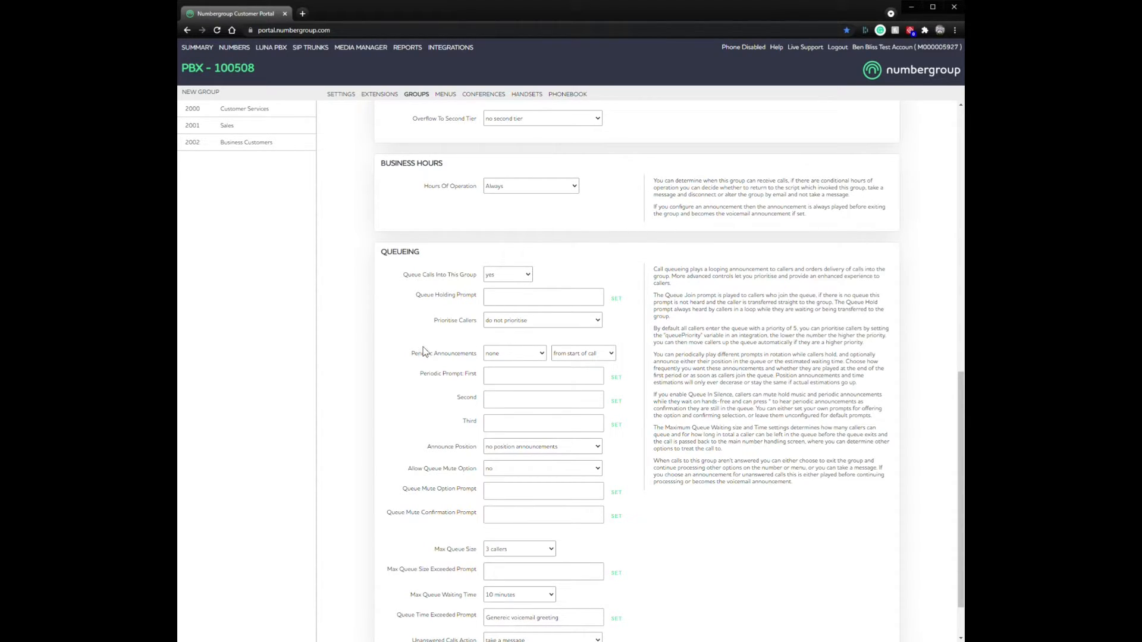
pyautogui.click(512, 354)
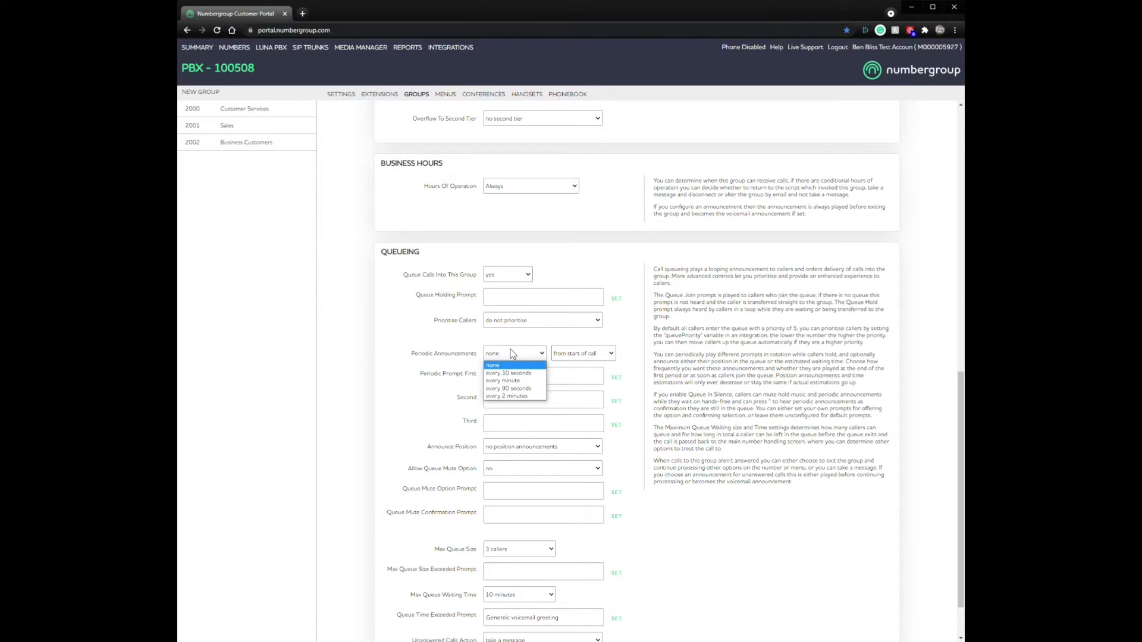
pyautogui.click(510, 351)
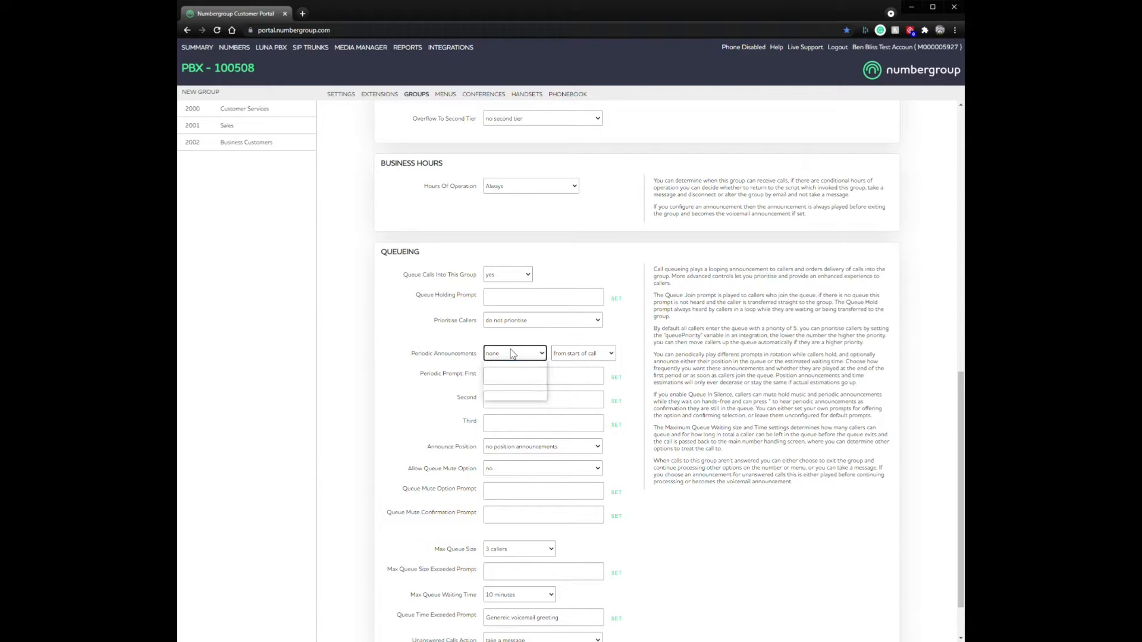
pyautogui.moveTo(882, 348); pyautogui.dragTo(869, 385)
pyautogui.click(875, 345)
pyautogui.click(868, 384)
pyautogui.click(656, 325)
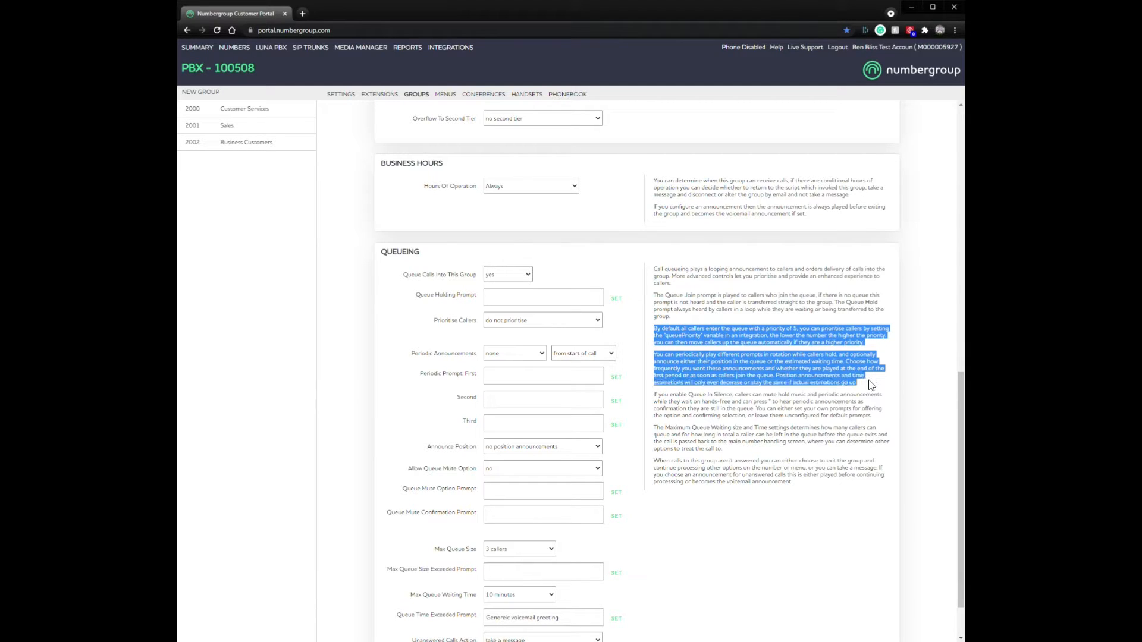
pyautogui.click(754, 357)
pyautogui.click(512, 355)
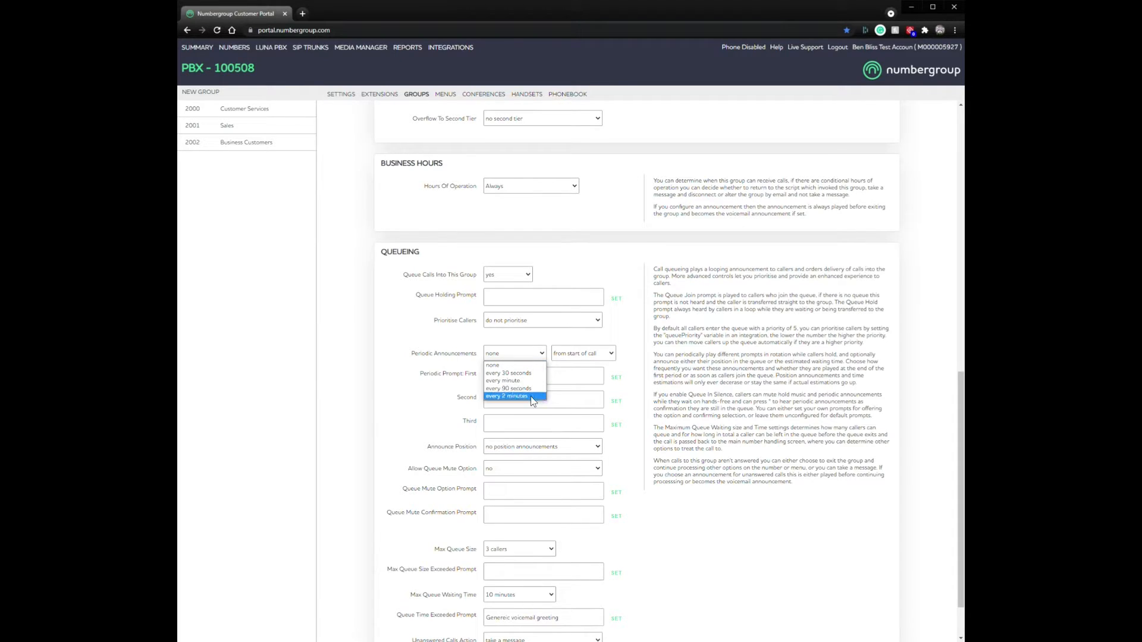
pyautogui.click(666, 349)
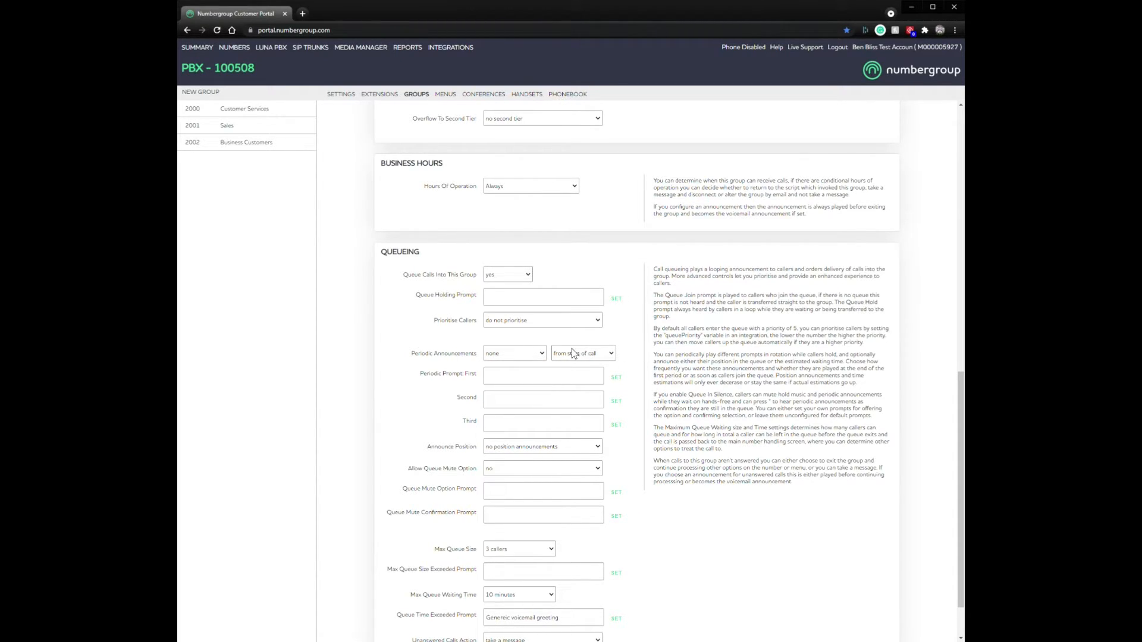
pyautogui.click(596, 355)
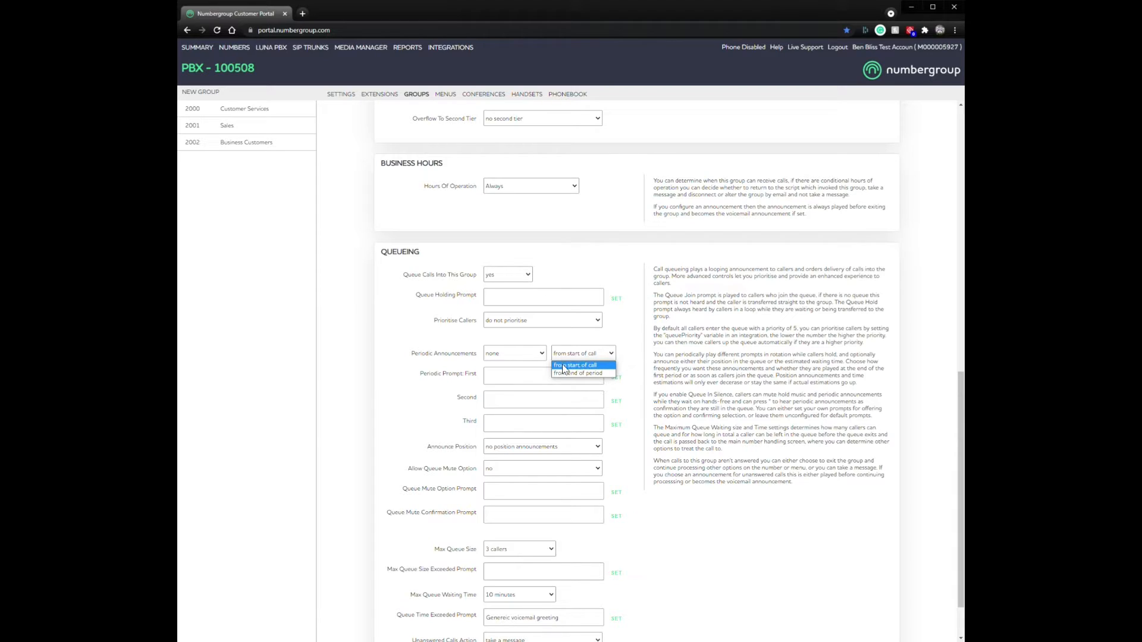
pyautogui.click(594, 364)
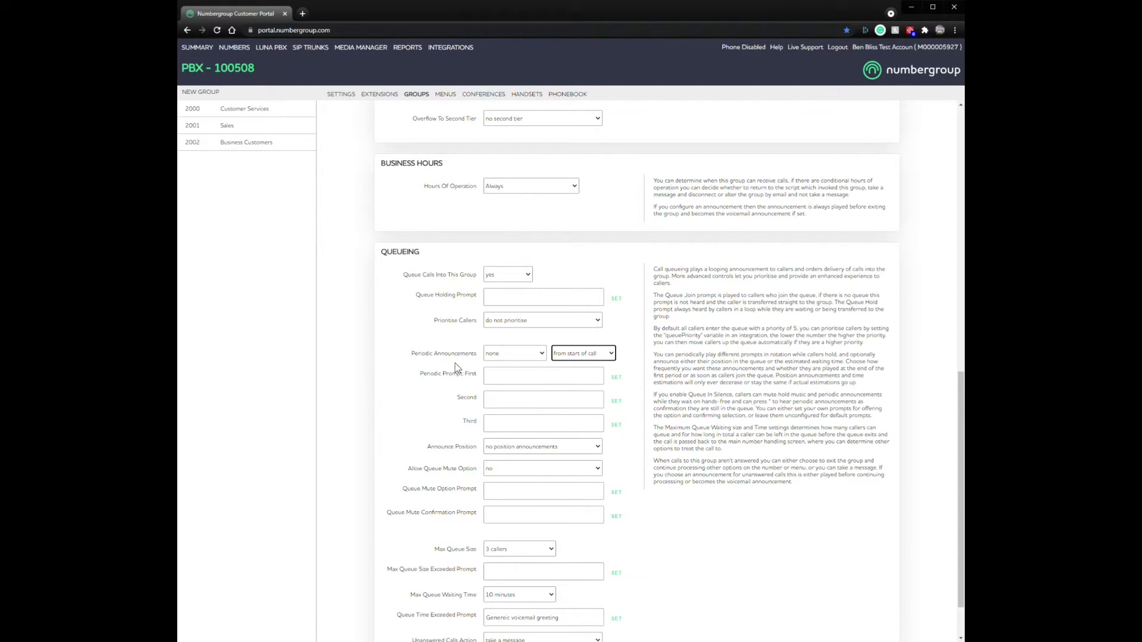
pyautogui.moveTo(427, 373); pyautogui.dragTo(495, 370)
pyautogui.click(416, 374)
pyautogui.scroll(-1, 646, 421)
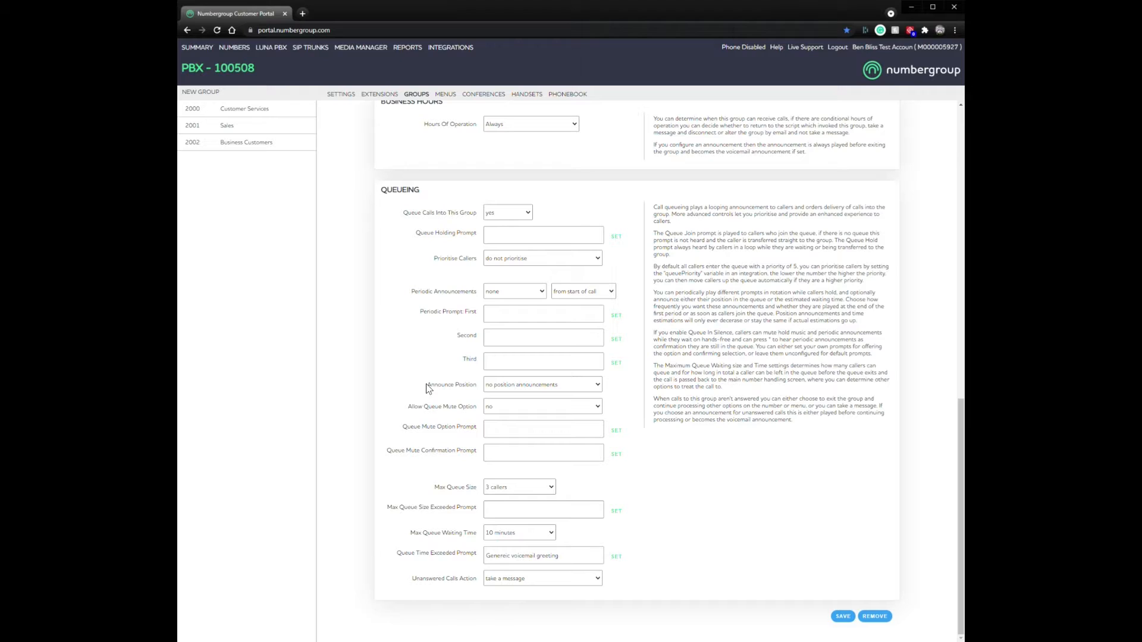
pyautogui.click(557, 387)
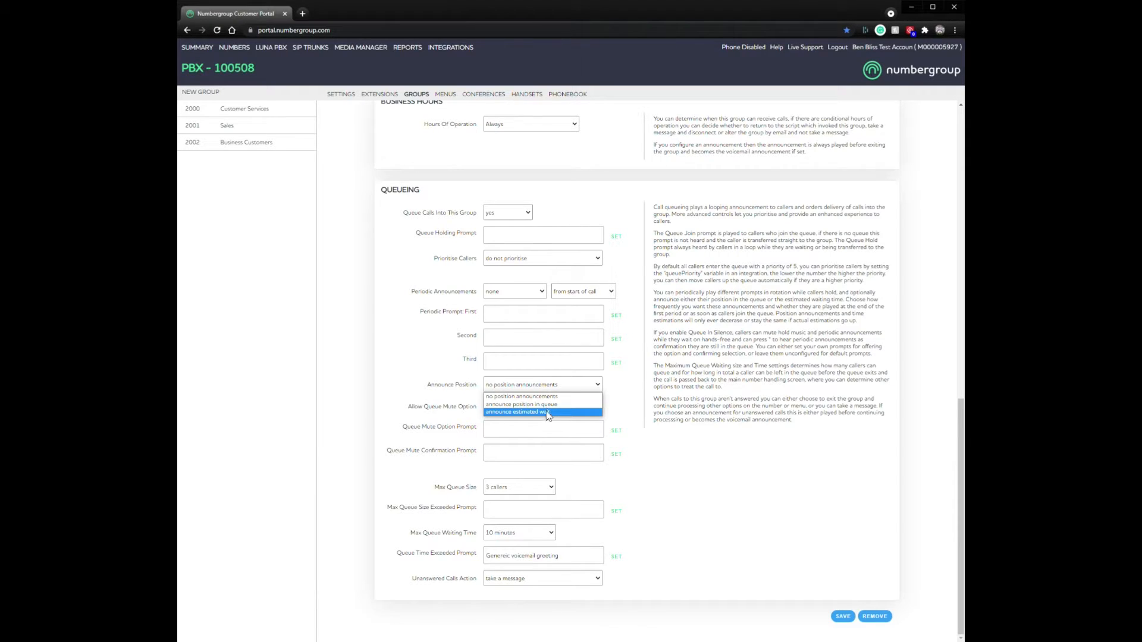
pyautogui.click(617, 398)
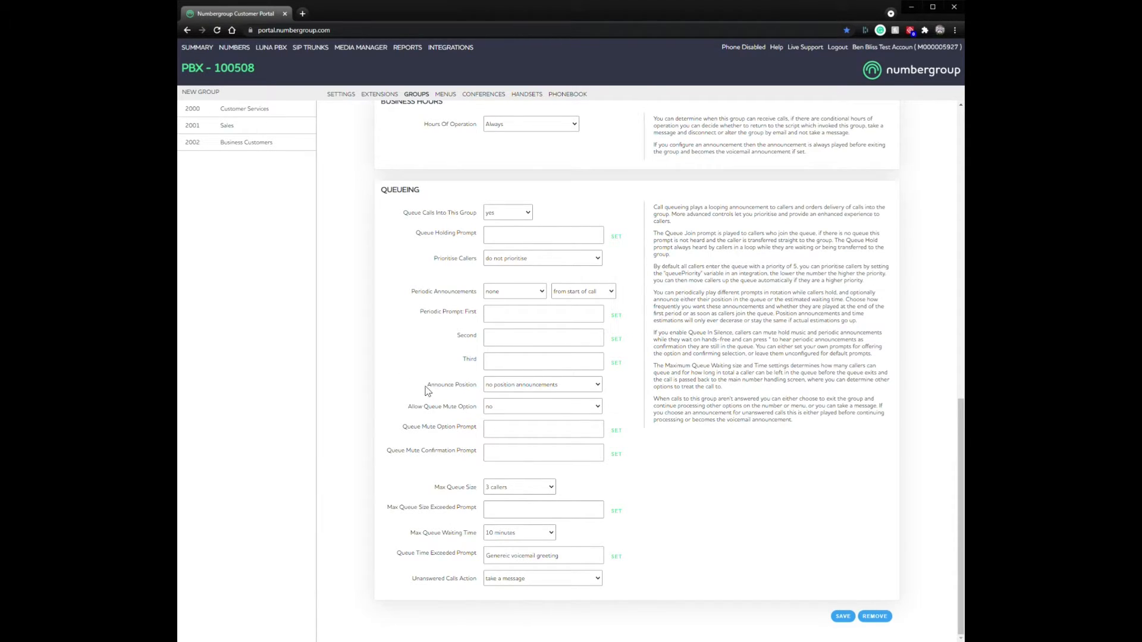
pyautogui.moveTo(427, 388); pyautogui.dragTo(481, 389)
pyautogui.click(616, 408)
pyautogui.click(513, 387)
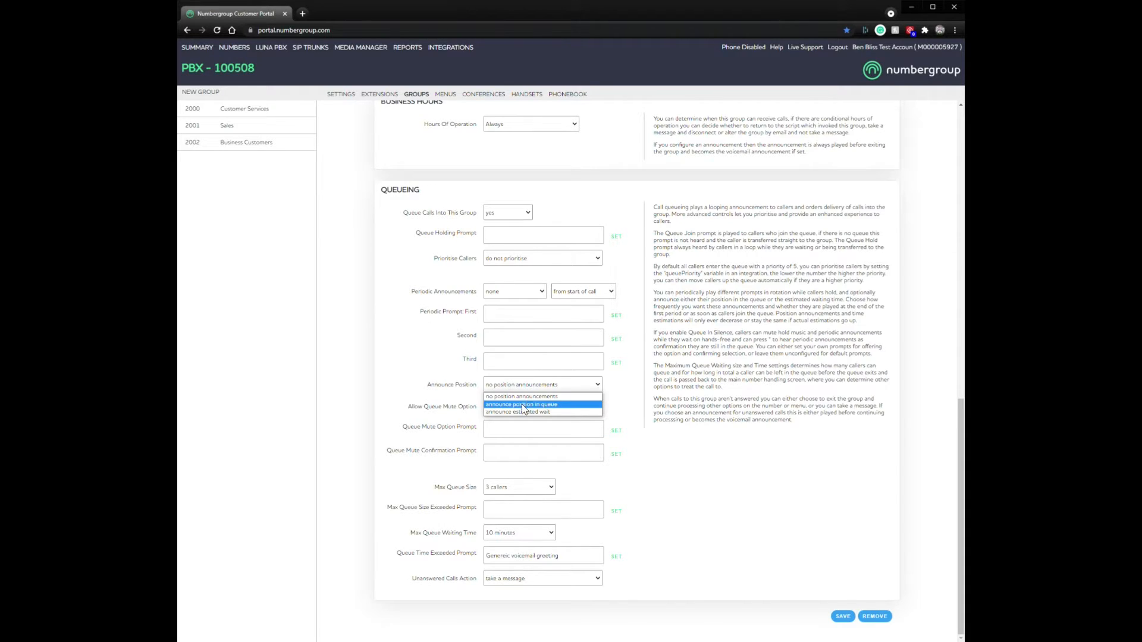
pyautogui.click(522, 405)
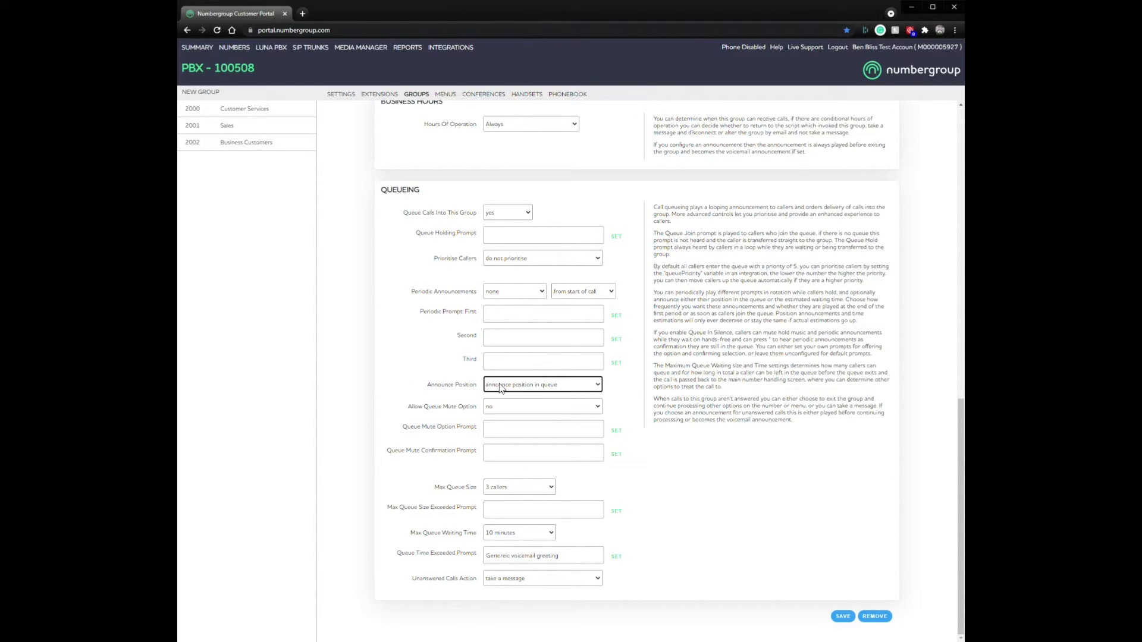
pyautogui.click(501, 388)
pyautogui.click(513, 396)
pyautogui.moveTo(410, 406); pyautogui.dragTo(478, 409)
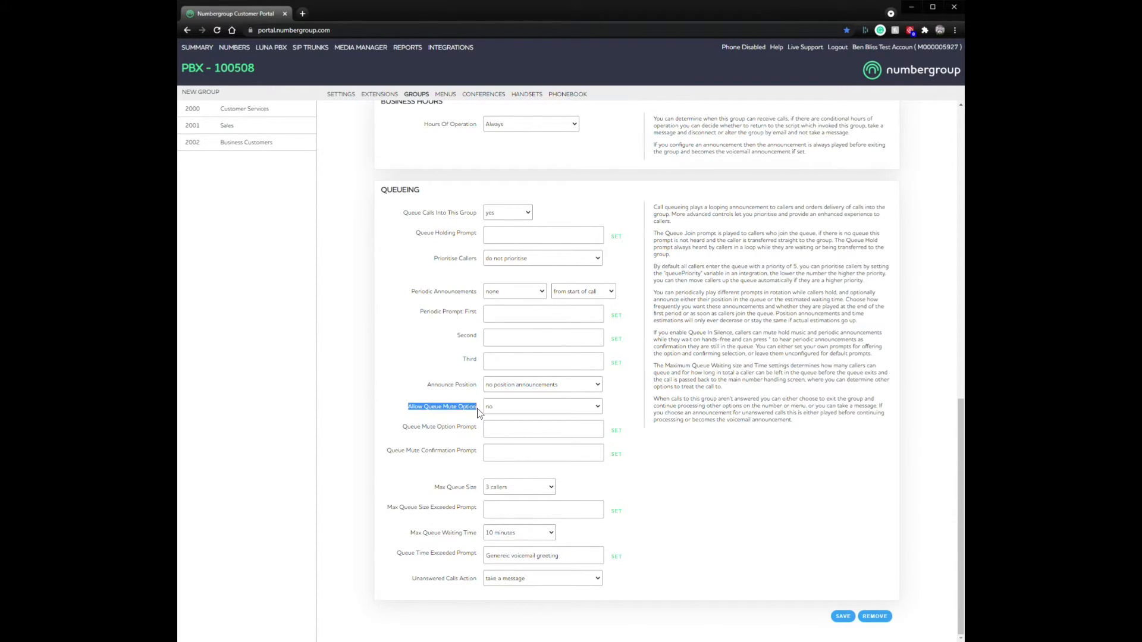
pyautogui.click(509, 410)
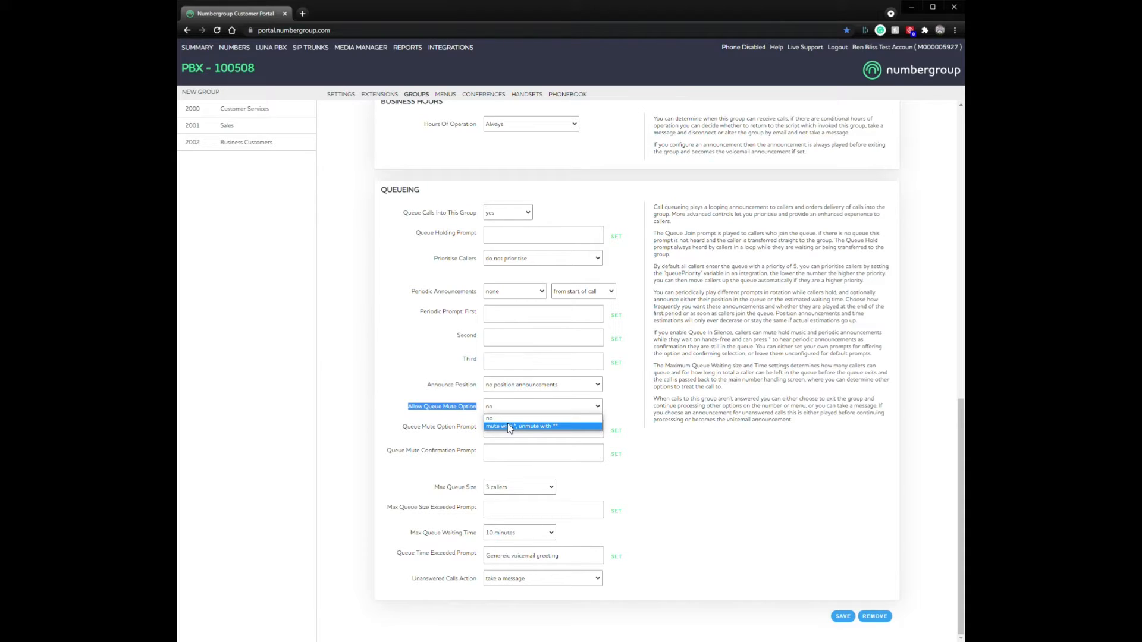
pyautogui.click(507, 422)
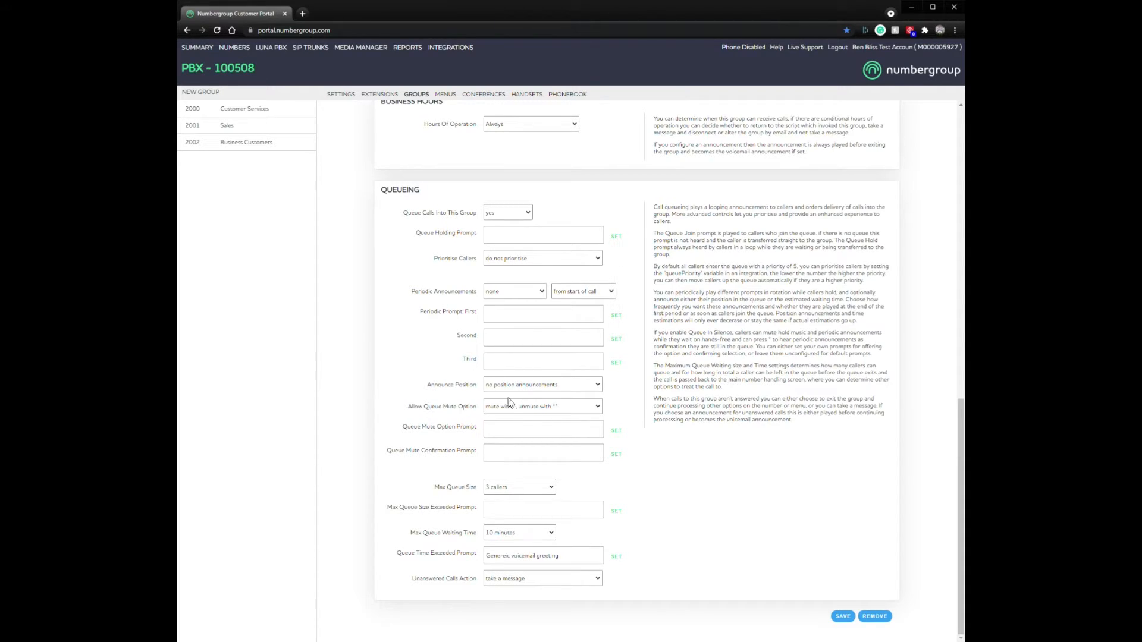
pyautogui.moveTo(400, 429); pyautogui.dragTo(476, 430)
pyautogui.click(505, 434)
pyautogui.moveTo(483, 453); pyautogui.dragTo(407, 461)
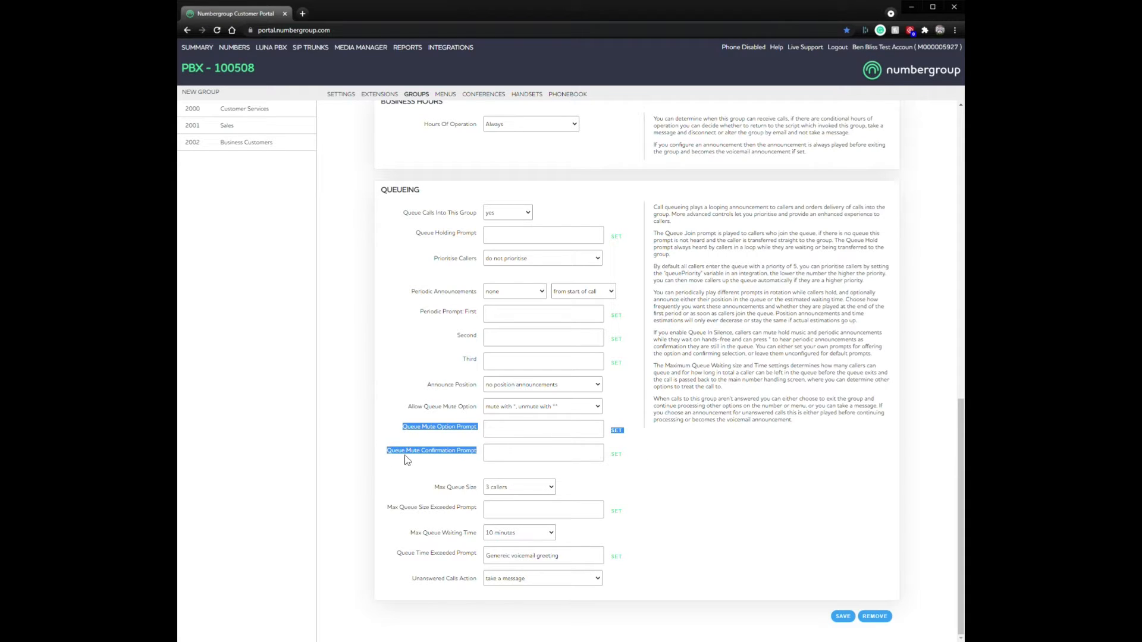
pyautogui.click(420, 455)
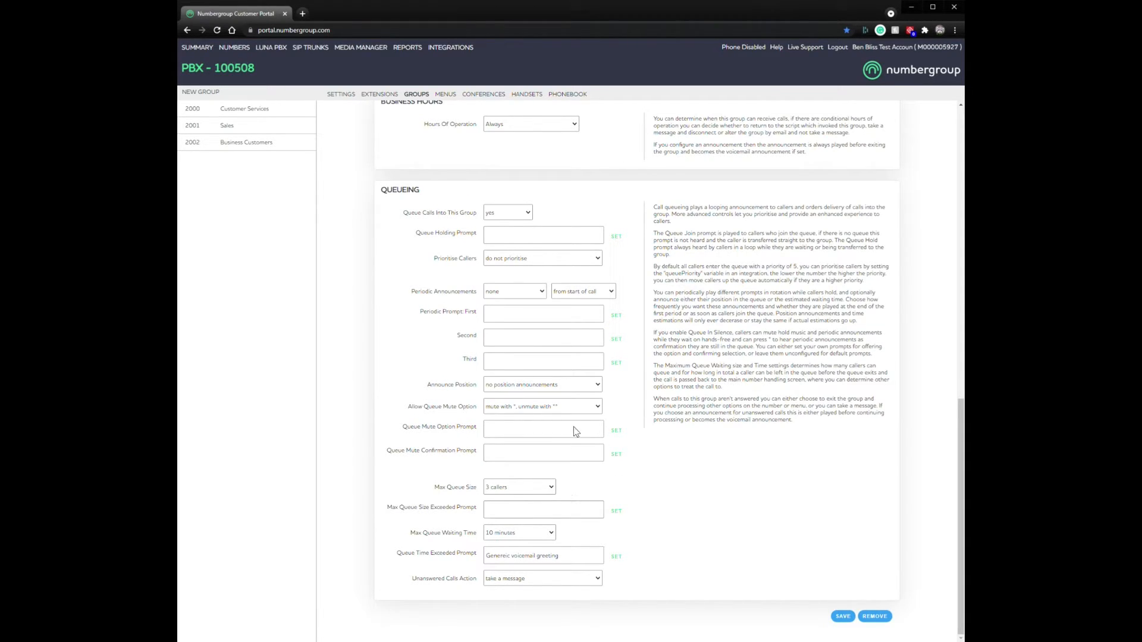
pyautogui.click(533, 410)
pyautogui.click(517, 418)
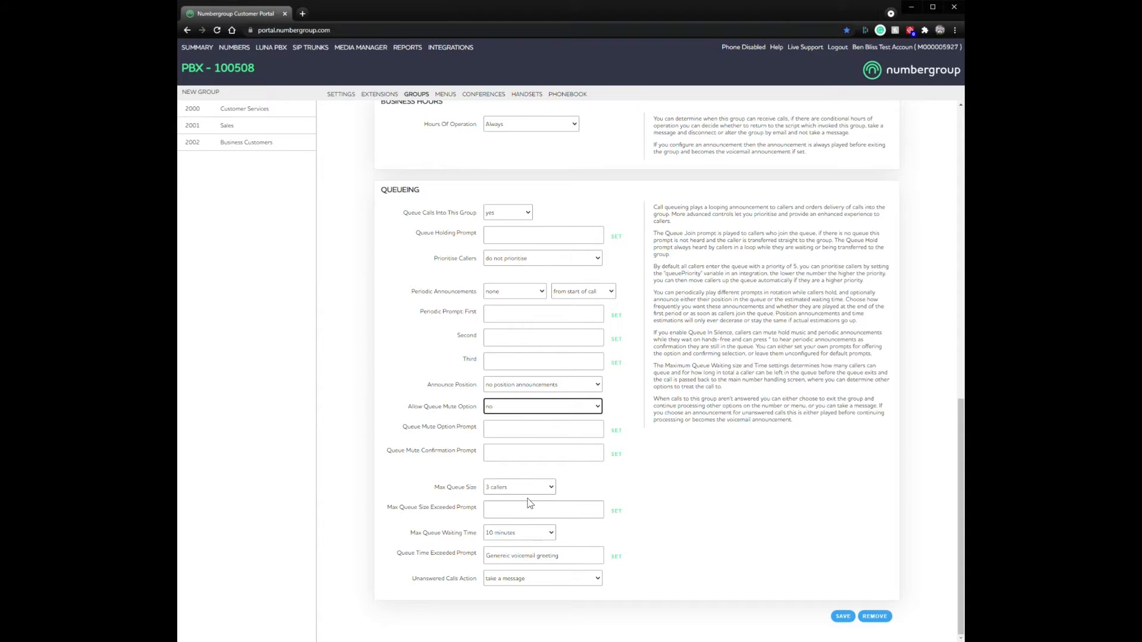
pyautogui.moveTo(435, 487); pyautogui.dragTo(448, 487)
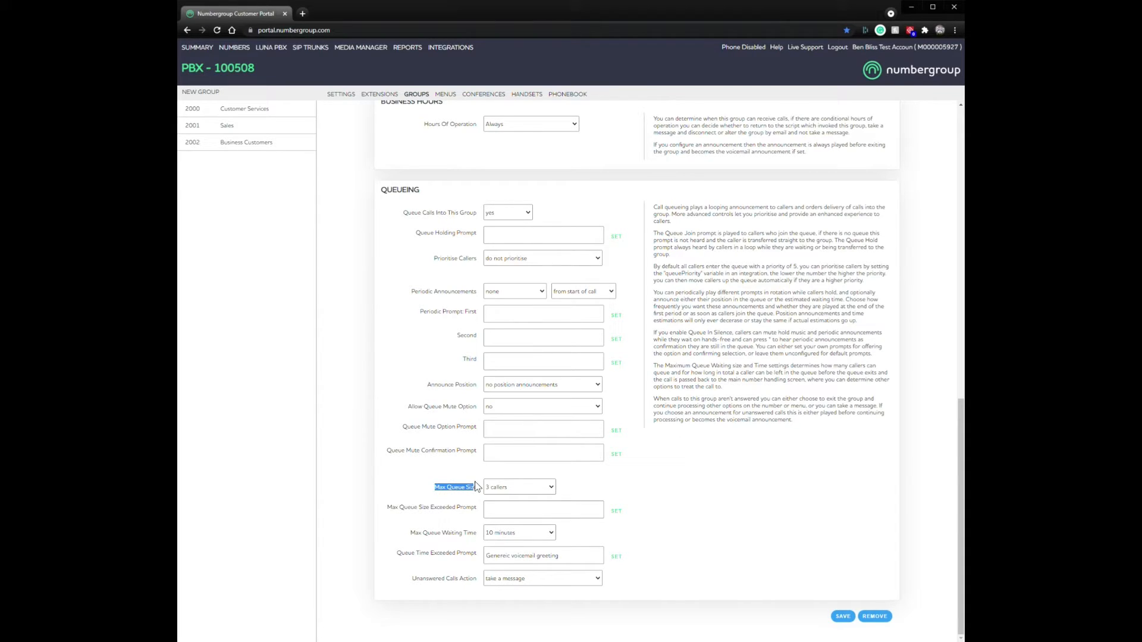
pyautogui.click(477, 491)
pyautogui.tripleClick(459, 488)
pyautogui.click(619, 500)
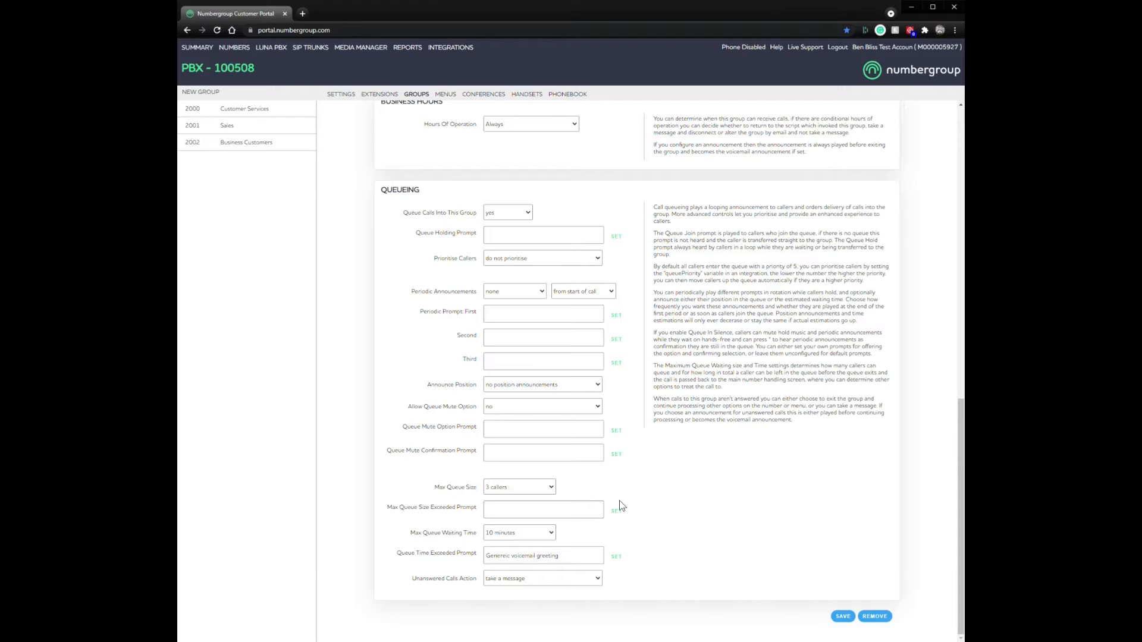
pyautogui.click(521, 491)
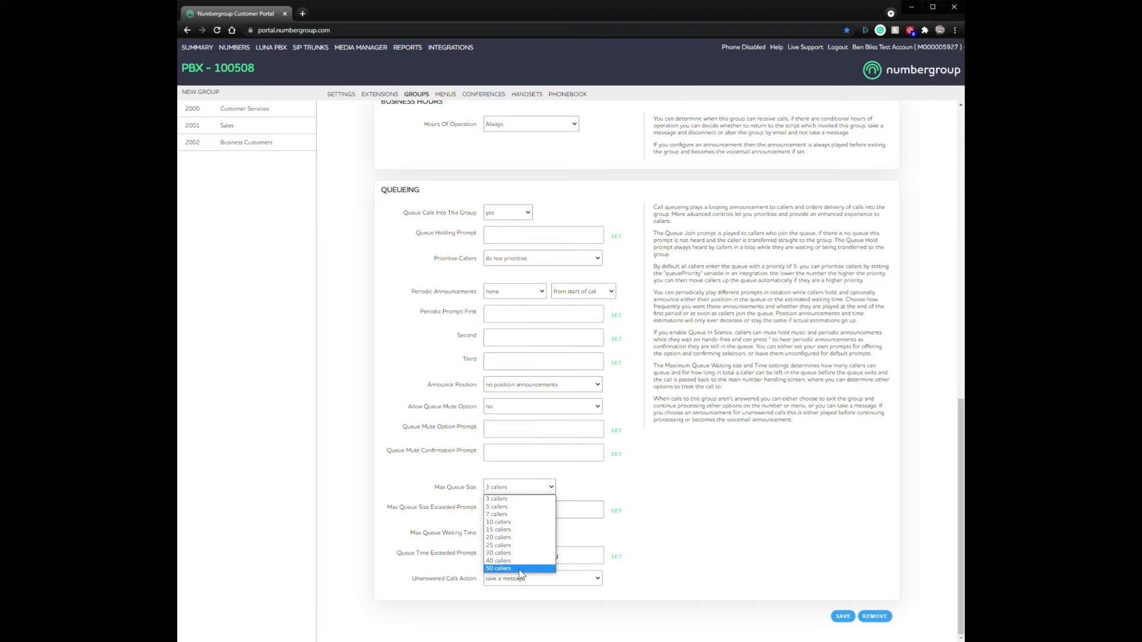
pyautogui.click(708, 484)
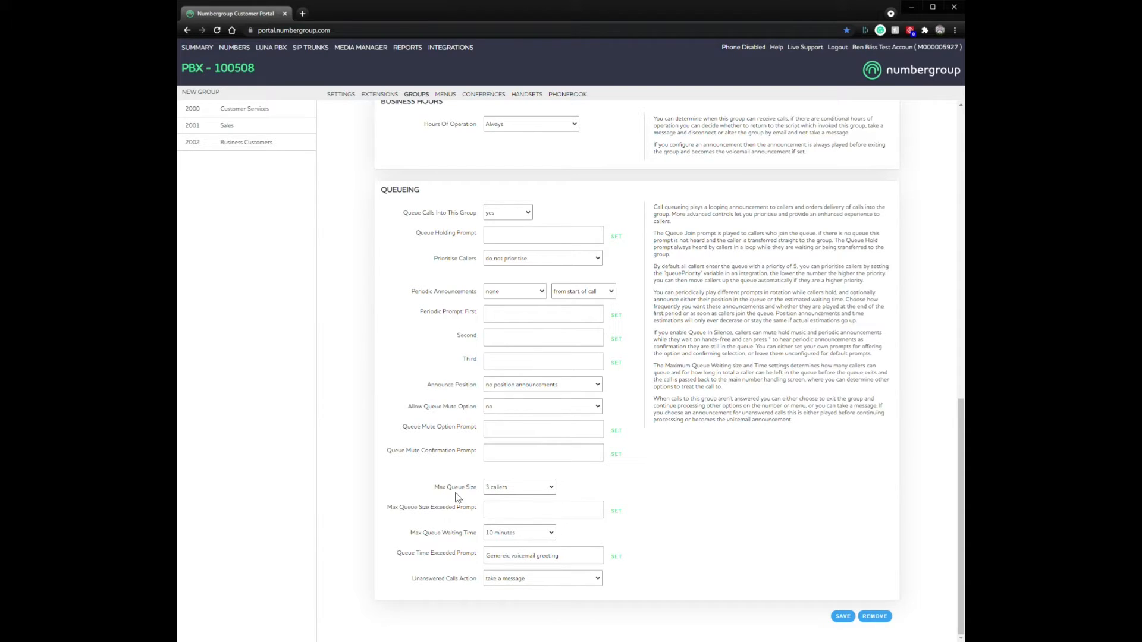
pyautogui.click(477, 490)
pyautogui.moveTo(387, 507); pyautogui.dragTo(396, 508)
pyautogui.moveTo(477, 513); pyautogui.dragTo(478, 508)
pyautogui.click(727, 523)
pyautogui.moveTo(401, 579); pyautogui.dragTo(466, 580)
pyautogui.click(704, 521)
pyautogui.moveTo(410, 532); pyautogui.dragTo(483, 536)
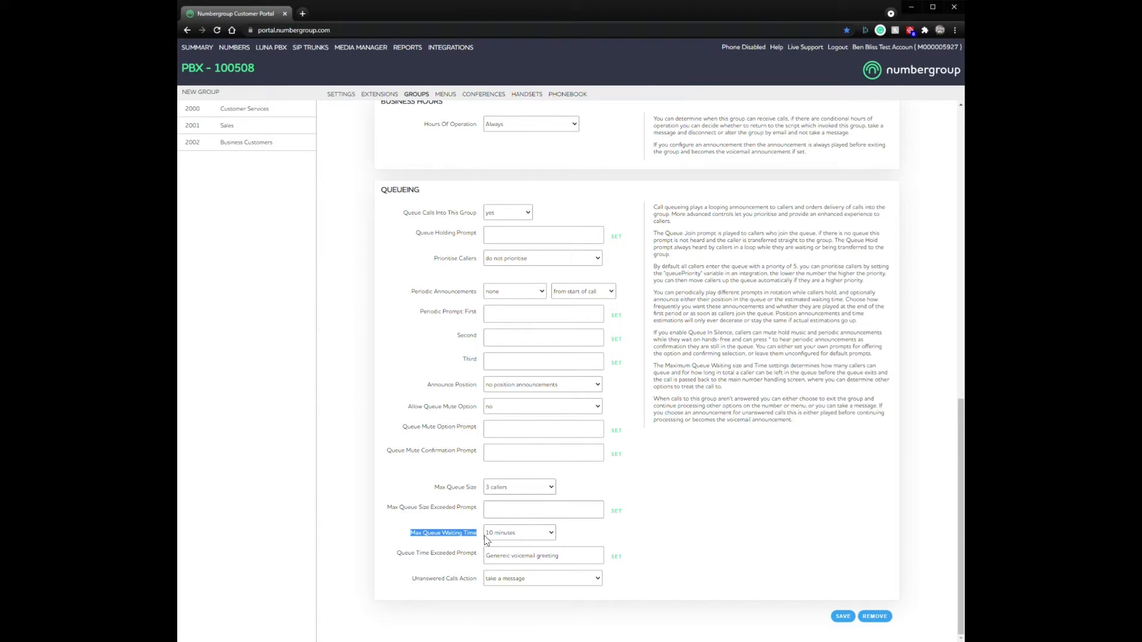
pyautogui.click(591, 539)
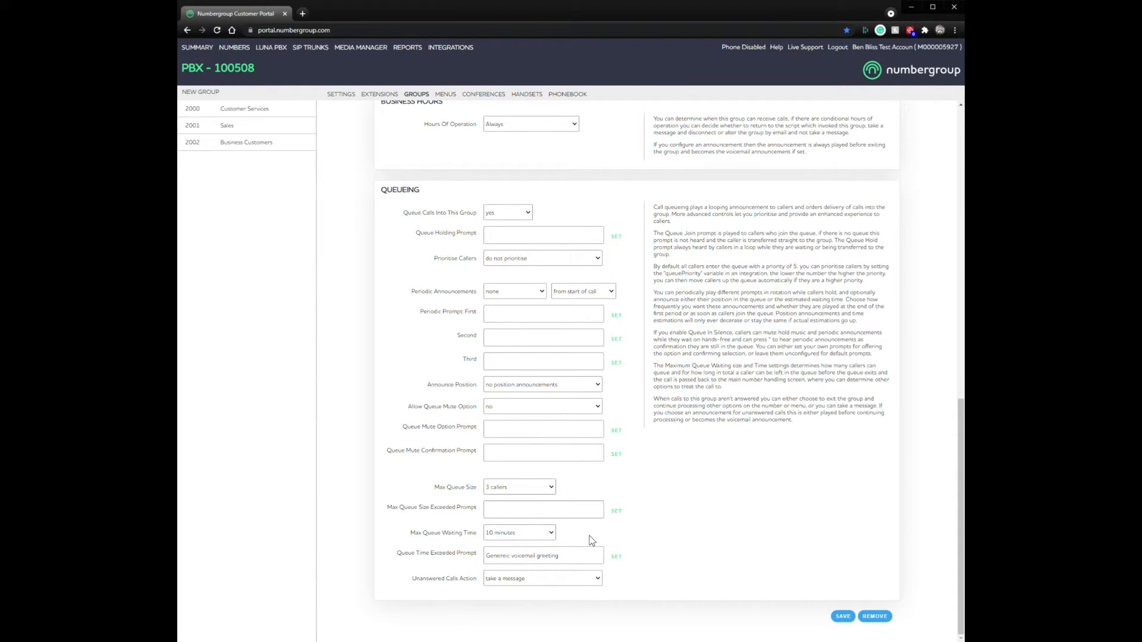
pyautogui.click(532, 534)
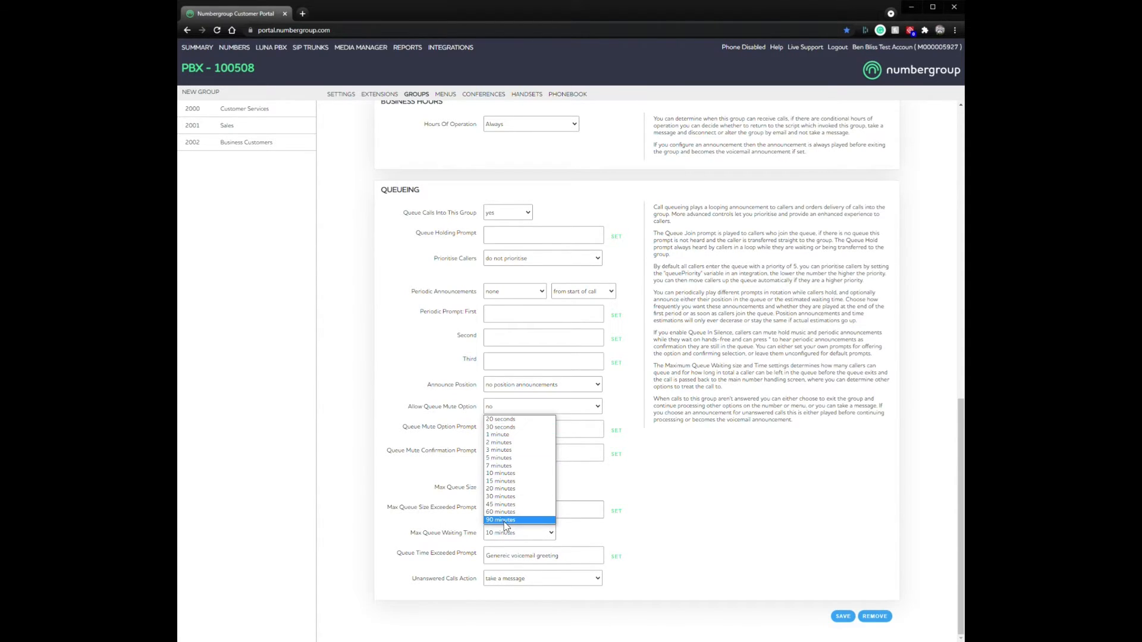
pyautogui.click(673, 522)
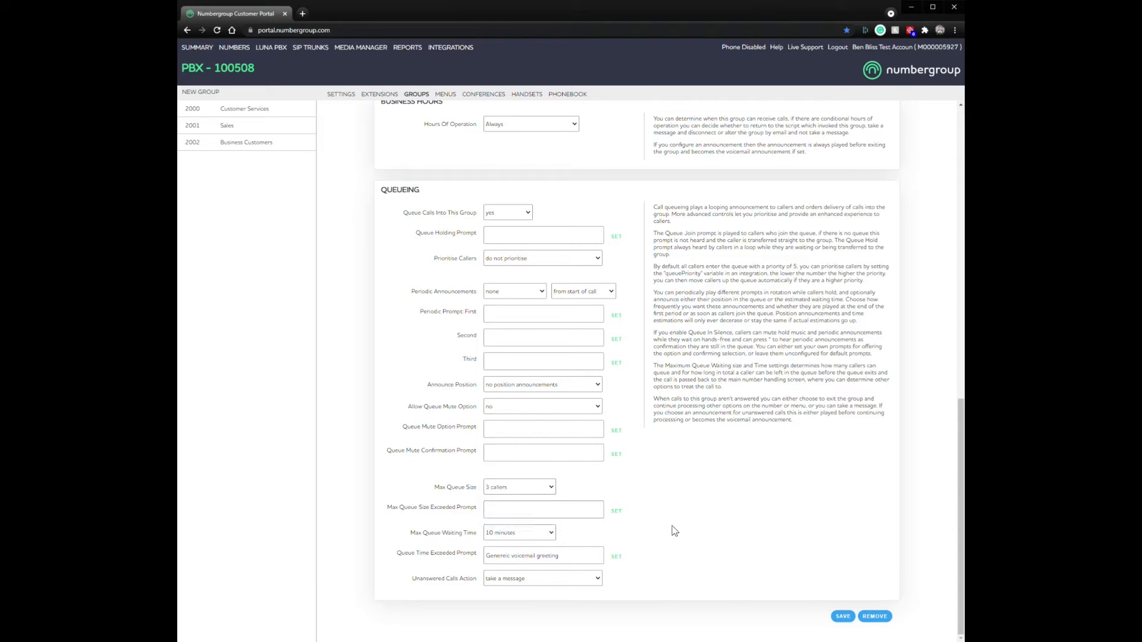
pyautogui.moveTo(401, 553); pyautogui.dragTo(475, 559)
pyautogui.click(670, 583)
pyautogui.click(581, 583)
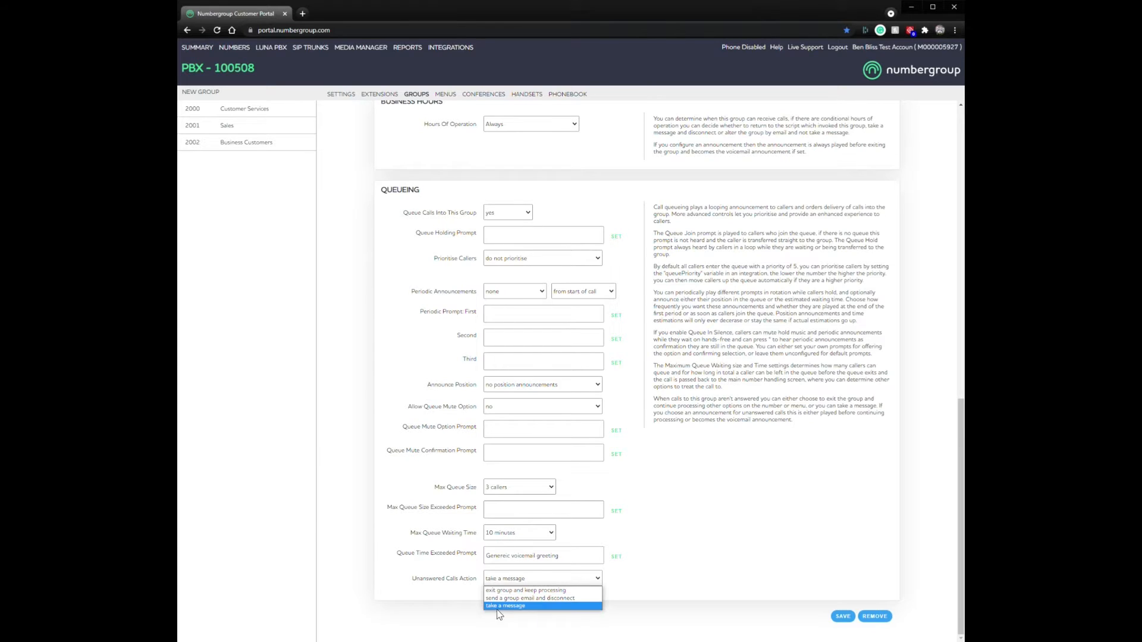
pyautogui.click(525, 603)
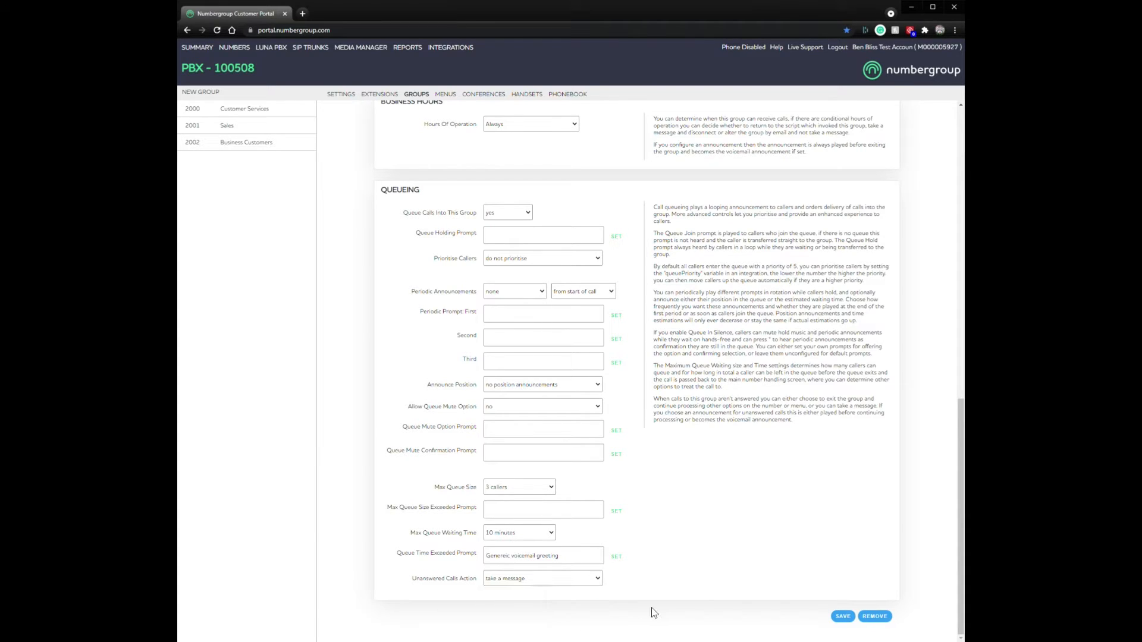
# Step: Choose 'new profile' in the Call Recording Profile dropdown
pyautogui.scroll(10, 634, 585)
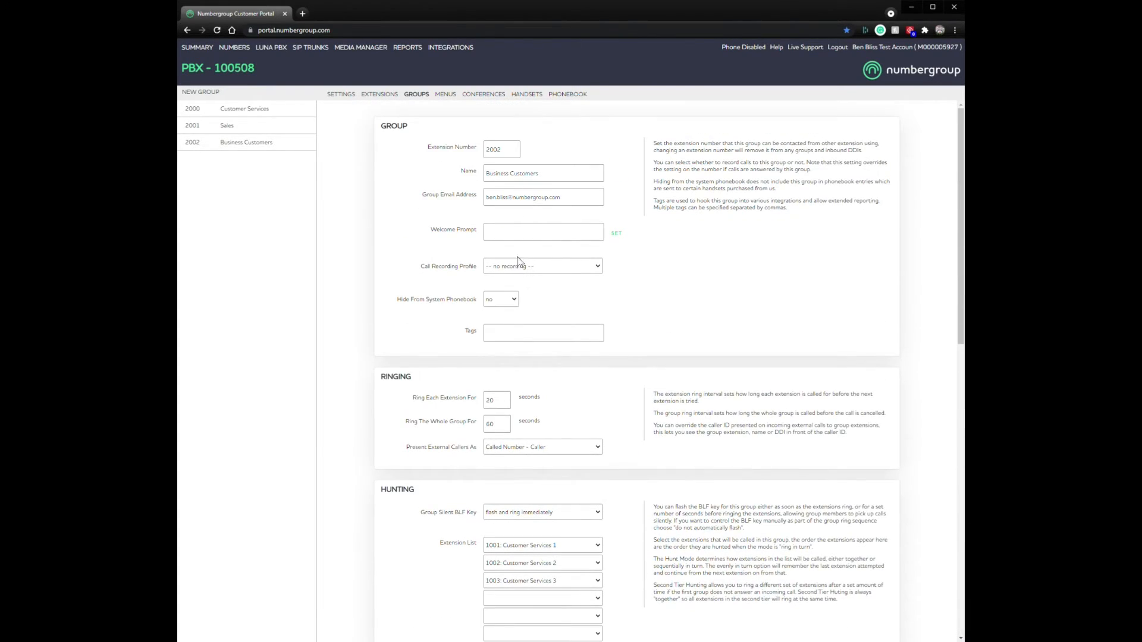
pyautogui.moveTo(576, 203); pyautogui.dragTo(462, 202)
pyautogui.click(717, 427)
pyautogui.scroll(-7, 677, 479)
pyautogui.scroll(-4, 676, 478)
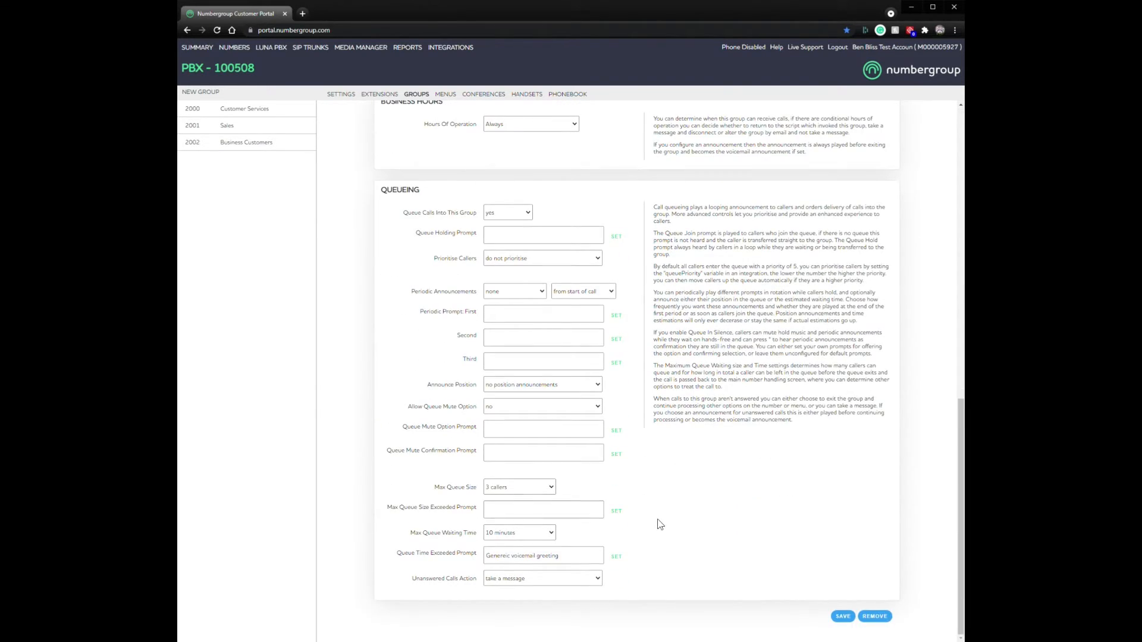
pyautogui.scroll(11, 659, 523)
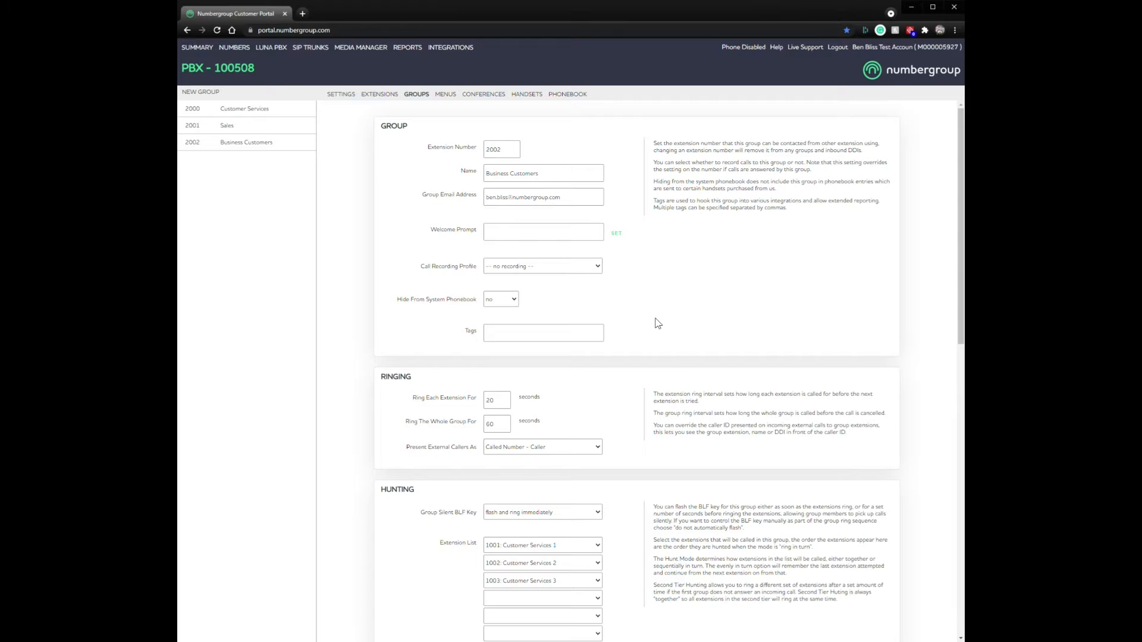
pyautogui.click(518, 267)
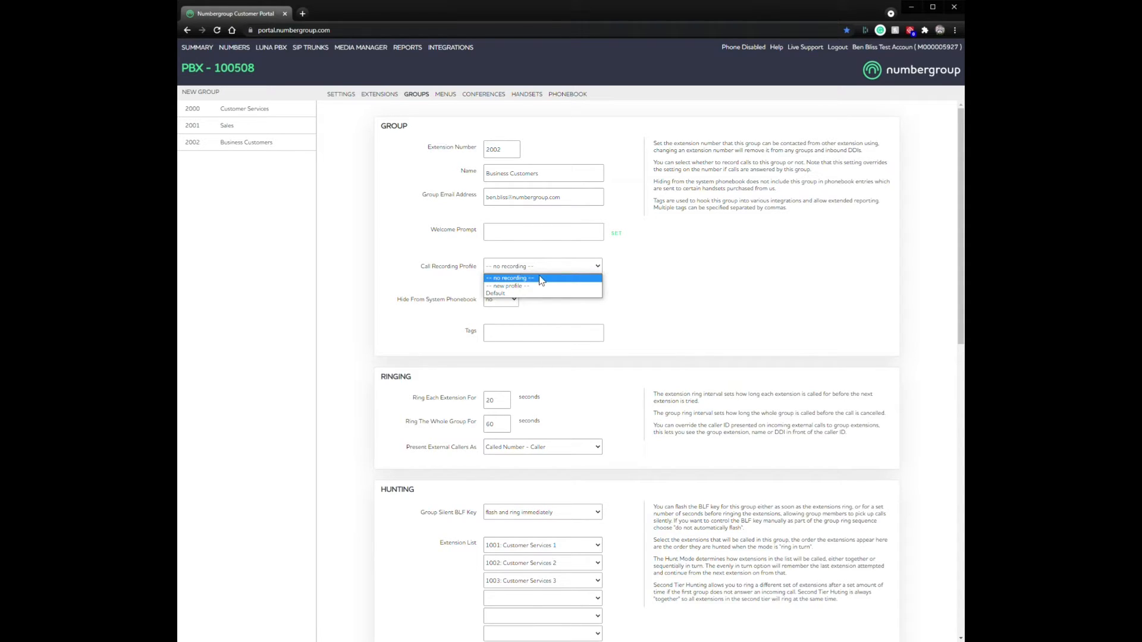
pyautogui.click(518, 286)
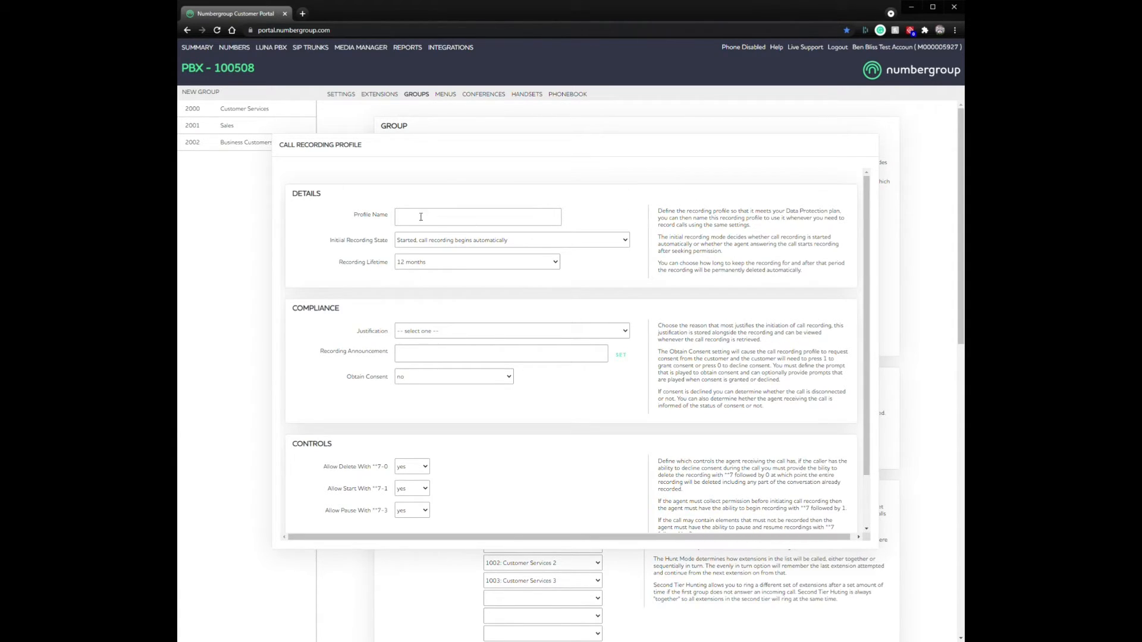
# Step: Keep Initial Recording State as automatic start and Recording Lifetime at 12 months
pyautogui.click(493, 235)
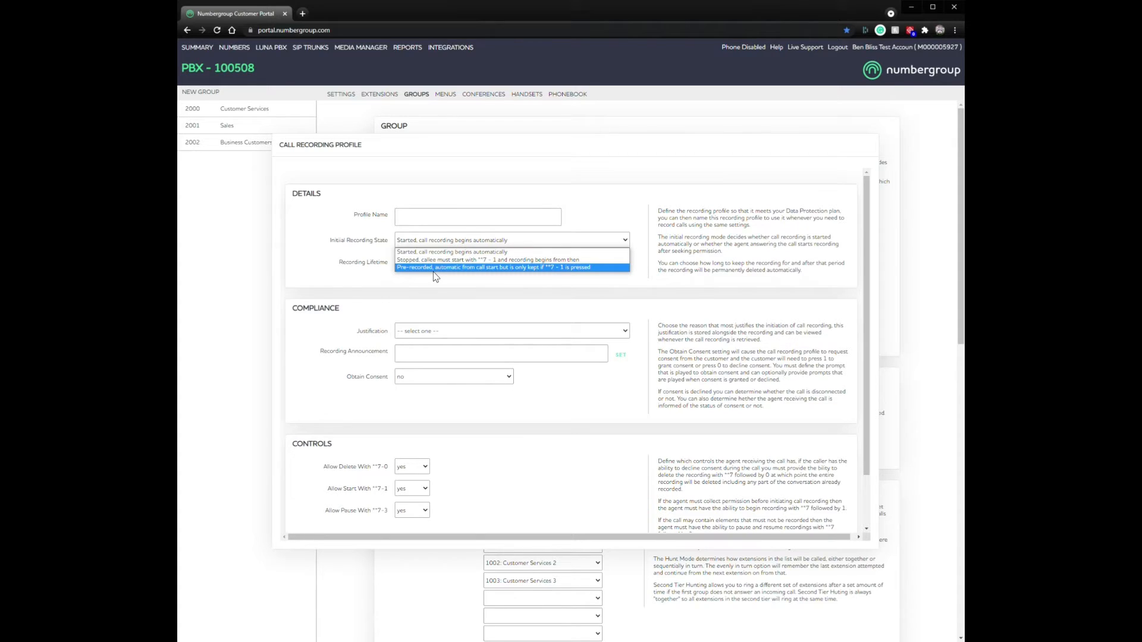
pyautogui.click(447, 299)
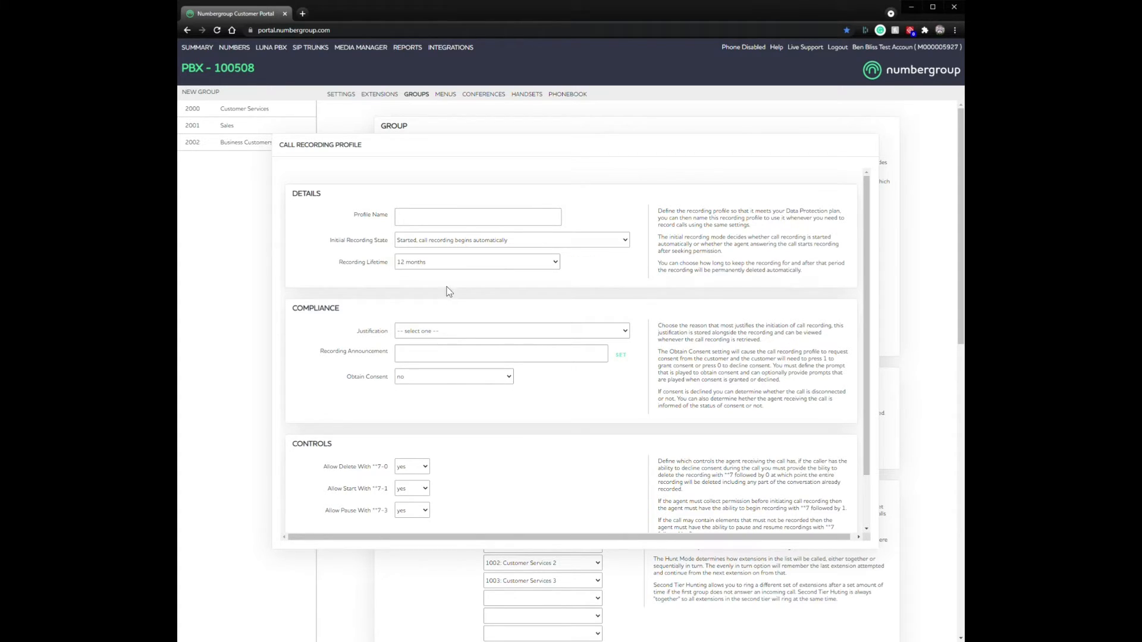
pyautogui.click(426, 283)
pyautogui.click(493, 262)
pyautogui.click(490, 265)
pyautogui.scroll(-1, 607, 276)
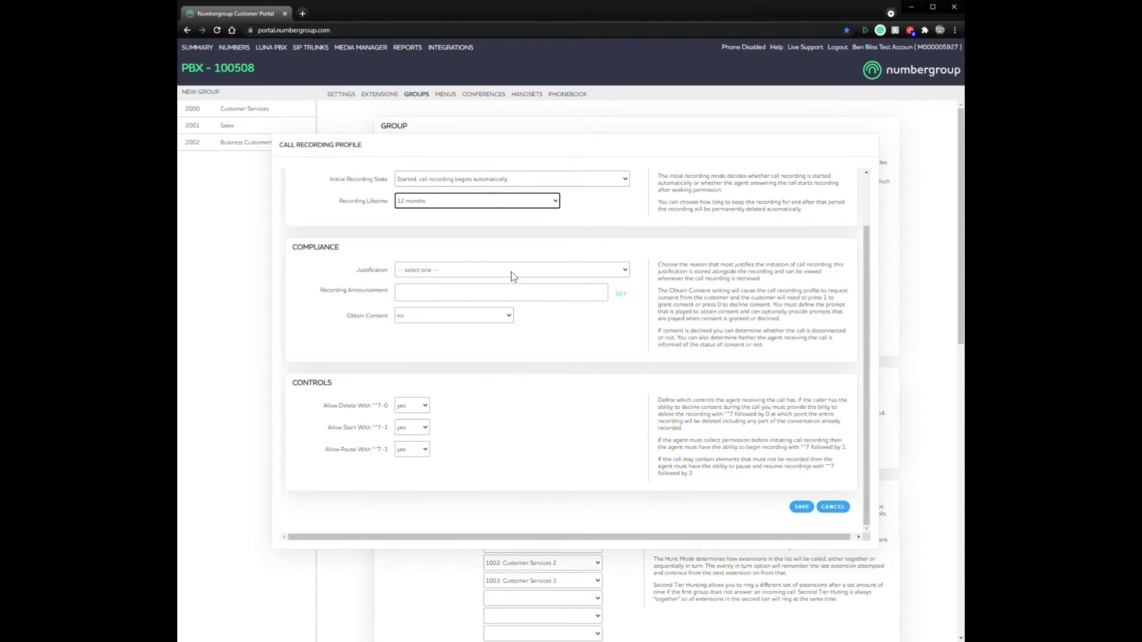
pyautogui.click(511, 275)
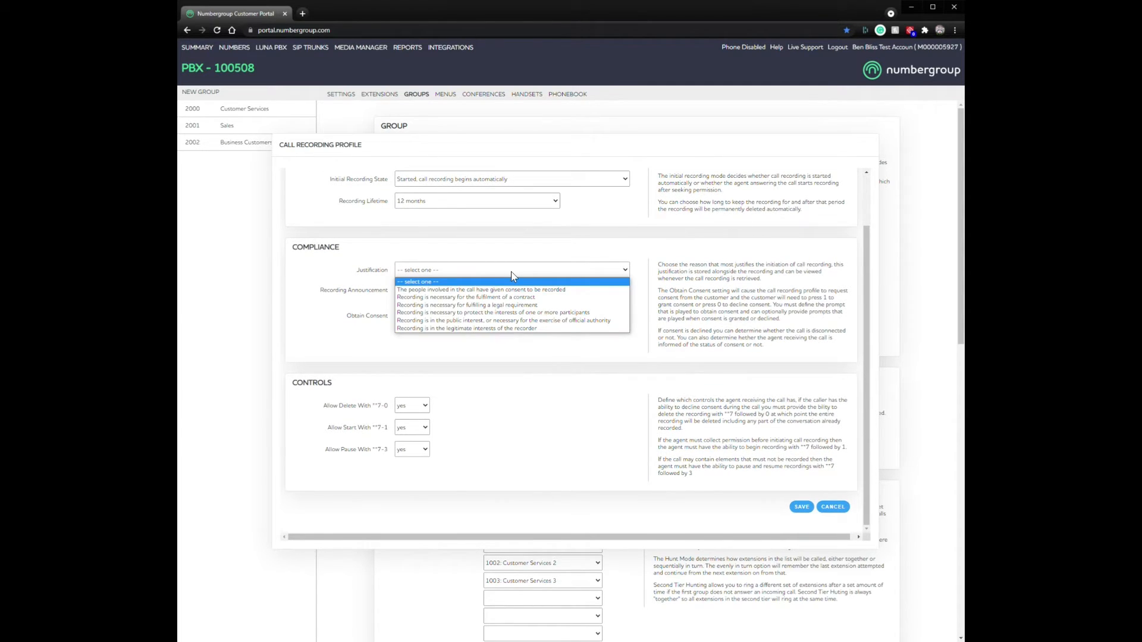
pyautogui.click(511, 272)
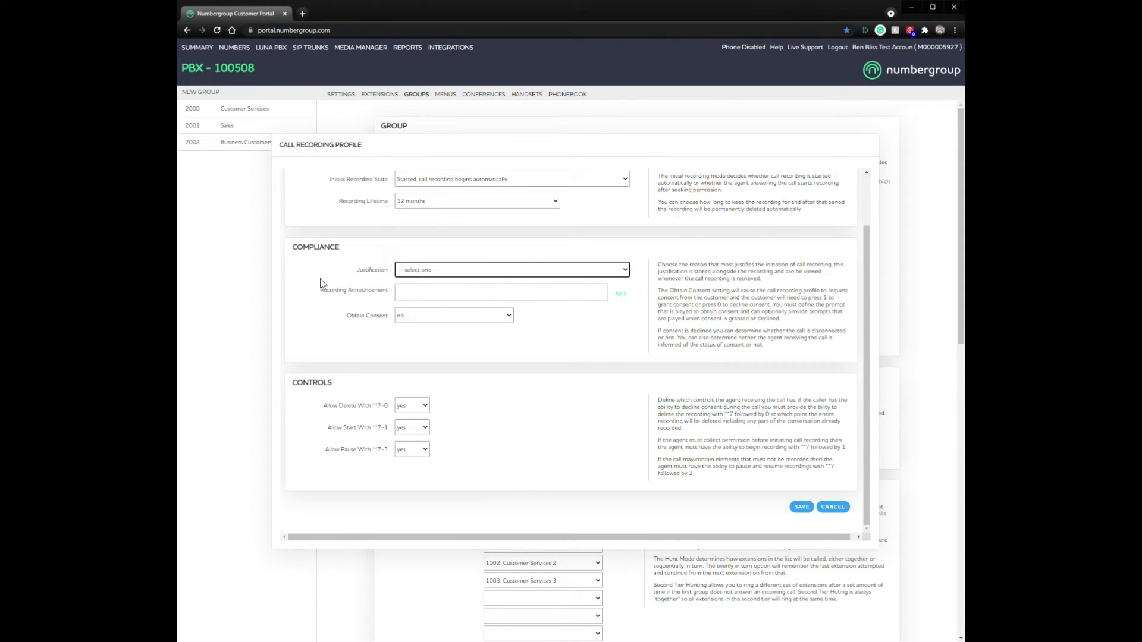
pyautogui.click(640, 313)
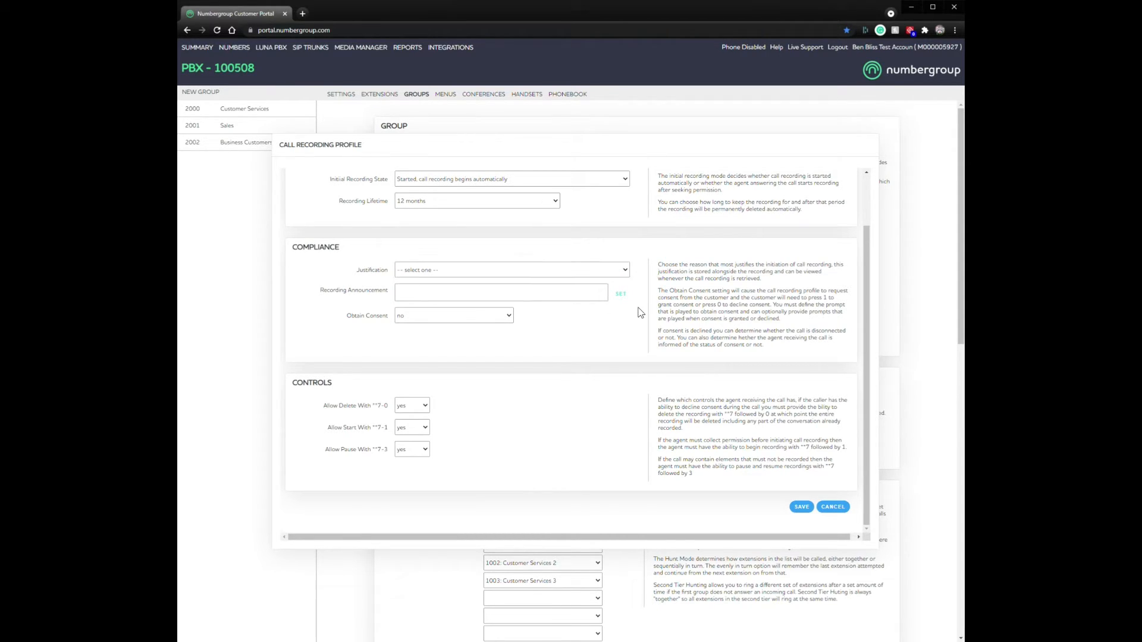
pyautogui.tripleClick(798, 318)
pyautogui.click(472, 271)
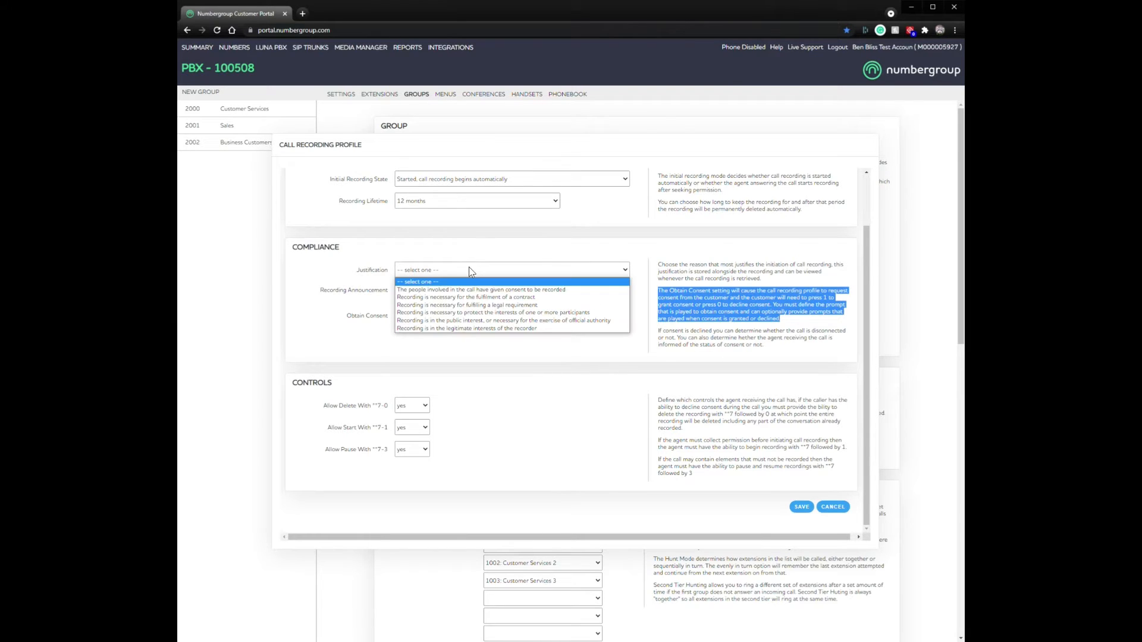
pyautogui.click(471, 271)
pyautogui.click(471, 271)
pyautogui.click(471, 271)
pyautogui.click(415, 317)
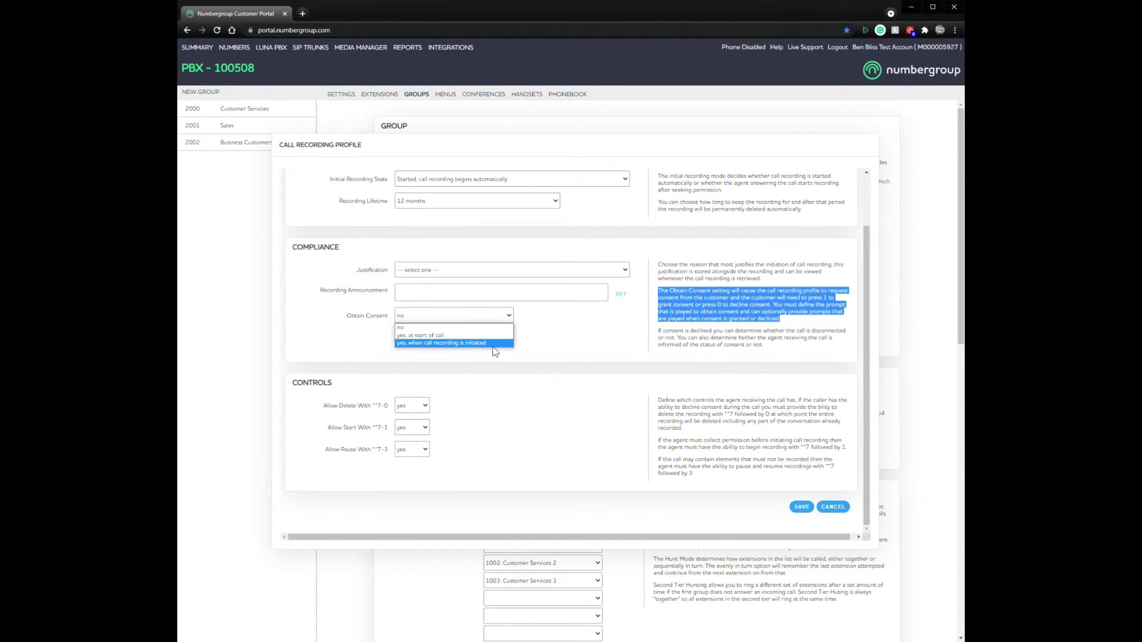
pyautogui.click(595, 334)
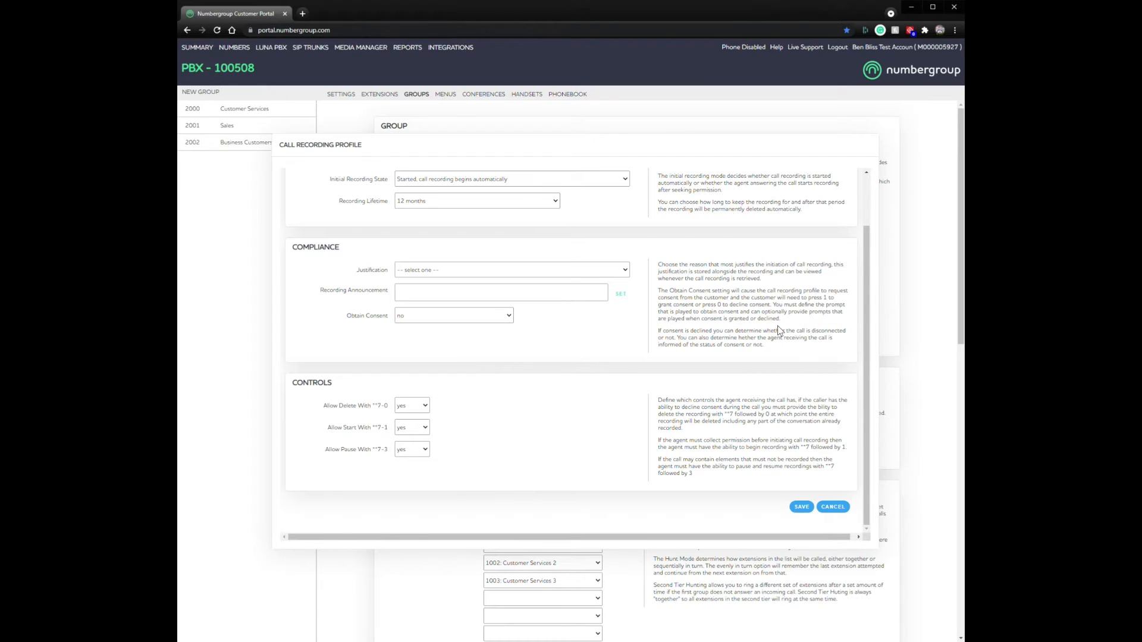
pyautogui.moveTo(770, 340); pyautogui.dragTo(658, 266)
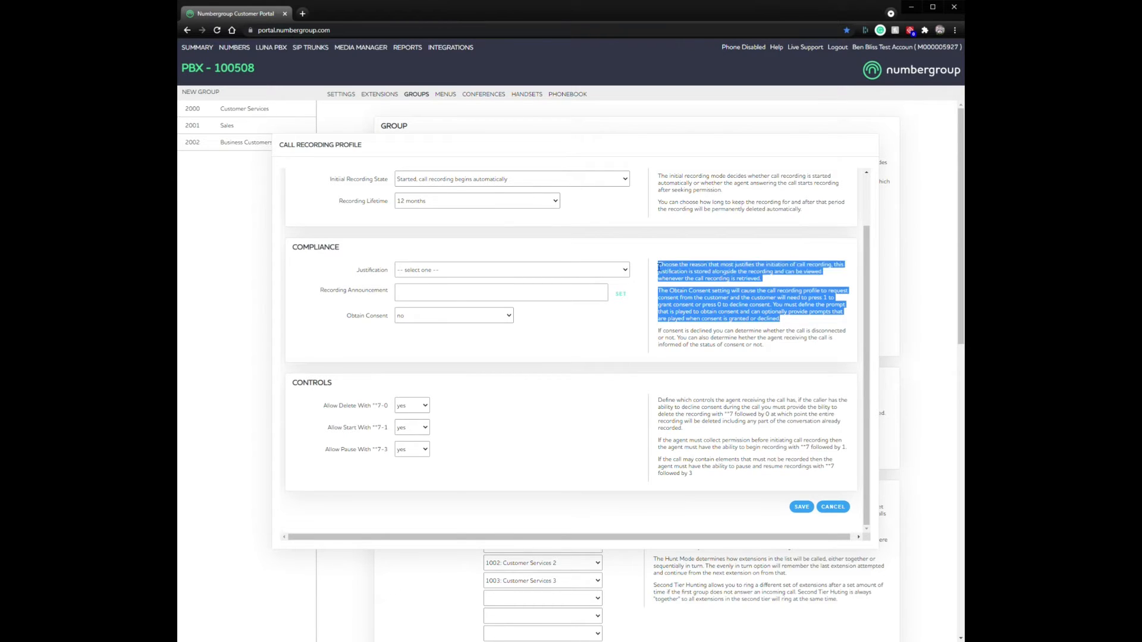
pyautogui.click(809, 377)
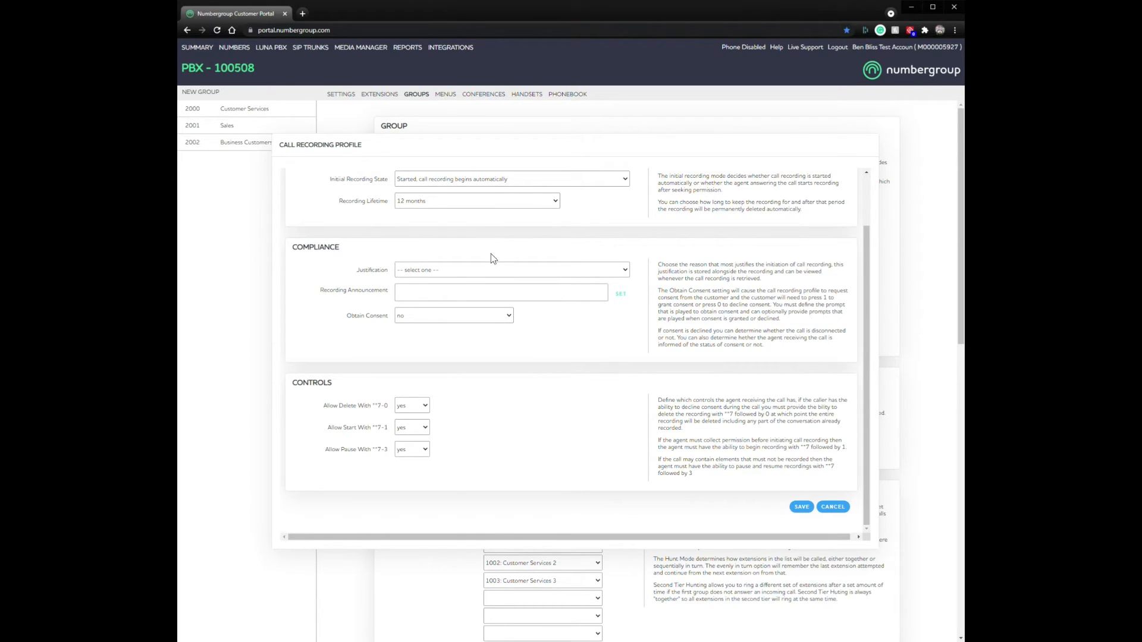
# Step: Try Pre-recorded as the Initial Recording State, then revert to starting automatically
pyautogui.click(510, 179)
pyautogui.click(474, 204)
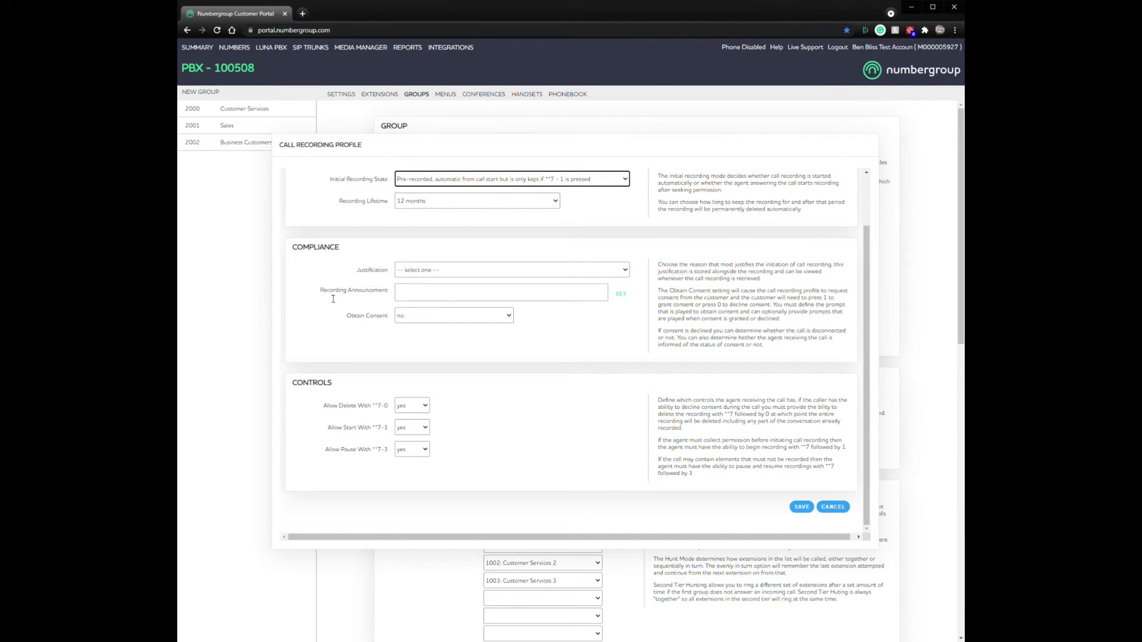
pyautogui.click(545, 181)
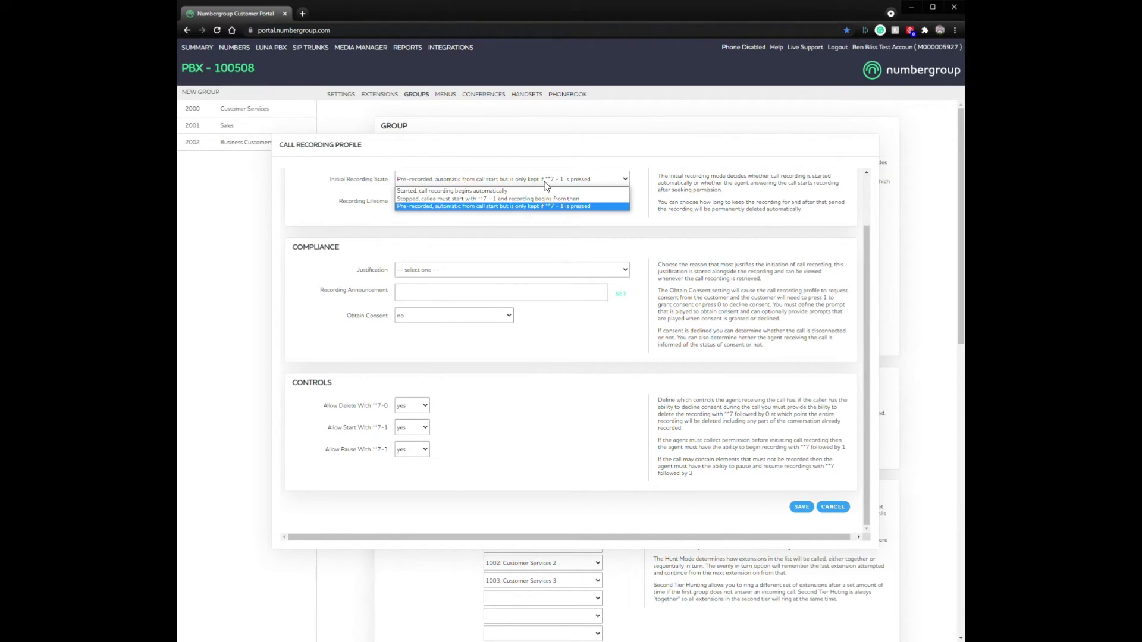
pyautogui.click(513, 195)
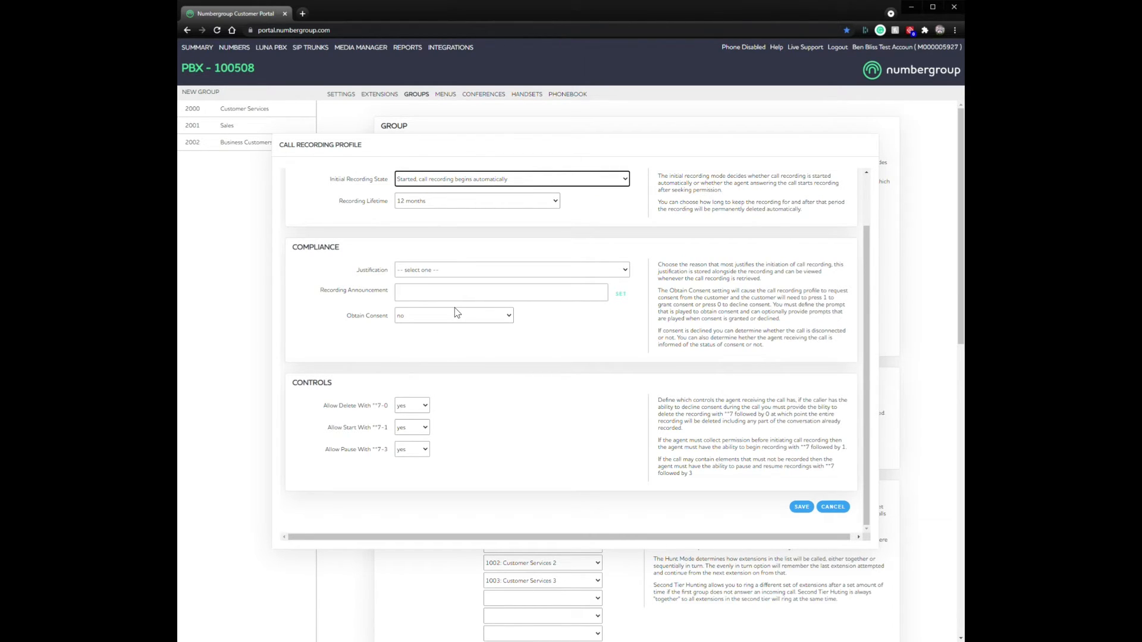
pyautogui.click(532, 357)
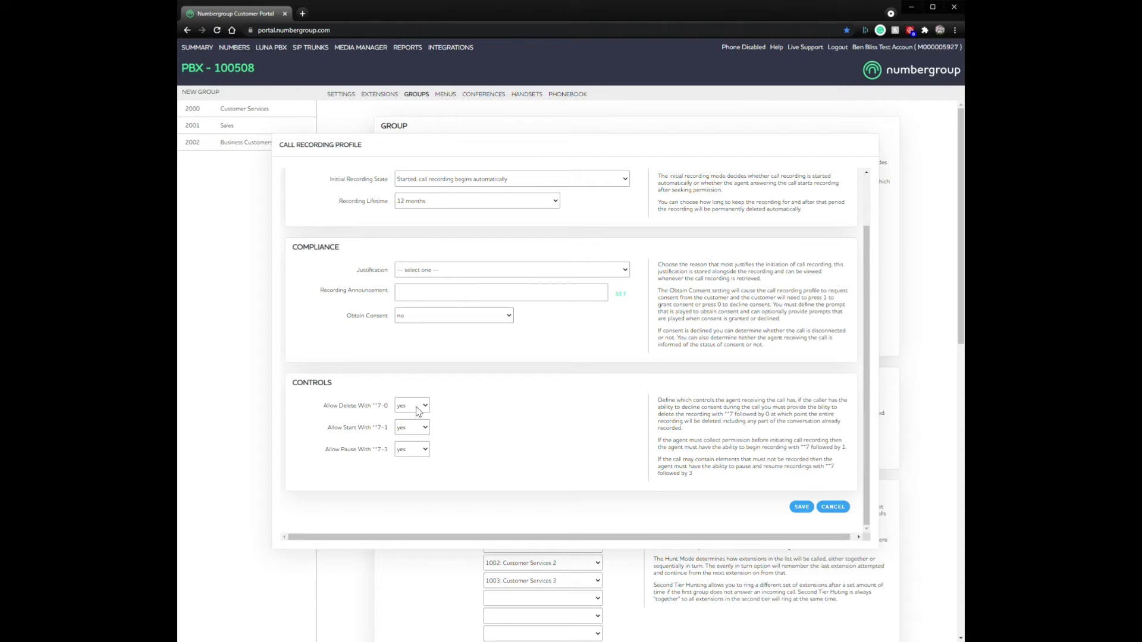
# Step: Review the Allow Start With and Allow Pause With controls, then attempt to save the profile
pyautogui.moveTo(327, 430); pyautogui.dragTo(374, 436)
pyautogui.click(363, 460)
pyautogui.tripleClick(387, 451)
pyautogui.click(482, 459)
pyautogui.scroll(1, 563, 454)
pyautogui.scroll(-1, 646, 481)
pyautogui.moveTo(692, 474)
pyautogui.mouseDown()
pyautogui.moveTo(657, 465)
pyautogui.moveTo(656, 402)
pyautogui.moveTo(713, 476)
pyautogui.mouseUp()
pyautogui.click(659, 399)
pyautogui.click(716, 478)
pyautogui.scroll(2, 713, 458)
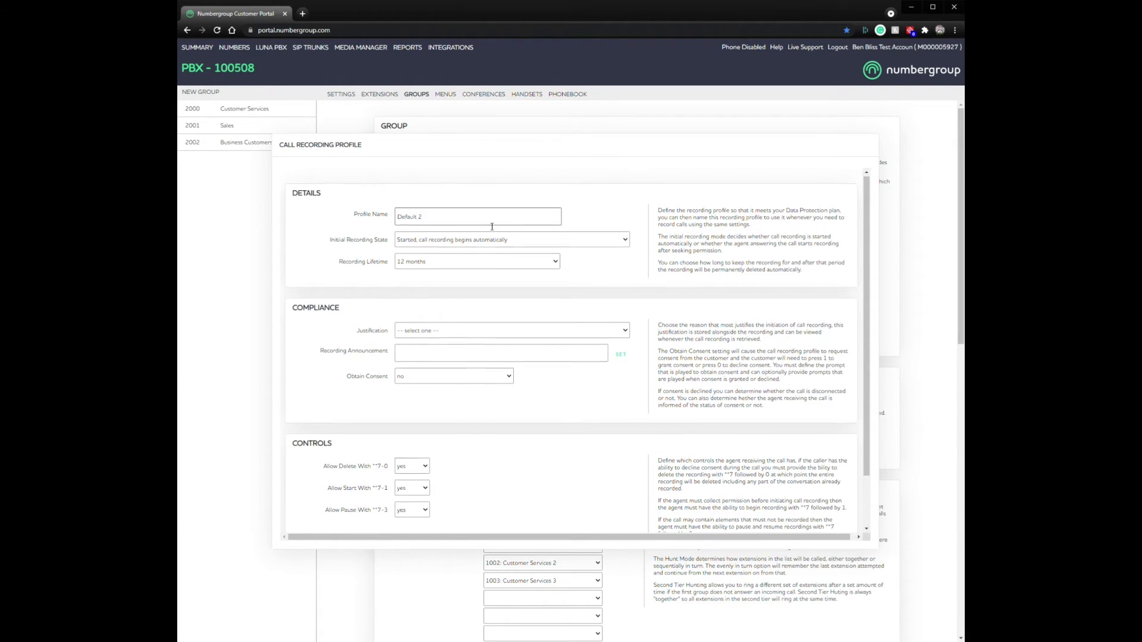
pyautogui.scroll(-1, 782, 476)
pyautogui.click(802, 506)
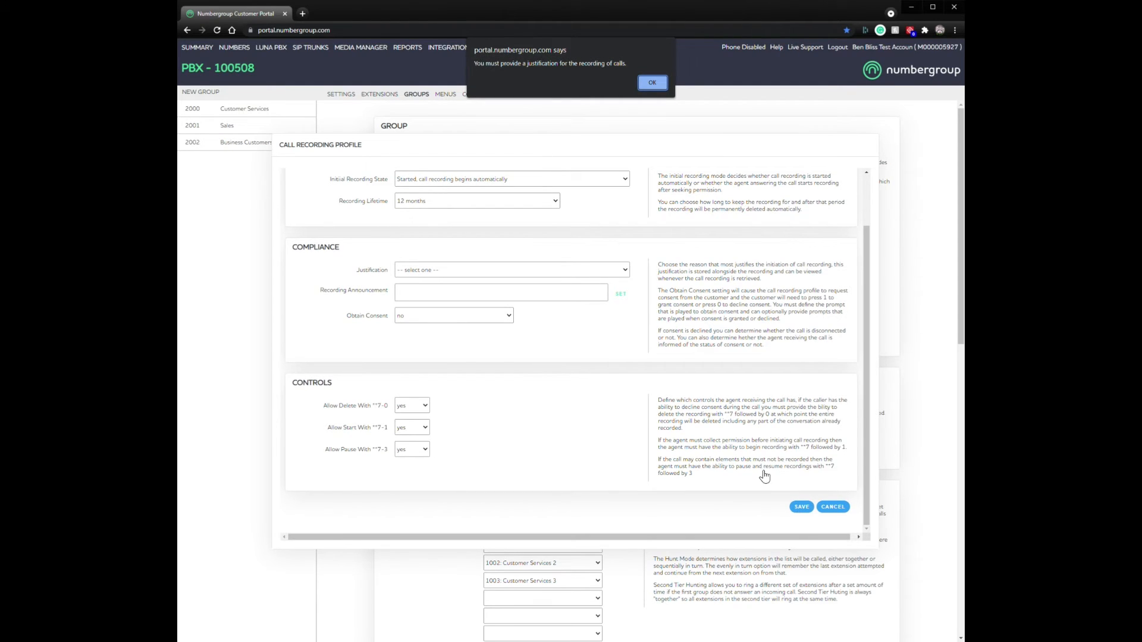
# Step: Dismiss the warning and set Justification to the participants' consent
pyautogui.click(652, 82)
pyautogui.click(498, 269)
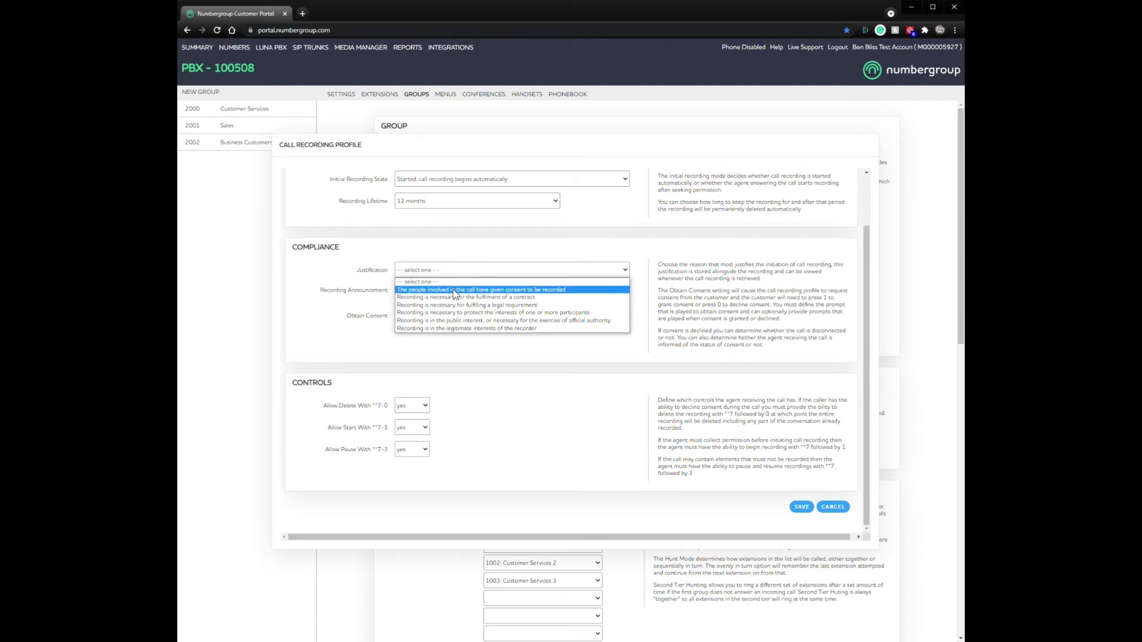
pyautogui.click(481, 290)
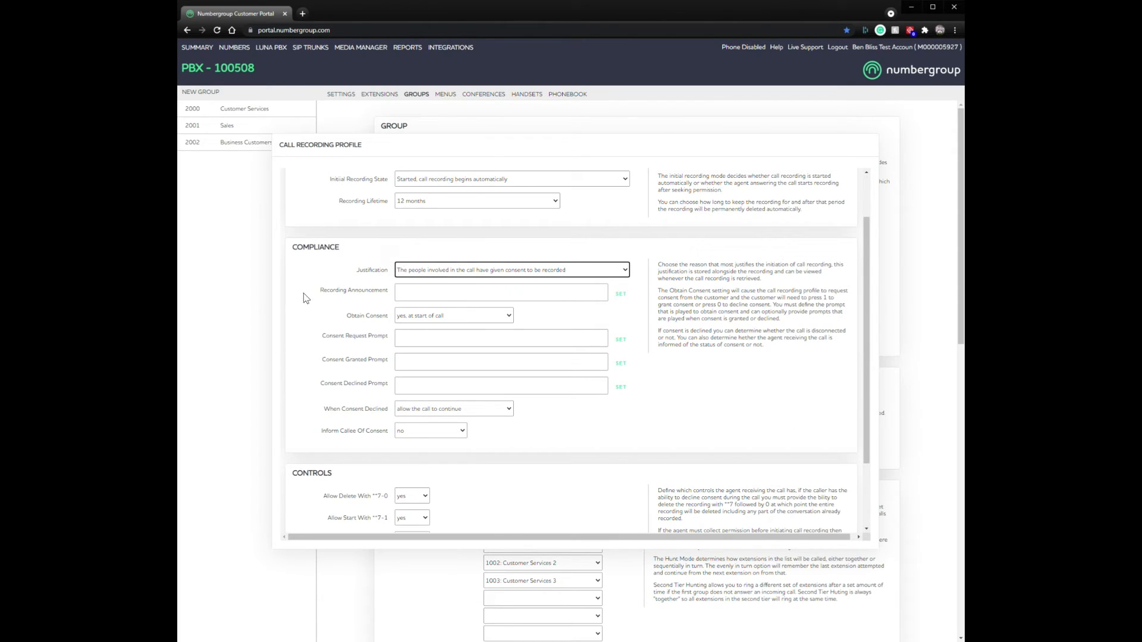
pyautogui.click(453, 270)
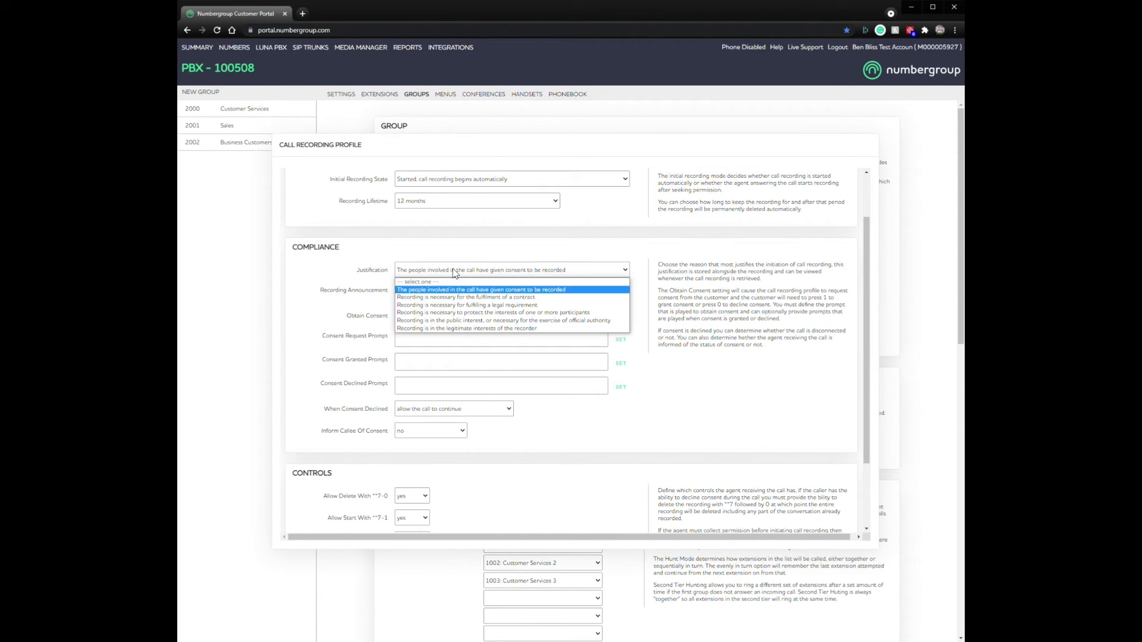
pyautogui.click(456, 297)
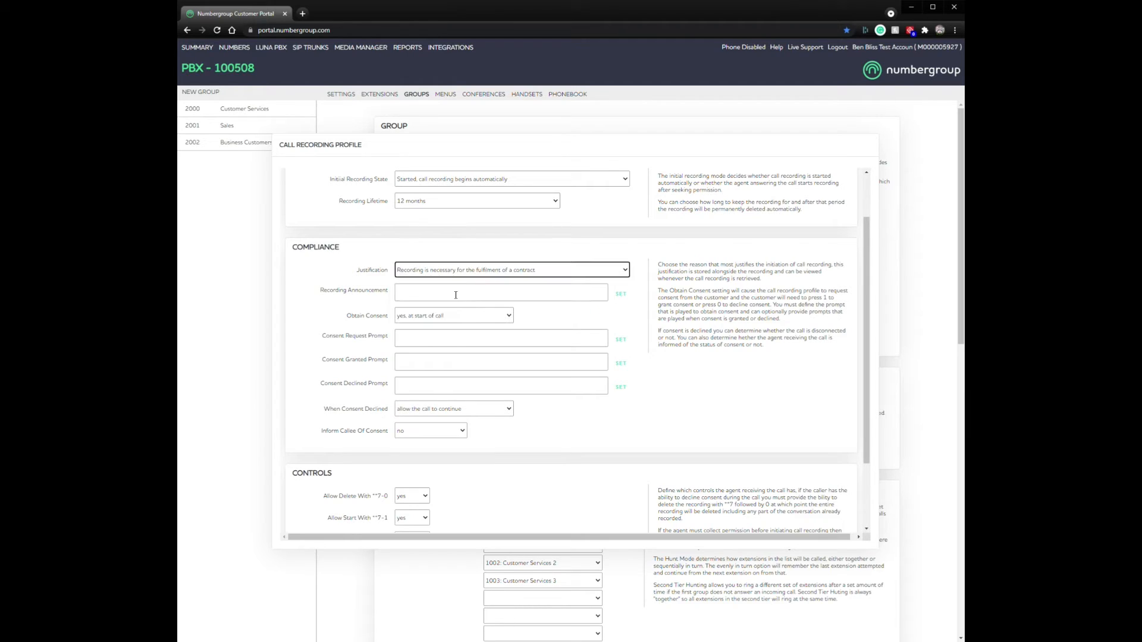
pyautogui.click(477, 273)
pyautogui.click(463, 291)
pyautogui.moveTo(321, 293); pyautogui.dragTo(393, 292)
pyautogui.click(361, 317)
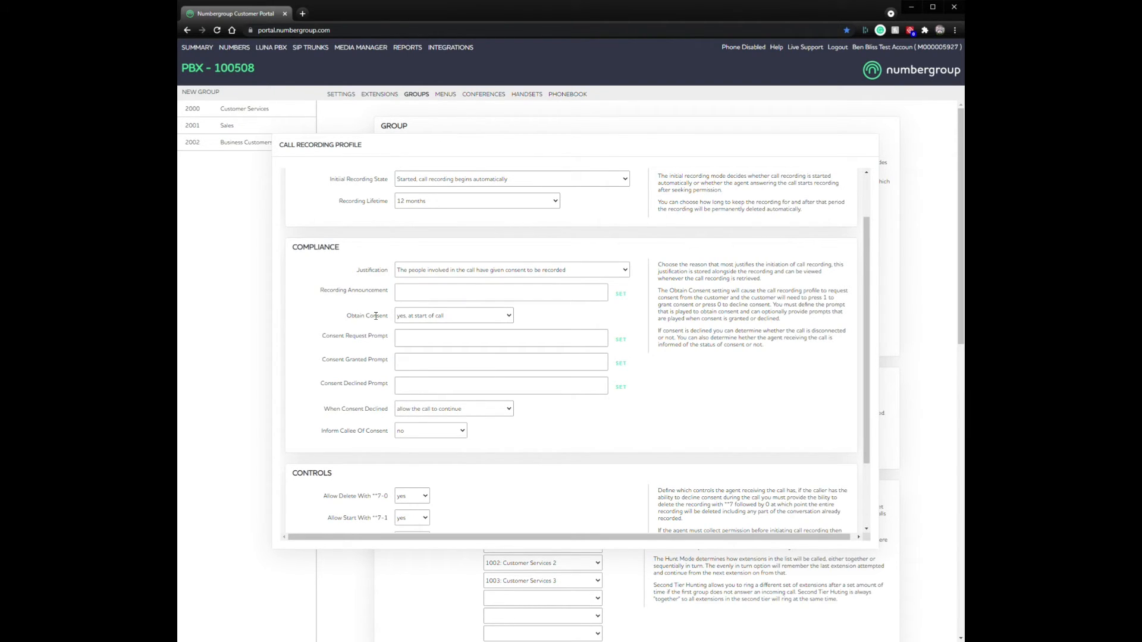
# Step: Set Obtain Consent to 'yes, at start of call'
pyautogui.click(409, 319)
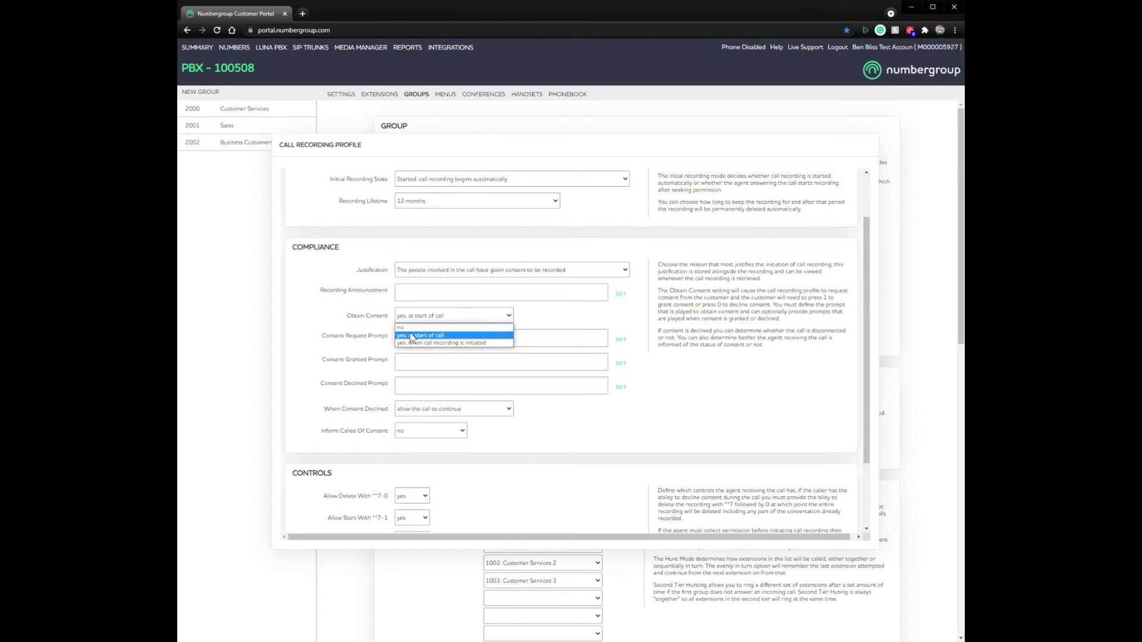
pyautogui.click(427, 327)
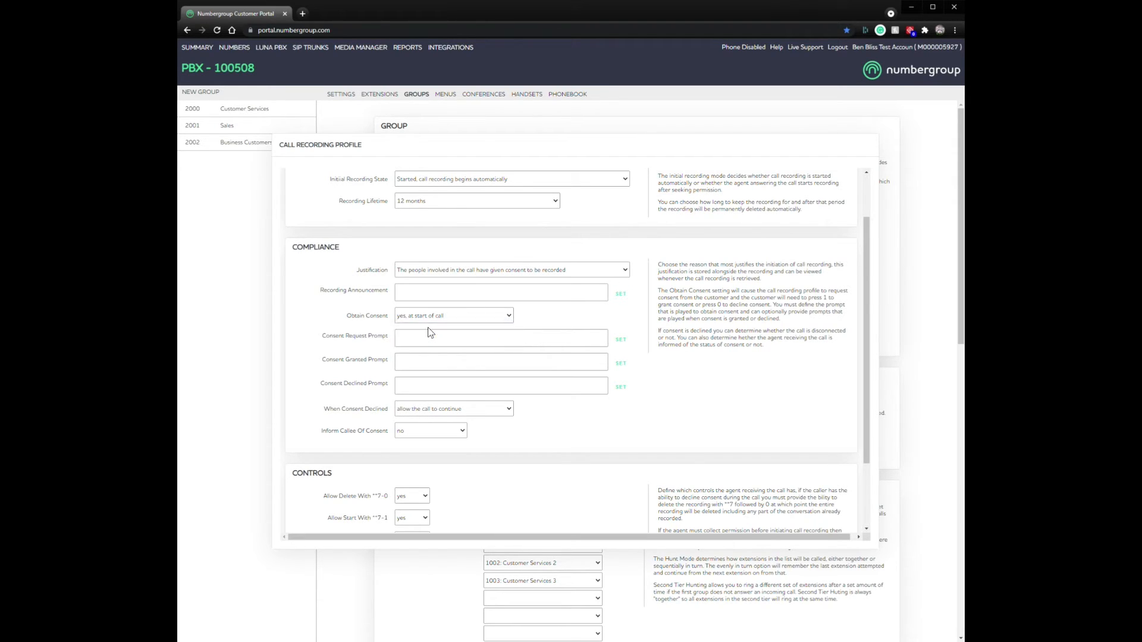
pyautogui.click(428, 316)
pyautogui.click(425, 335)
pyautogui.click(322, 337)
# Step: Set When Consent Declined to 'allow the call to continue'
pyautogui.click(484, 413)
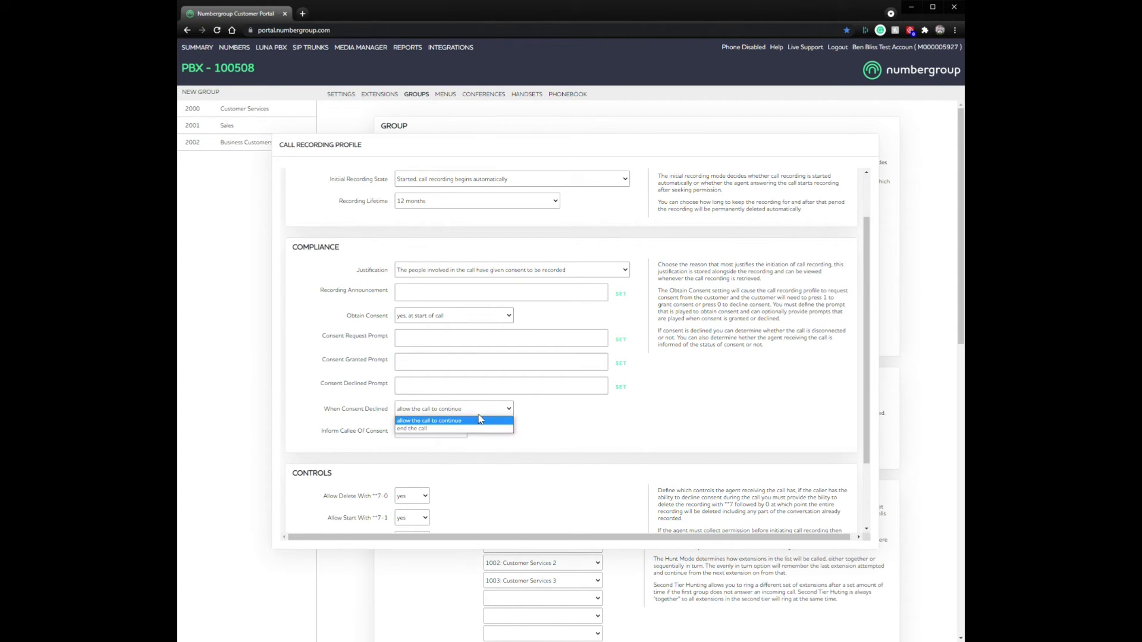
pyautogui.click(446, 429)
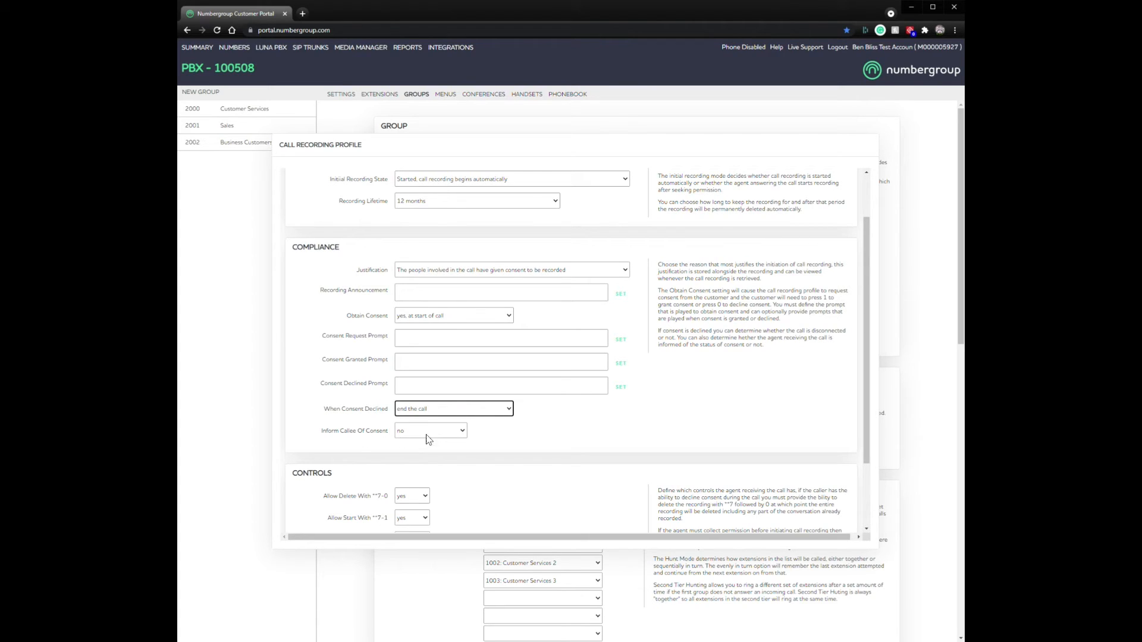
pyautogui.click(432, 433)
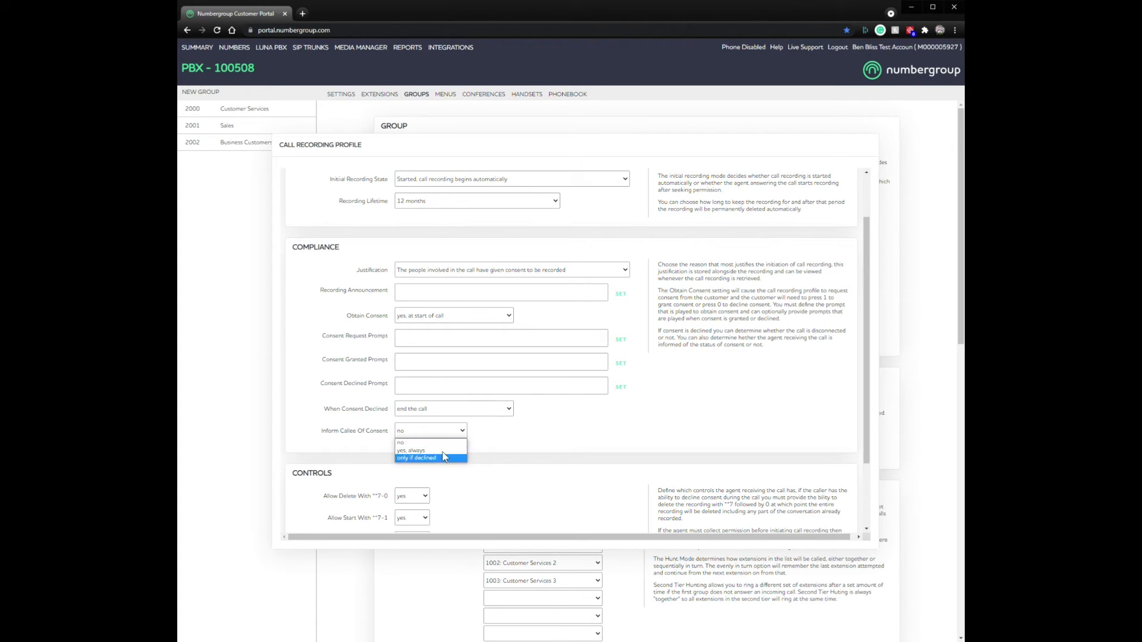
pyautogui.click(442, 439)
pyautogui.click(483, 409)
pyautogui.click(431, 421)
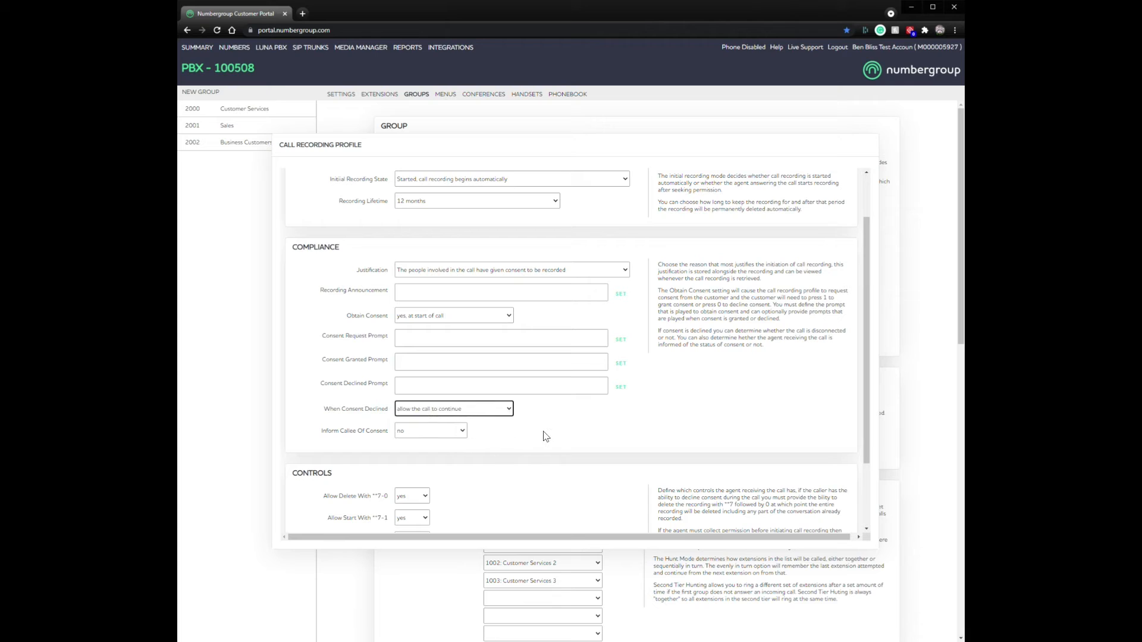
pyautogui.scroll(-2, 573, 427)
pyautogui.scroll(3, 654, 410)
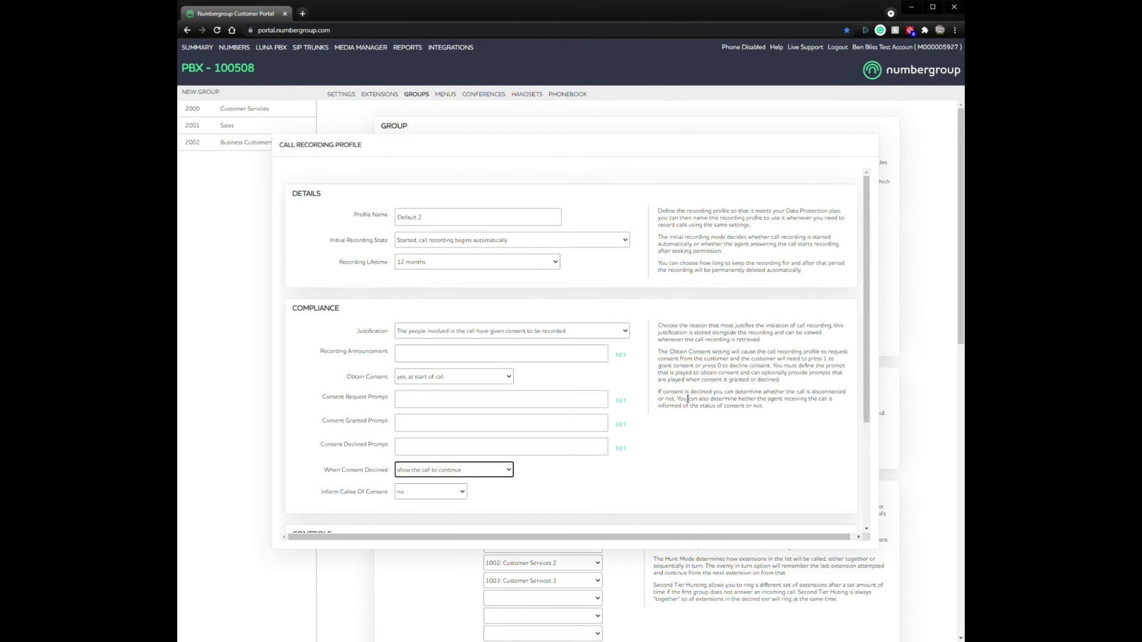
pyautogui.scroll(-3, 713, 440)
pyautogui.click(804, 507)
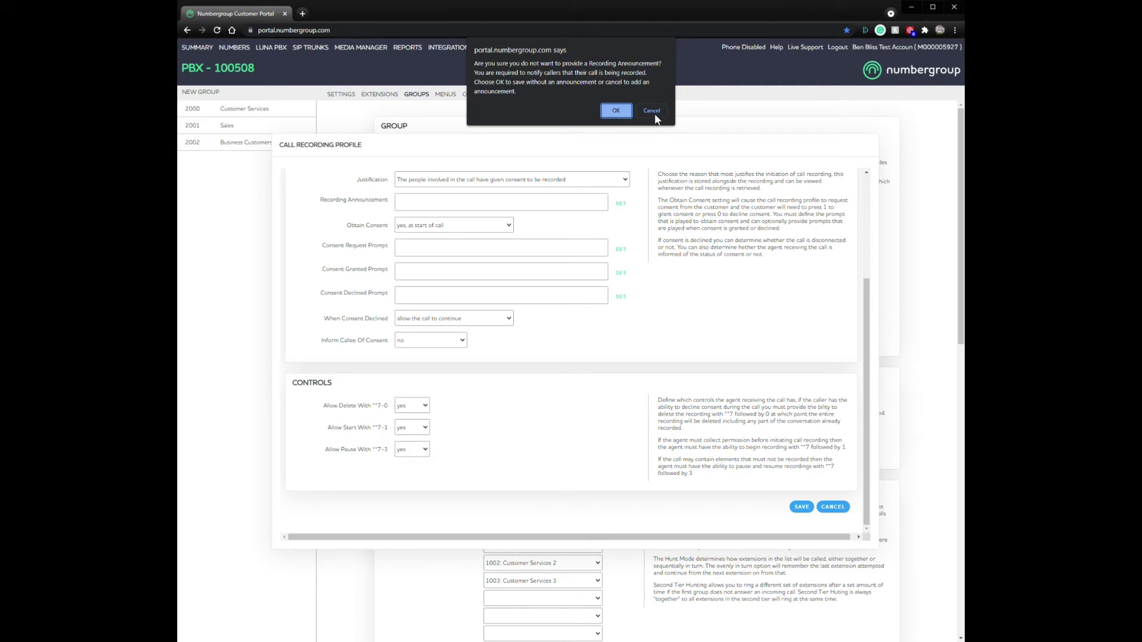
pyautogui.click(616, 111)
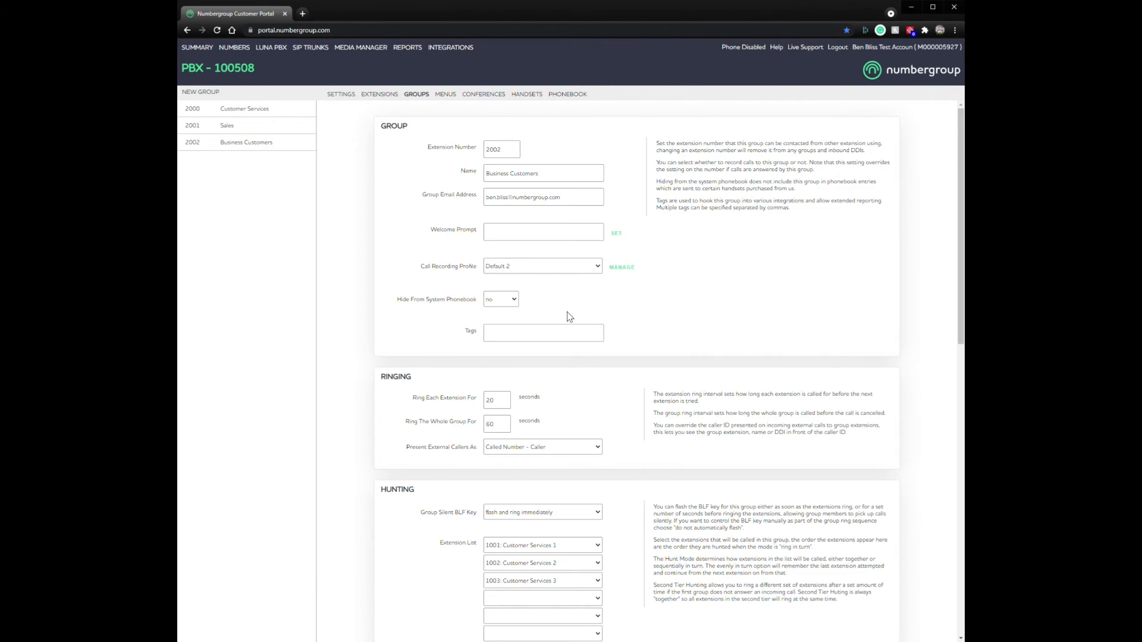
pyautogui.click(525, 266)
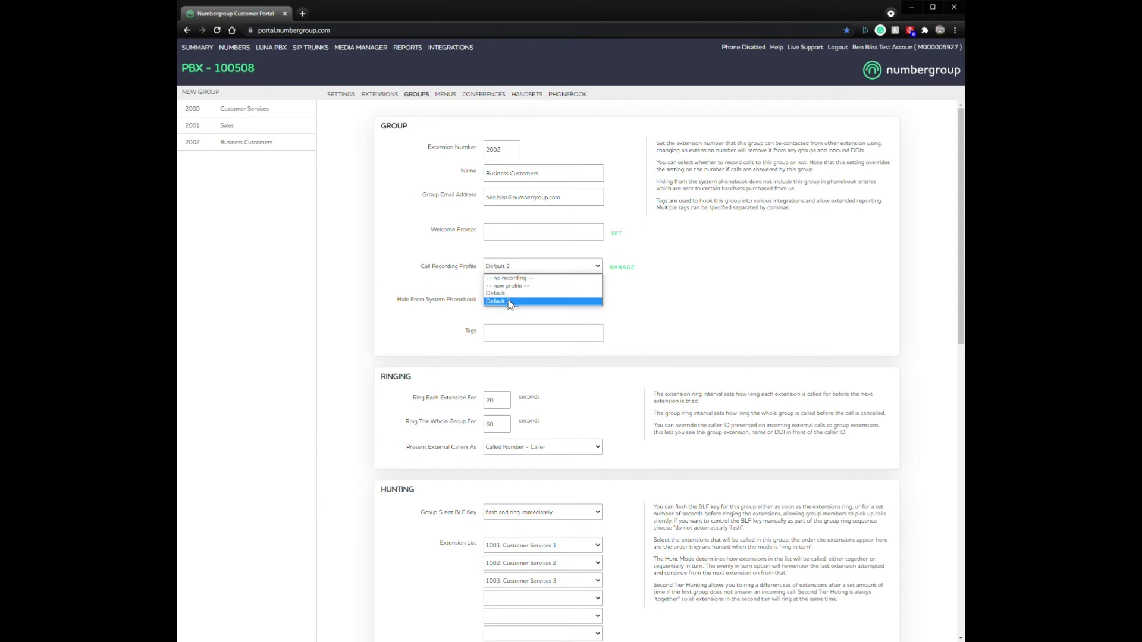
pyautogui.click(608, 273)
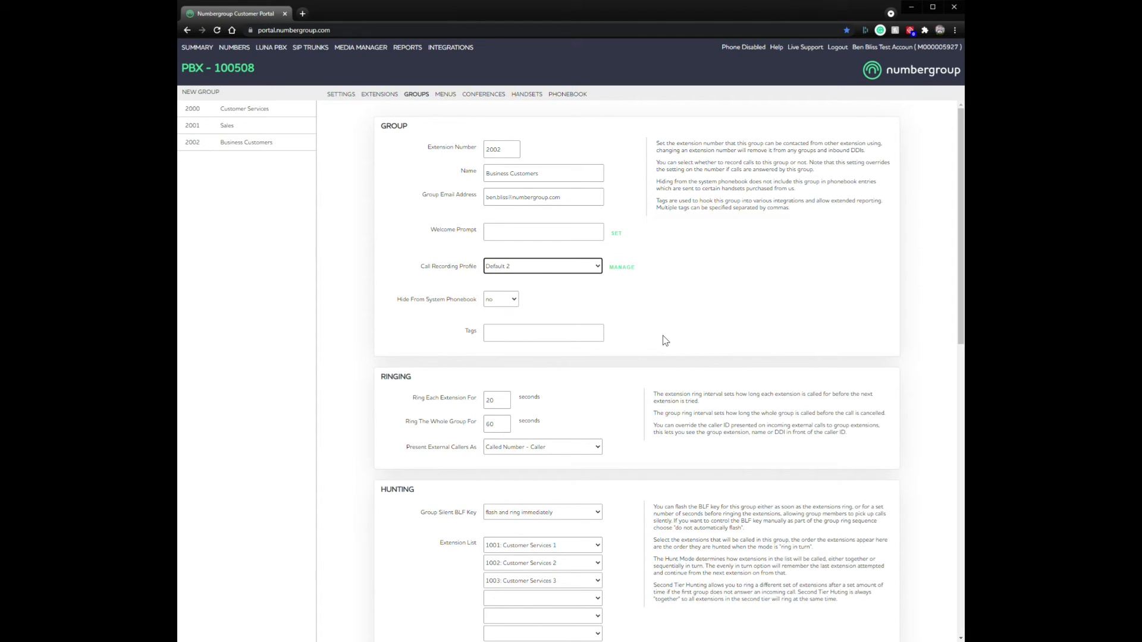
pyautogui.scroll(-20, 684, 300)
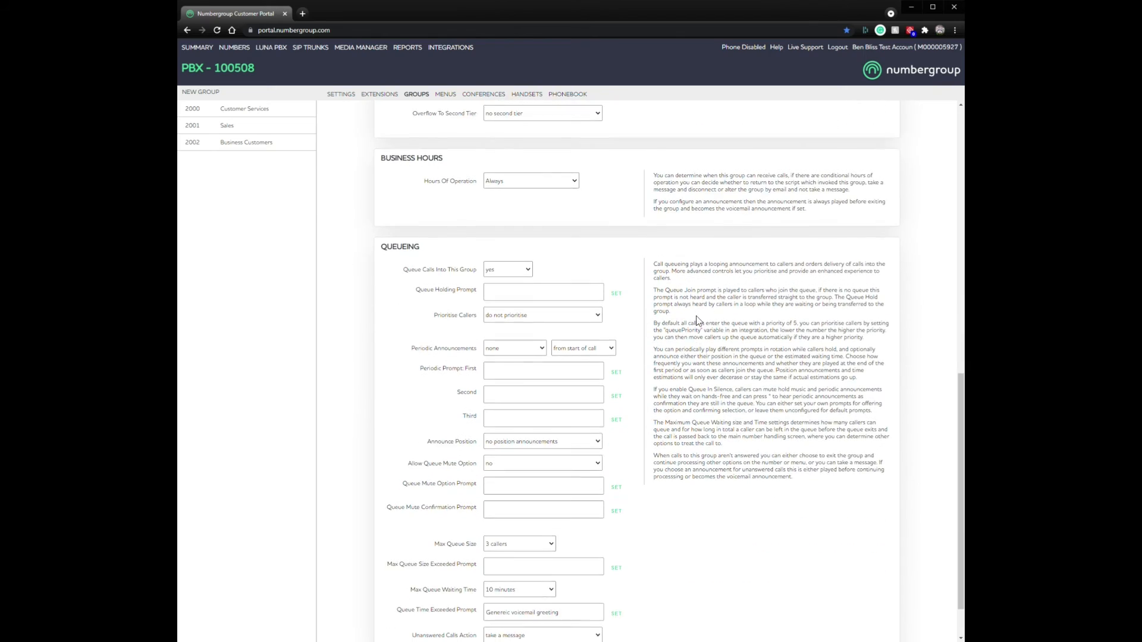
pyautogui.scroll(20, 669, 471)
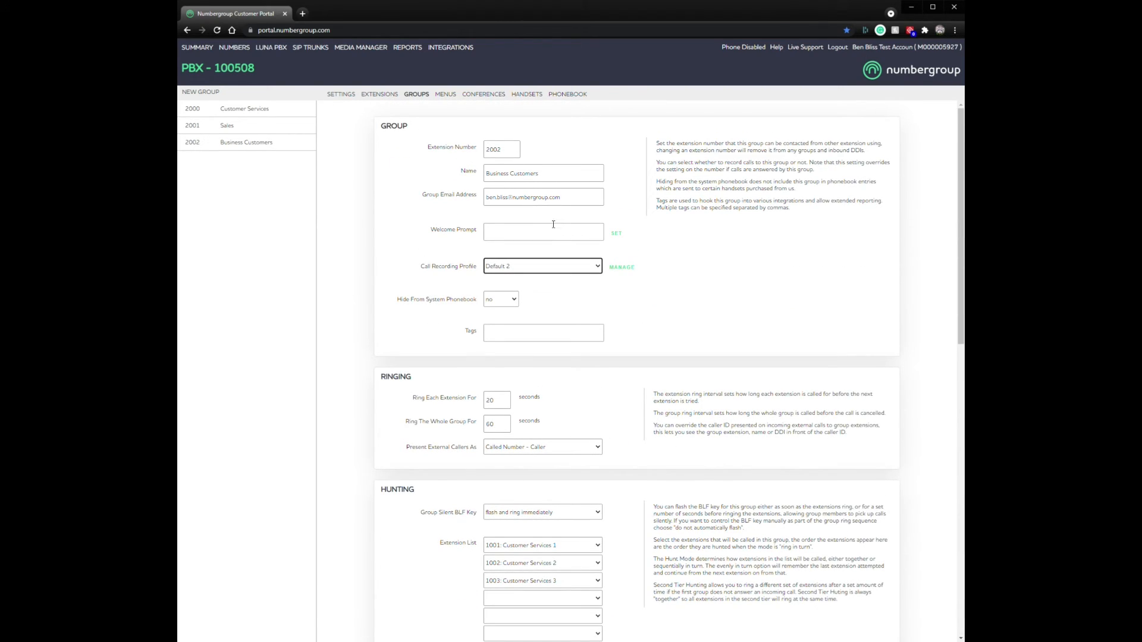
pyautogui.scroll(-3, 686, 387)
pyautogui.scroll(-3, 684, 385)
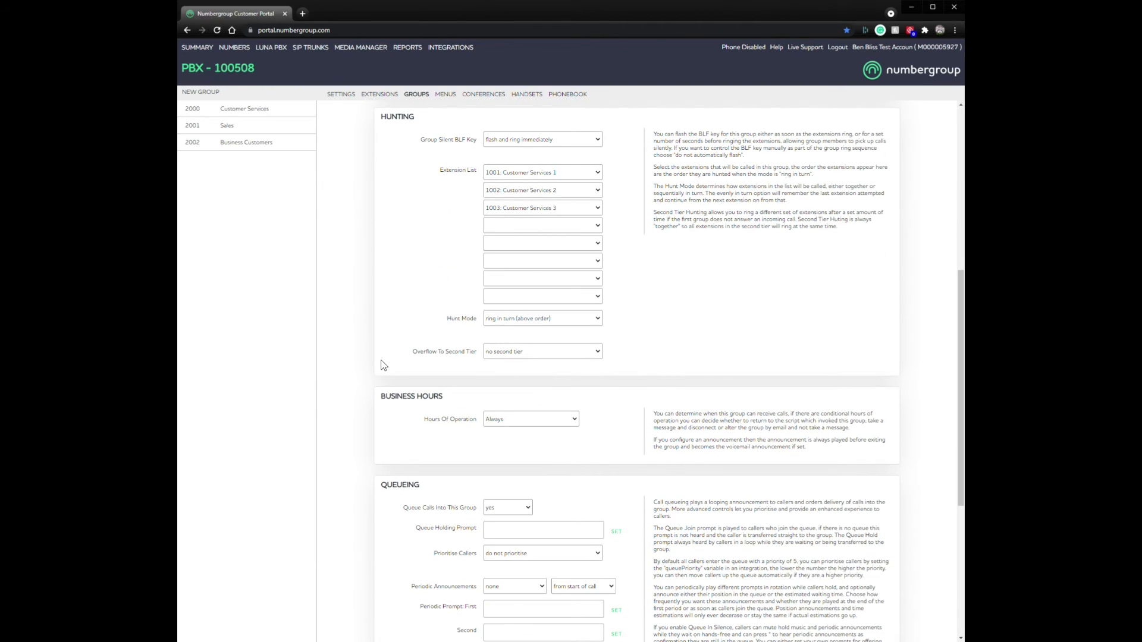
# Step: Set Overflow To Second Tier to 'ring after 60 seconds'
pyautogui.click(534, 357)
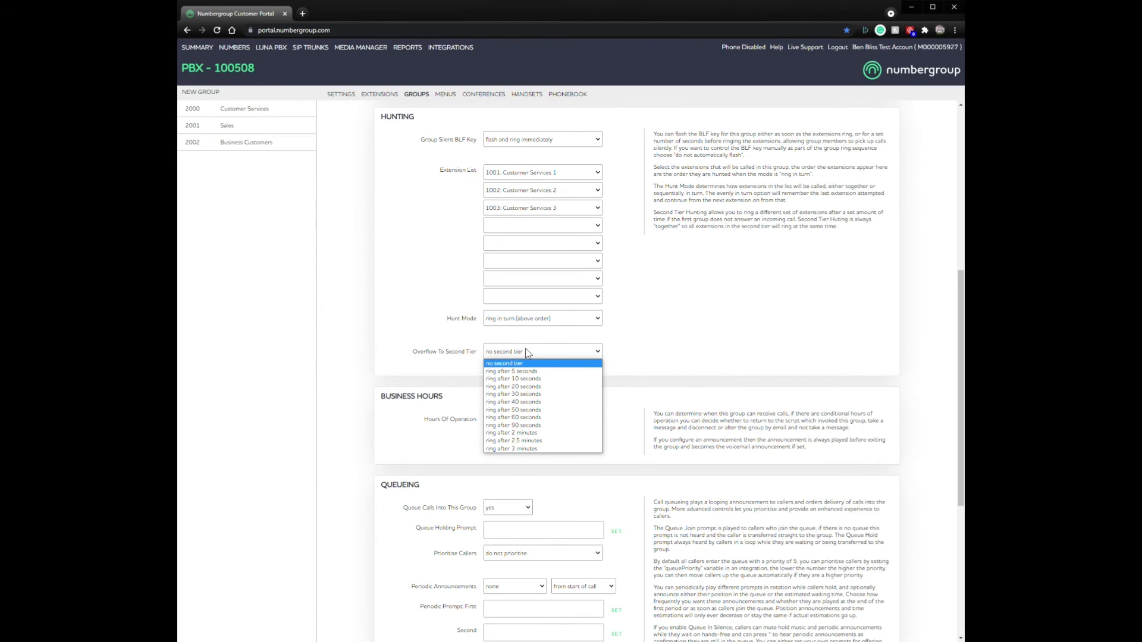
pyautogui.click(618, 200)
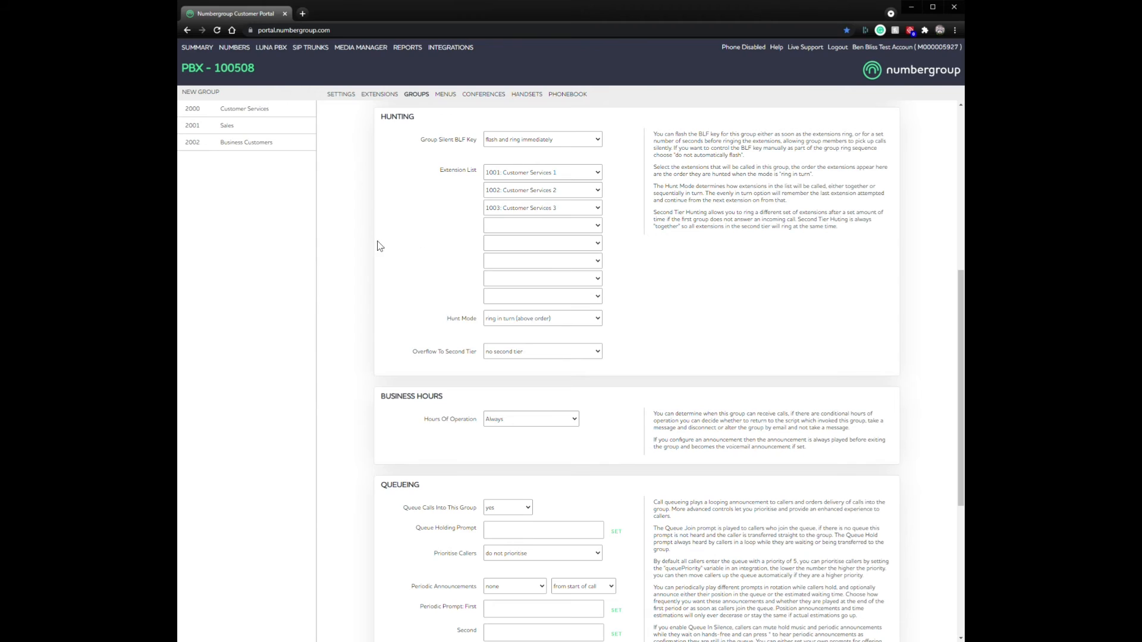
pyautogui.click(521, 352)
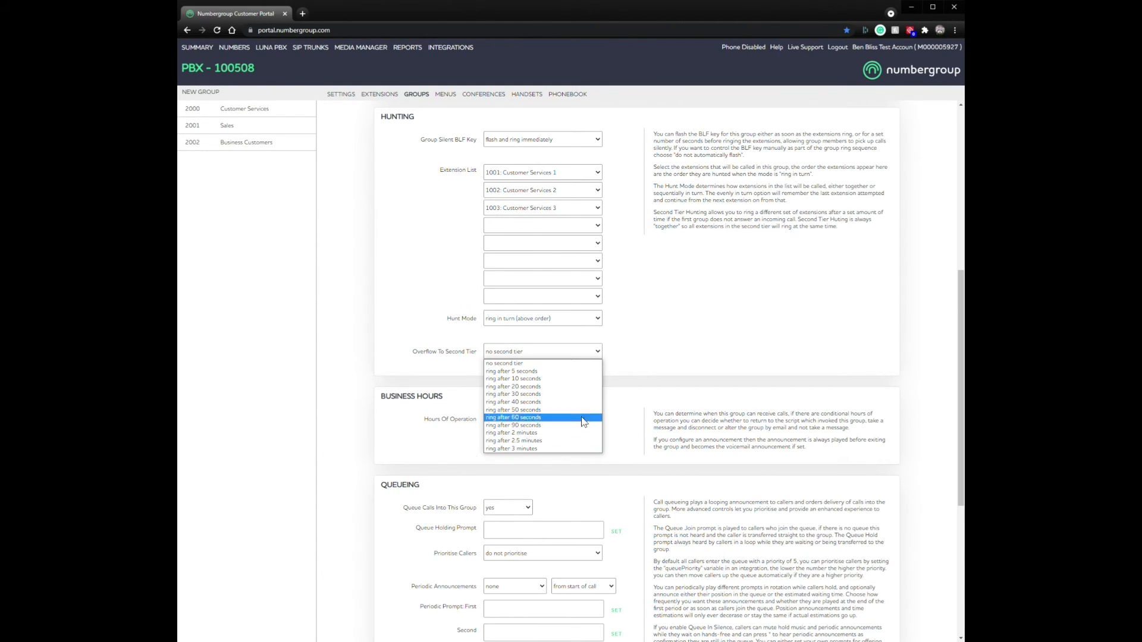
pyautogui.click(531, 417)
pyautogui.scroll(2, 413, 188)
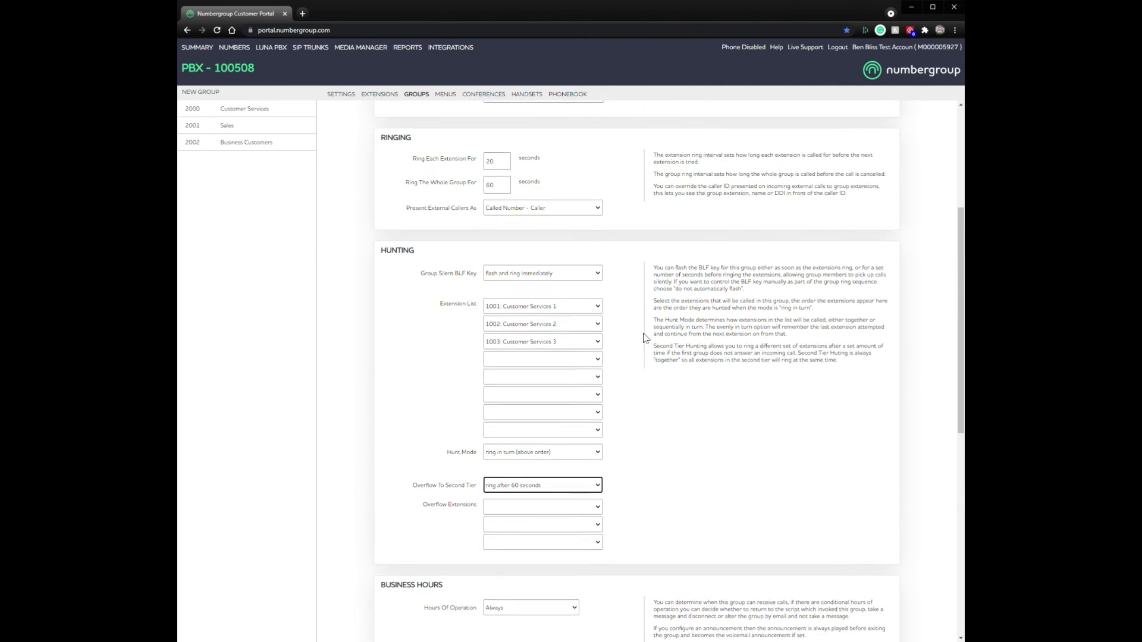
pyautogui.scroll(-3, 556, 352)
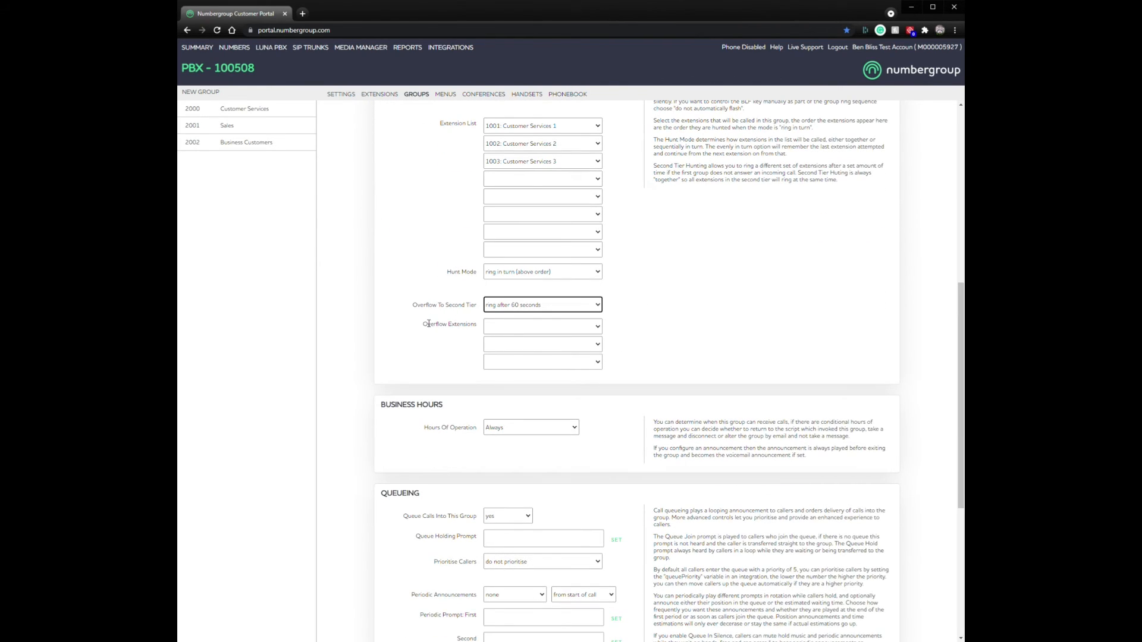
# Step: Choose 1004: Sales 1 and 1005: Sales 2 as the overflow extensions
pyautogui.click(519, 326)
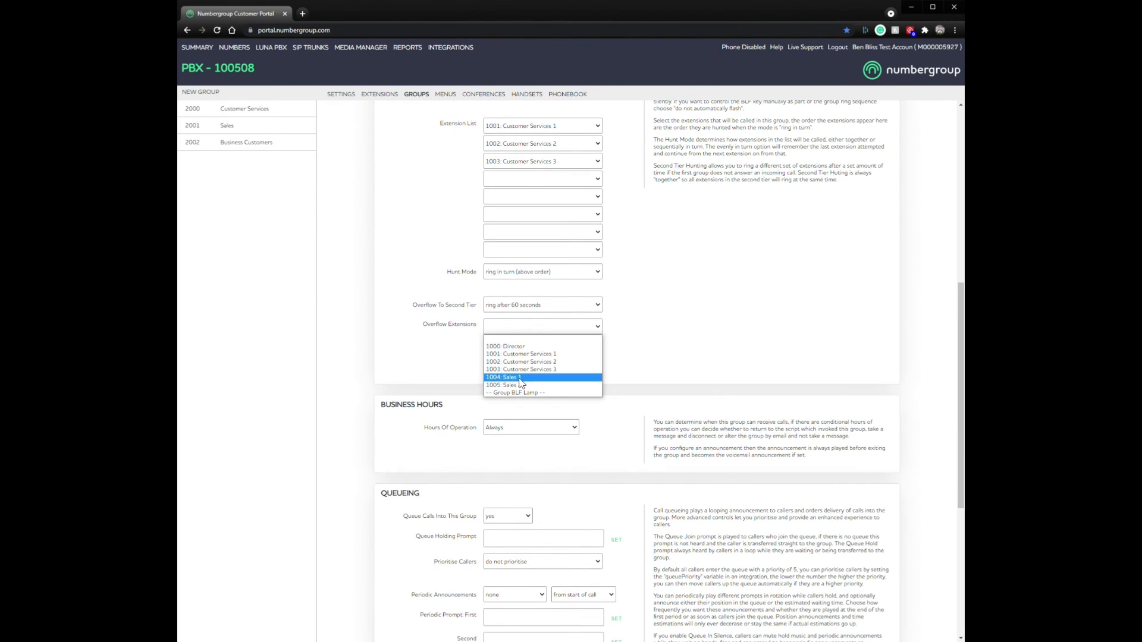
pyautogui.click(517, 377)
pyautogui.click(520, 345)
pyautogui.click(521, 403)
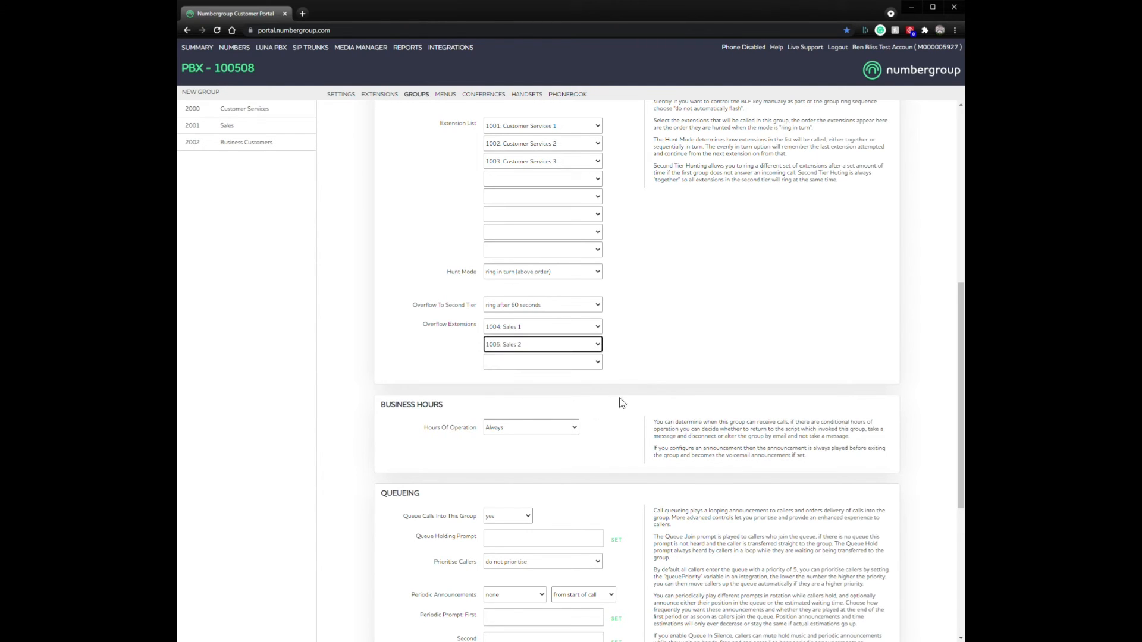
pyautogui.scroll(-5, 700, 358)
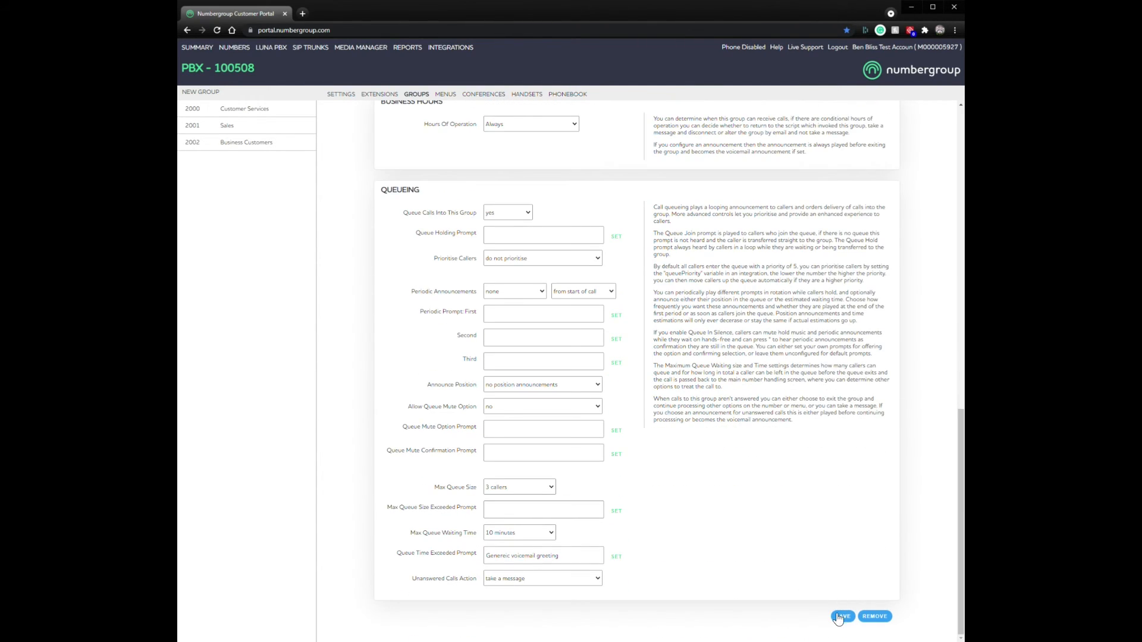
# Step: Go to the My Numbers page through the NUMBERS menu's office account
pyautogui.scroll(5, 644, 407)
pyautogui.scroll(10, 647, 417)
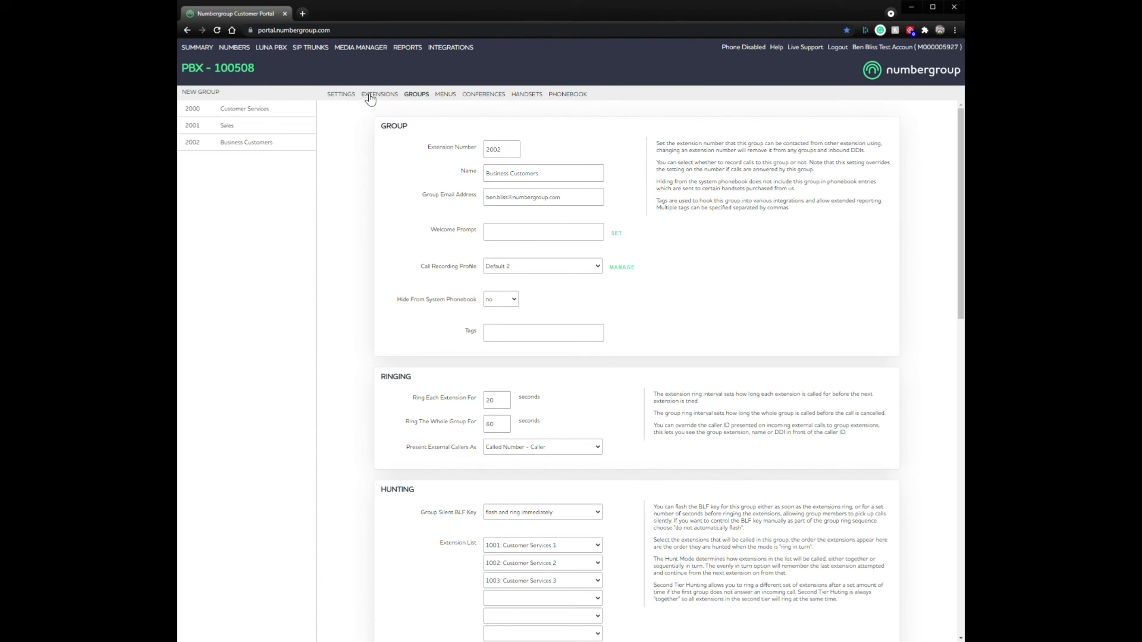
pyautogui.click(244, 49)
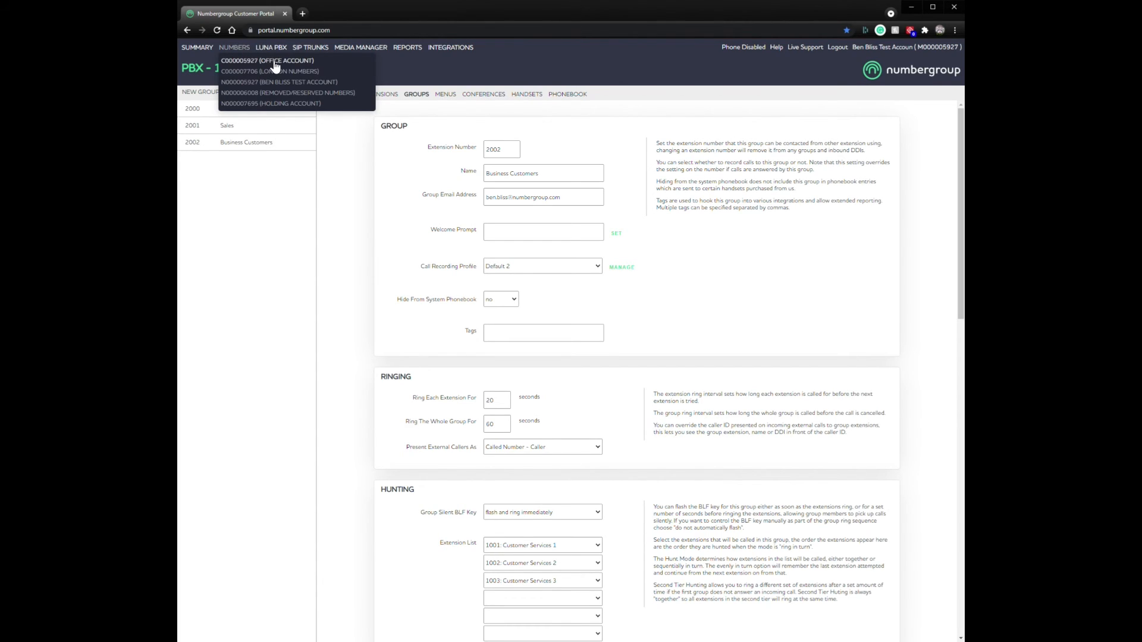
pyautogui.click(269, 60)
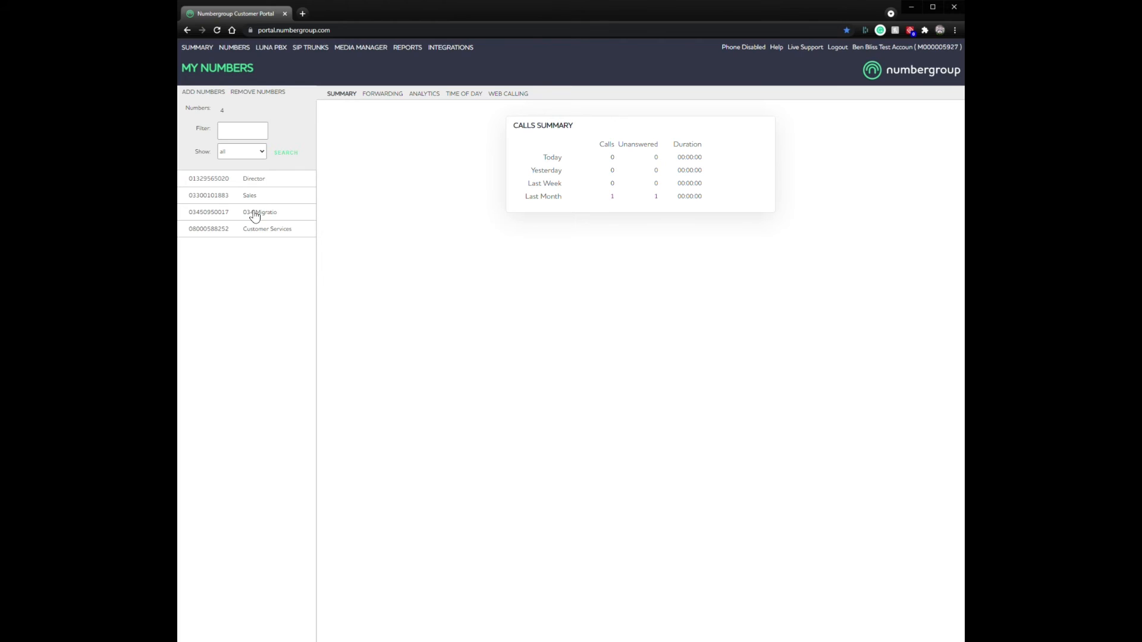
# Step: Change Customer Services' route from 2000: Customer Services to 2002: Business Customers and save
pyautogui.click(260, 233)
pyautogui.click(580, 275)
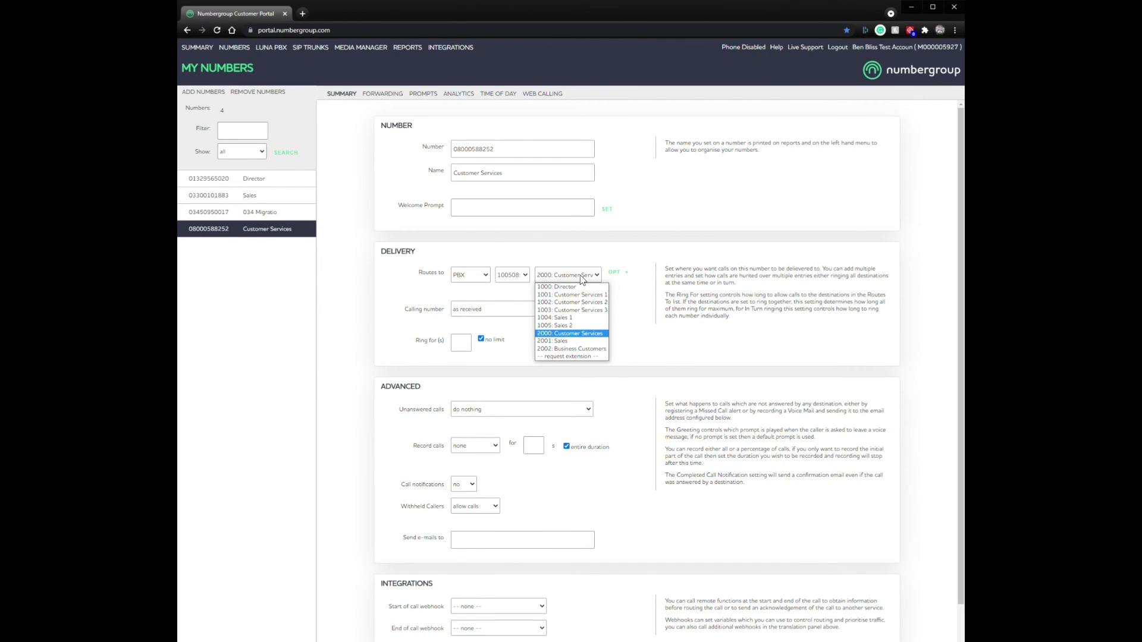
pyautogui.click(467, 253)
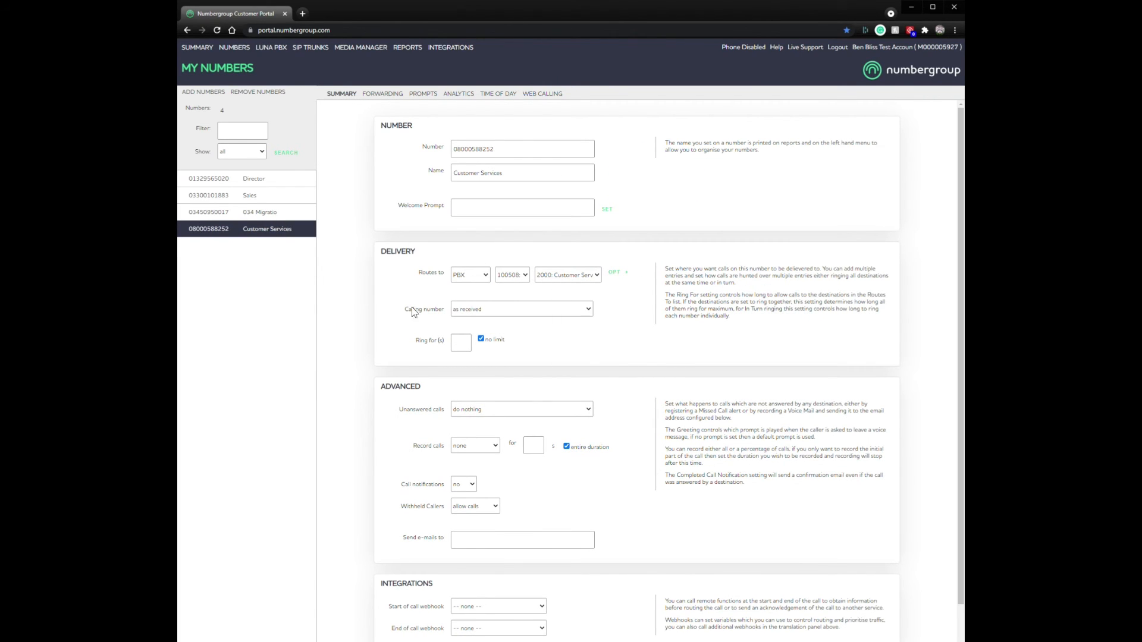
pyautogui.click(520, 280)
pyautogui.click(518, 285)
pyautogui.click(580, 275)
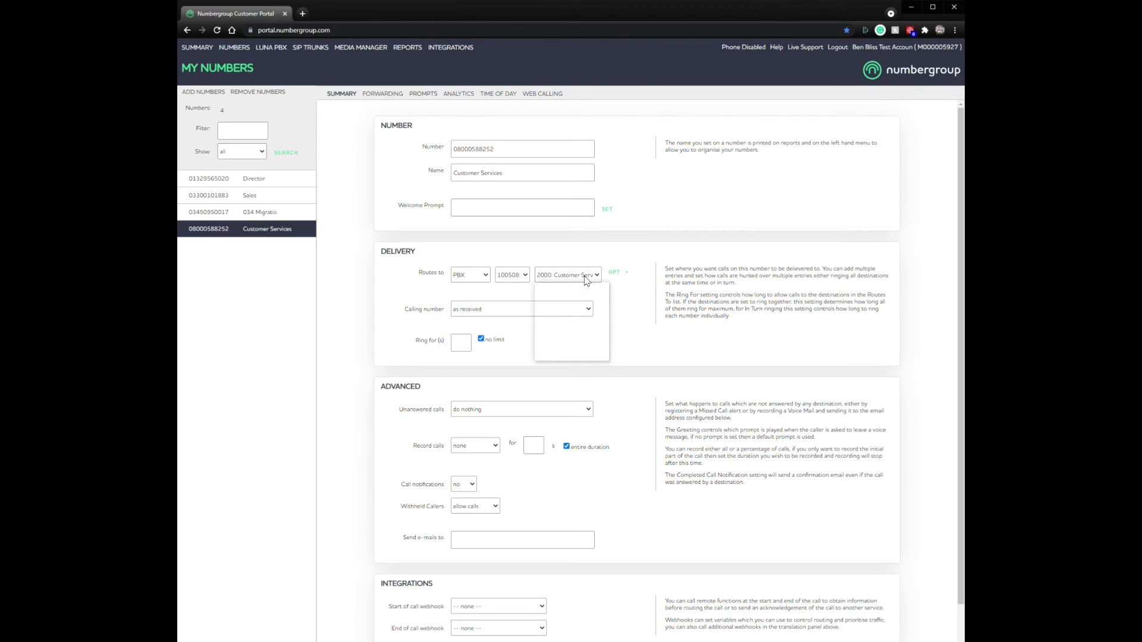
pyautogui.click(585, 353)
pyautogui.scroll(-2, 684, 375)
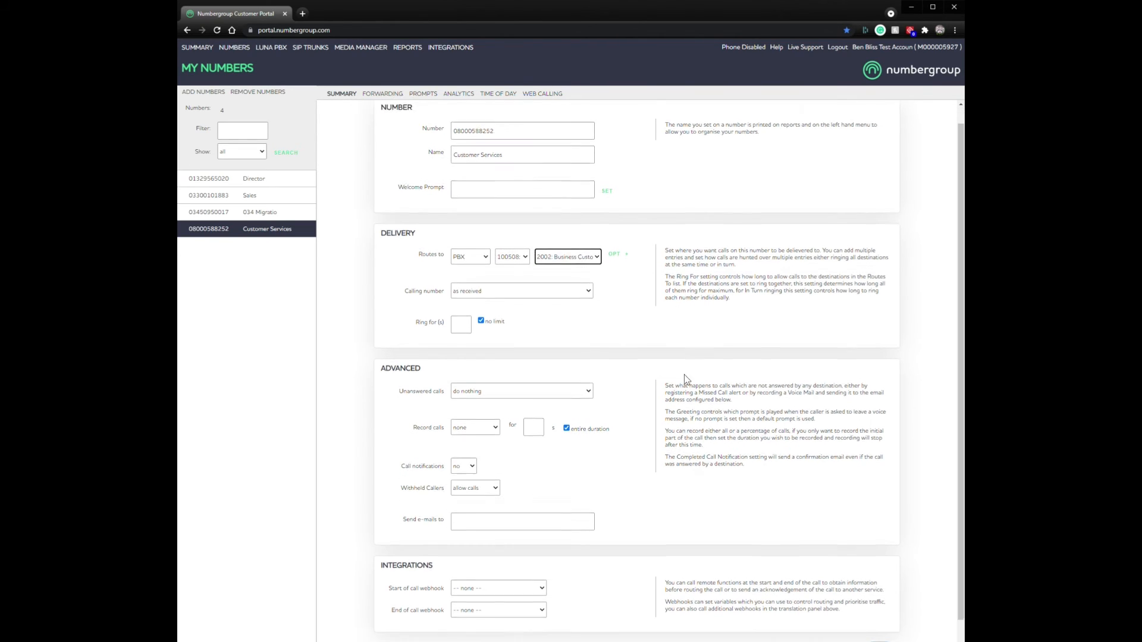
pyautogui.click(880, 617)
pyautogui.scroll(2, 676, 337)
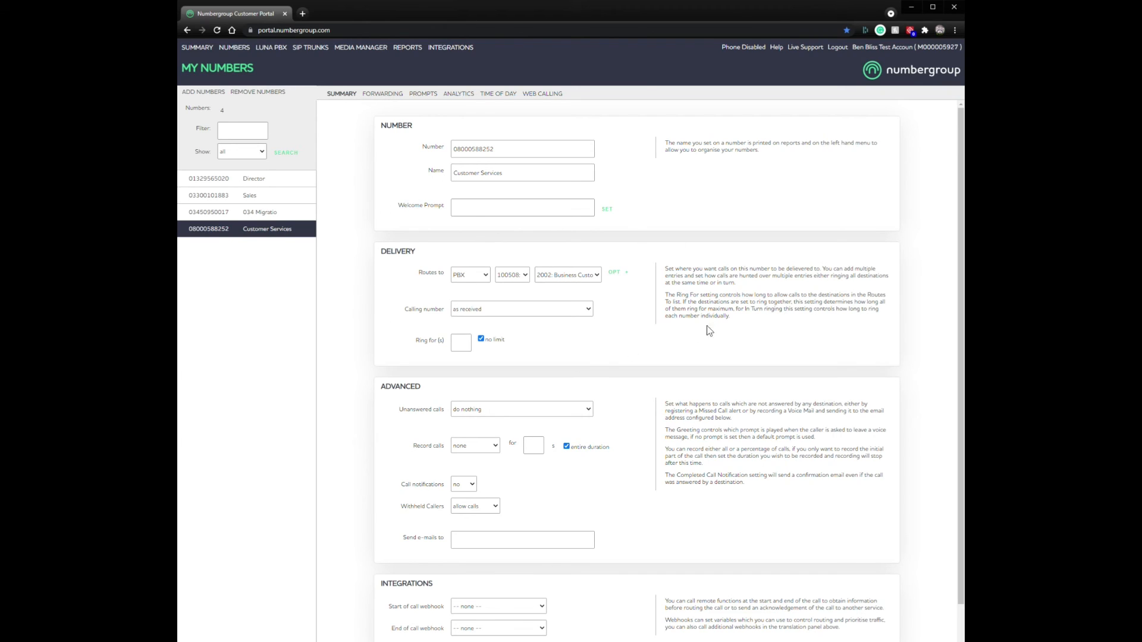
pyautogui.click(626, 272)
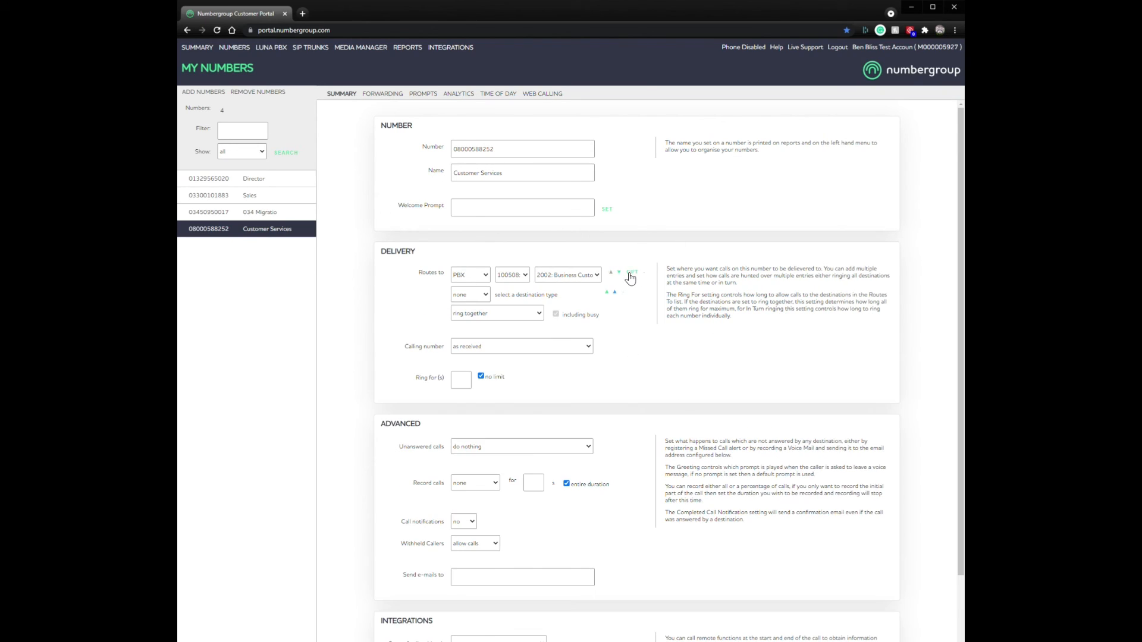
pyautogui.click(473, 295)
pyautogui.click(464, 337)
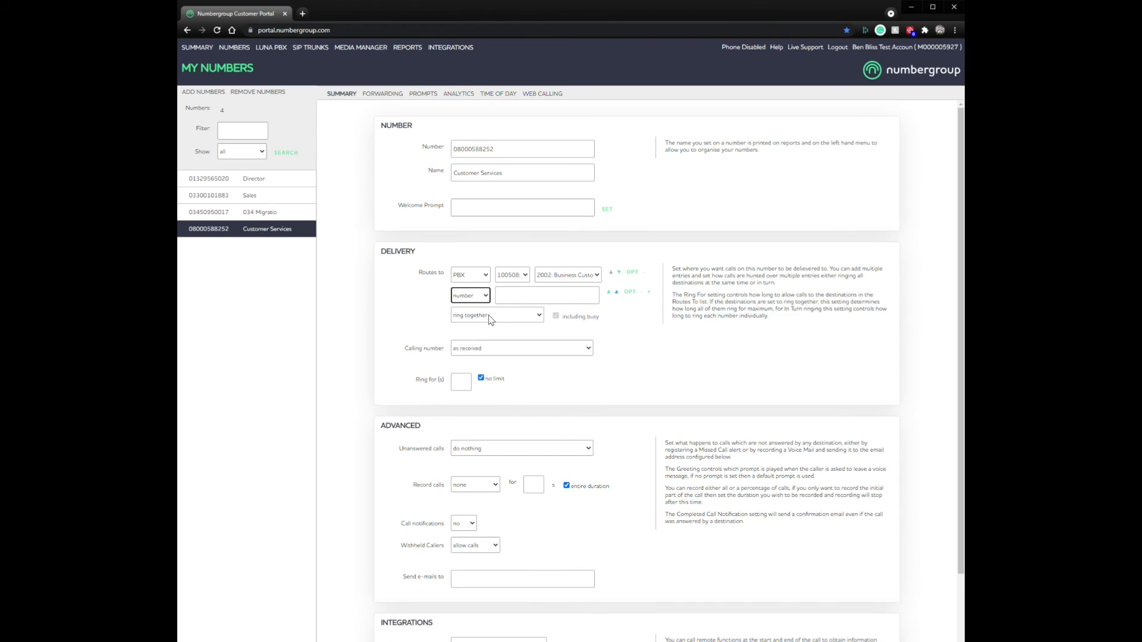
pyautogui.click(510, 294)
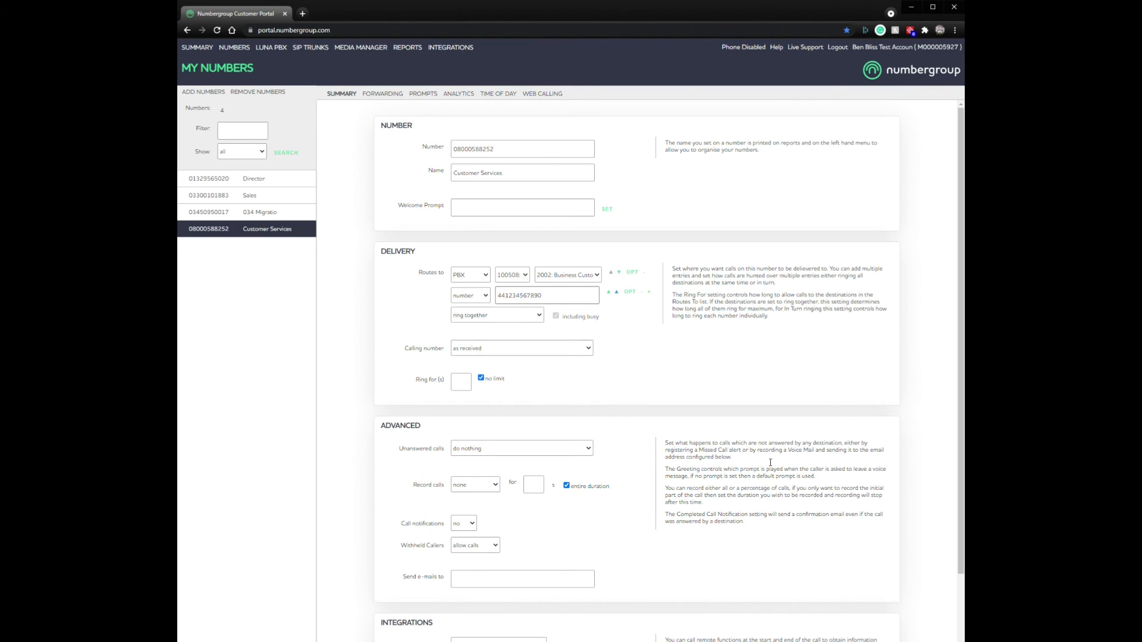
pyautogui.scroll(-2, 770, 462)
pyautogui.scroll(2, 819, 469)
pyautogui.doubleClick(530, 295)
pyautogui.click(745, 344)
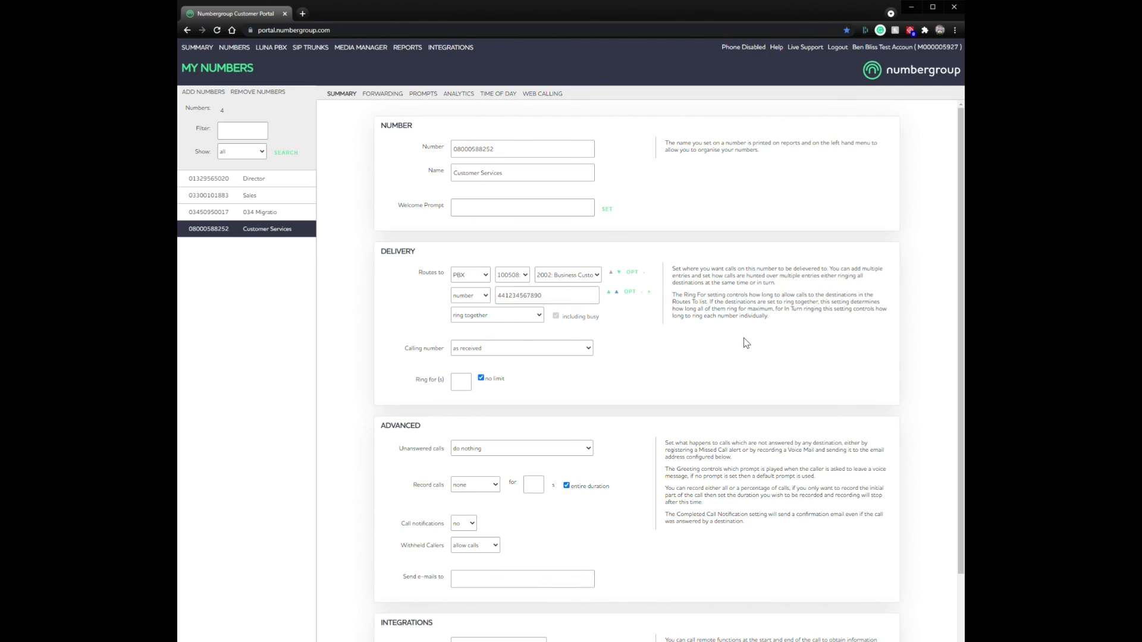
pyautogui.click(481, 317)
pyautogui.click(490, 334)
pyautogui.click(664, 348)
pyautogui.click(512, 315)
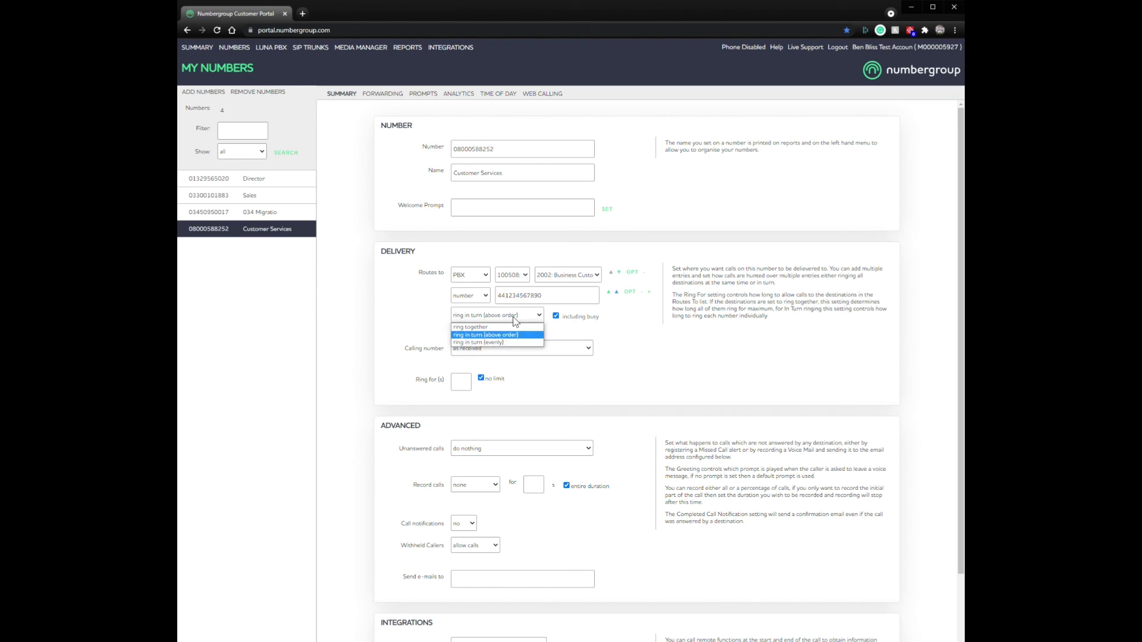
pyautogui.click(466, 327)
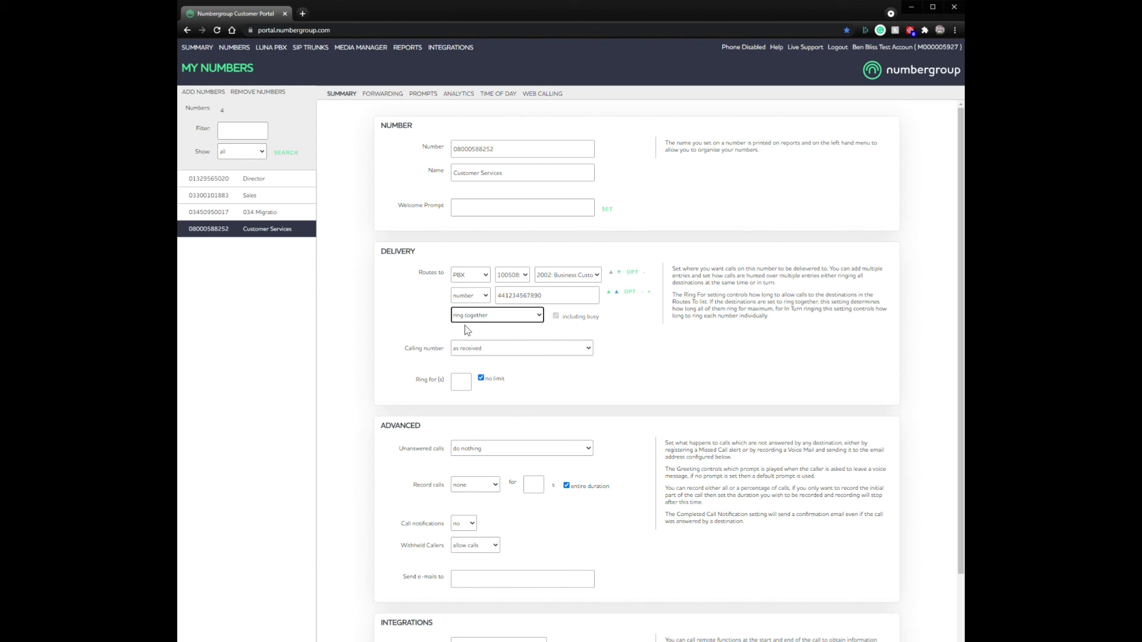
pyautogui.click(672, 312)
pyautogui.moveTo(545, 296); pyautogui.dragTo(401, 339)
pyautogui.click(694, 356)
pyautogui.click(642, 292)
pyautogui.scroll(-2, 814, 571)
pyautogui.click(877, 617)
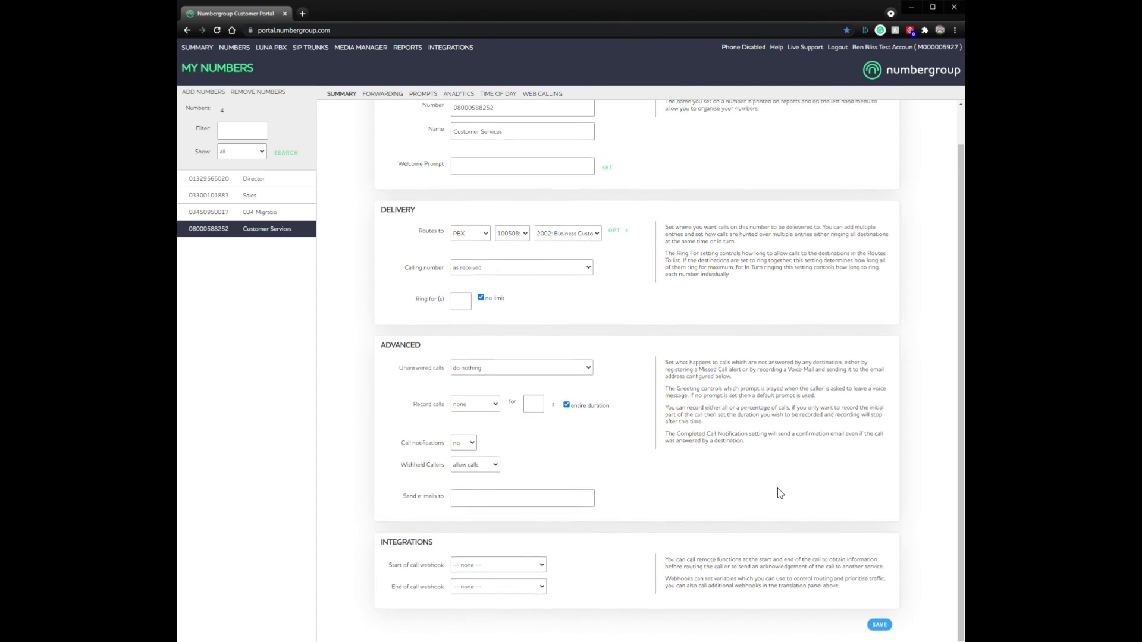